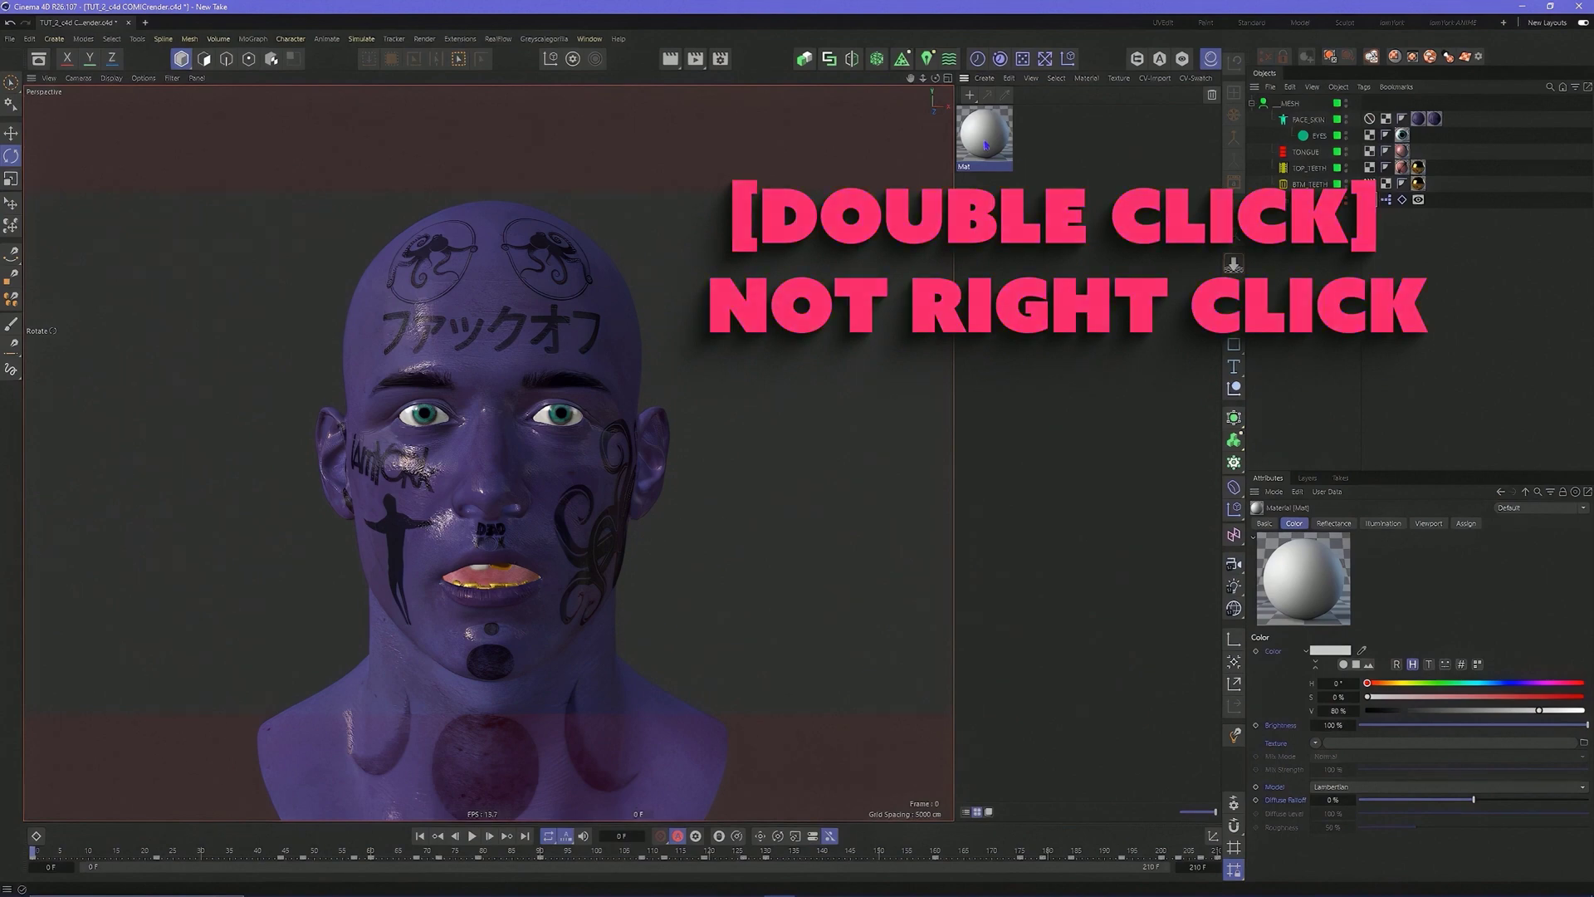
Step: Rename the new material FACE and leave only its Luminance channel enabled
double_click(984, 136)
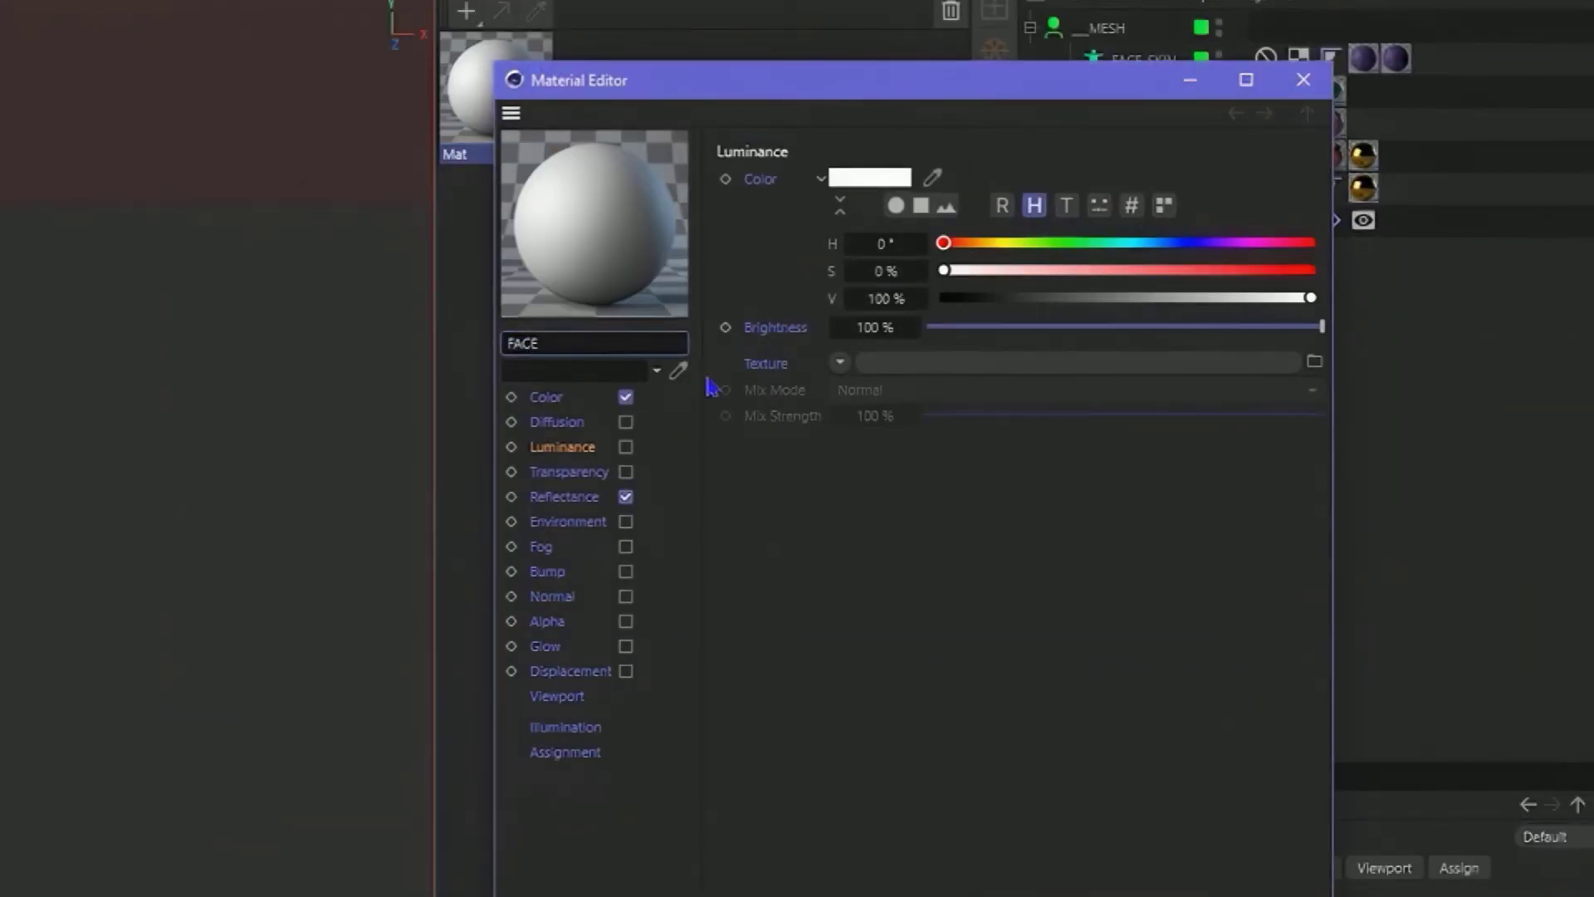
click(625, 398)
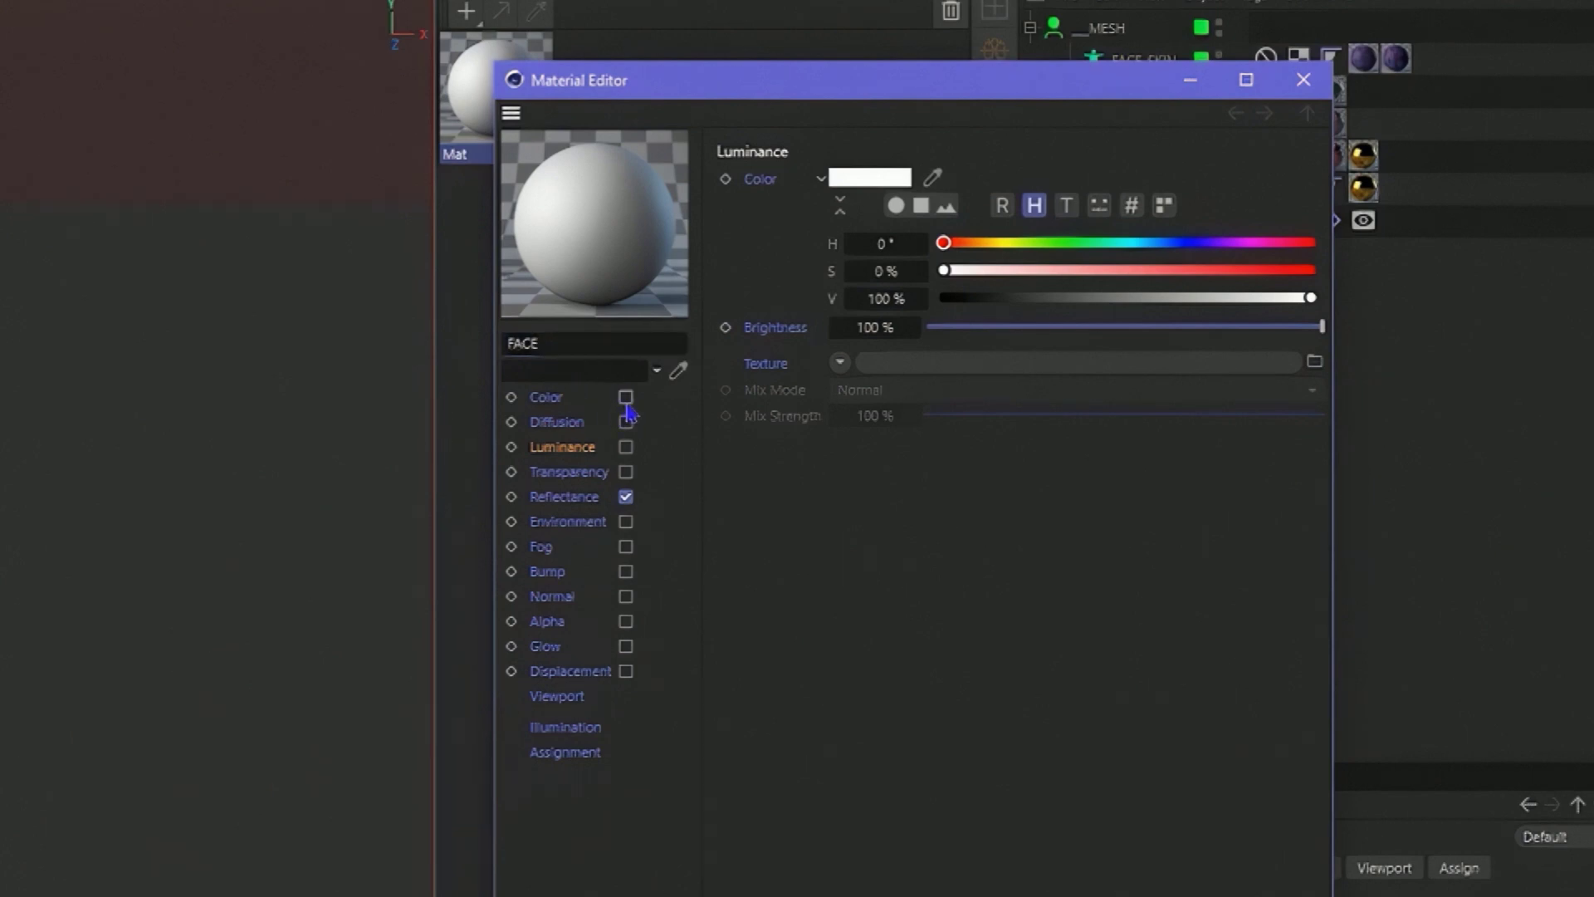
click(626, 497)
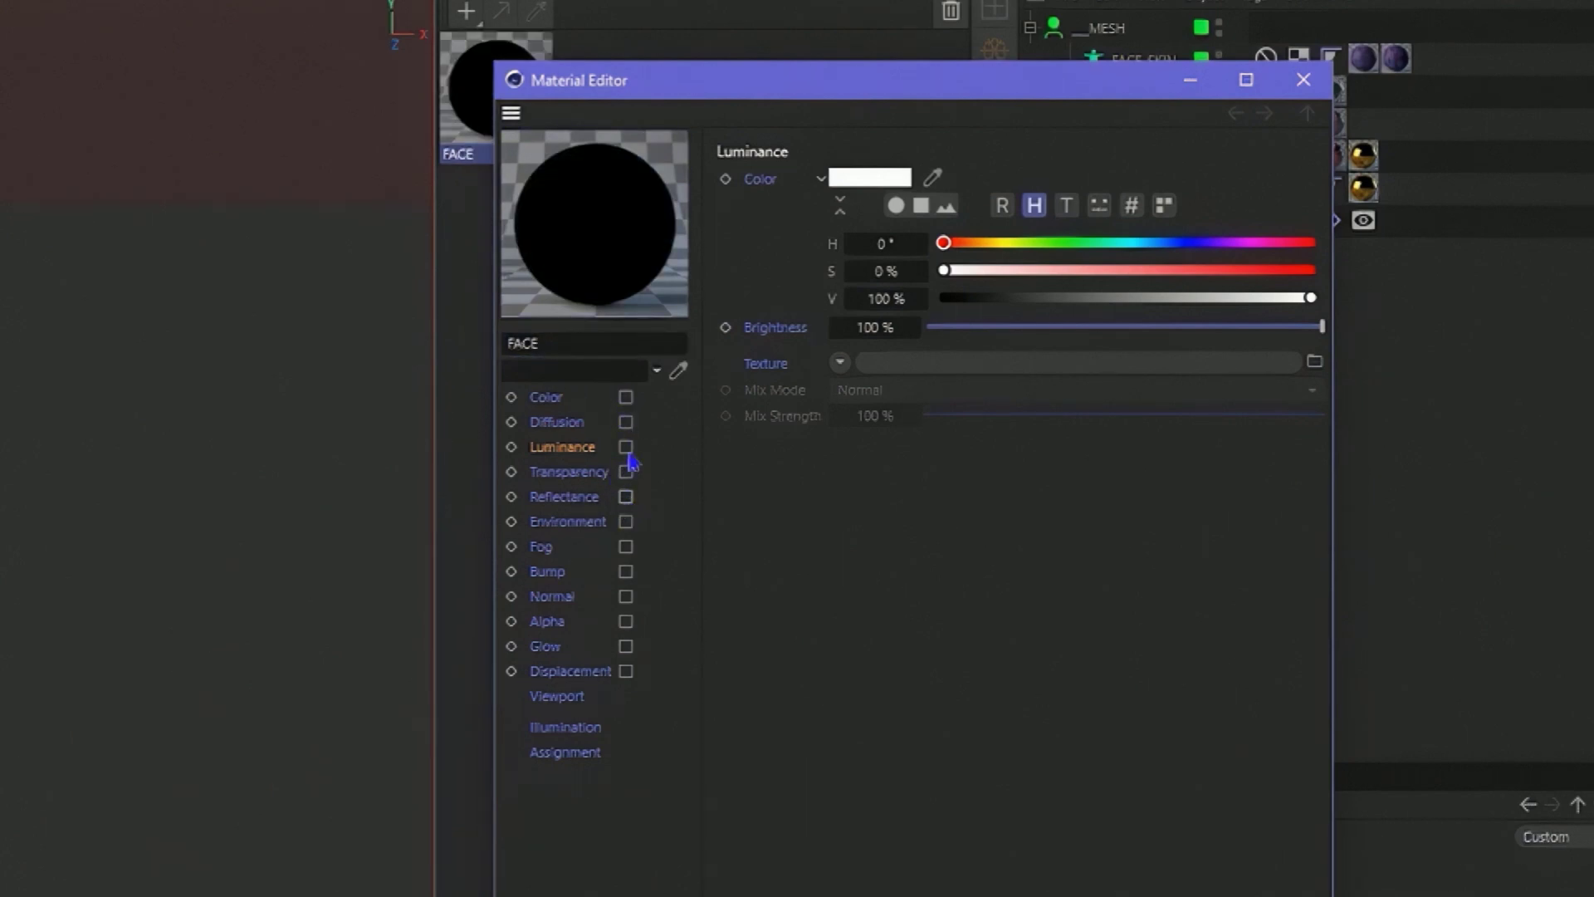
Step: Load a Fresnel shader as the Luminance texture and set the interpolation of all its gradient knots to Step
click(839, 362)
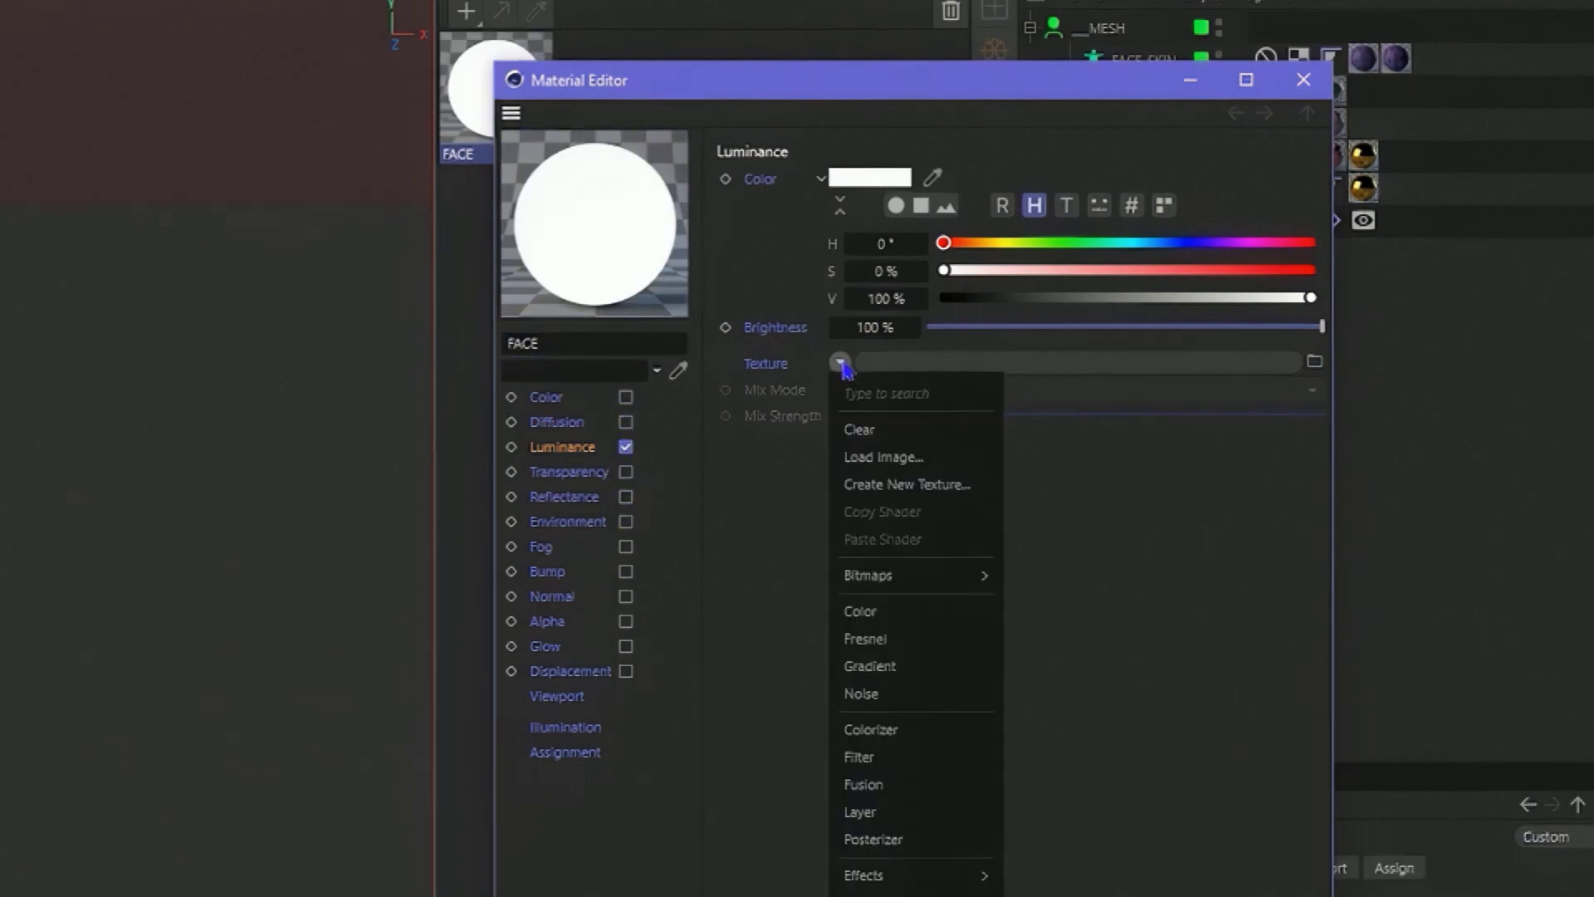
click(865, 639)
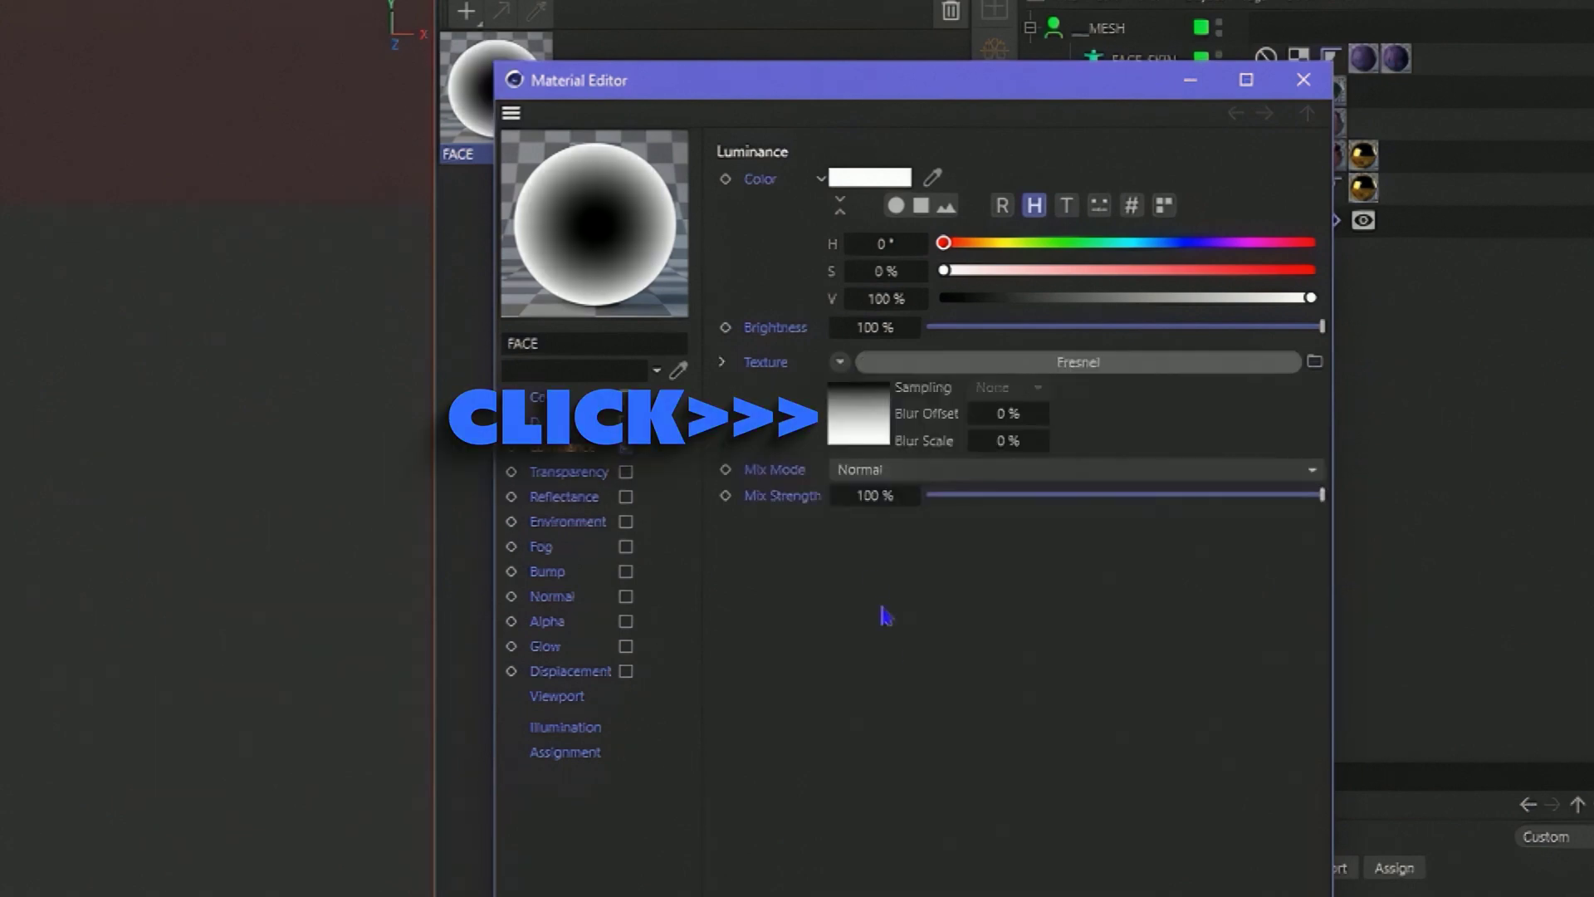
click(887, 427)
mouse_move(831, 526)
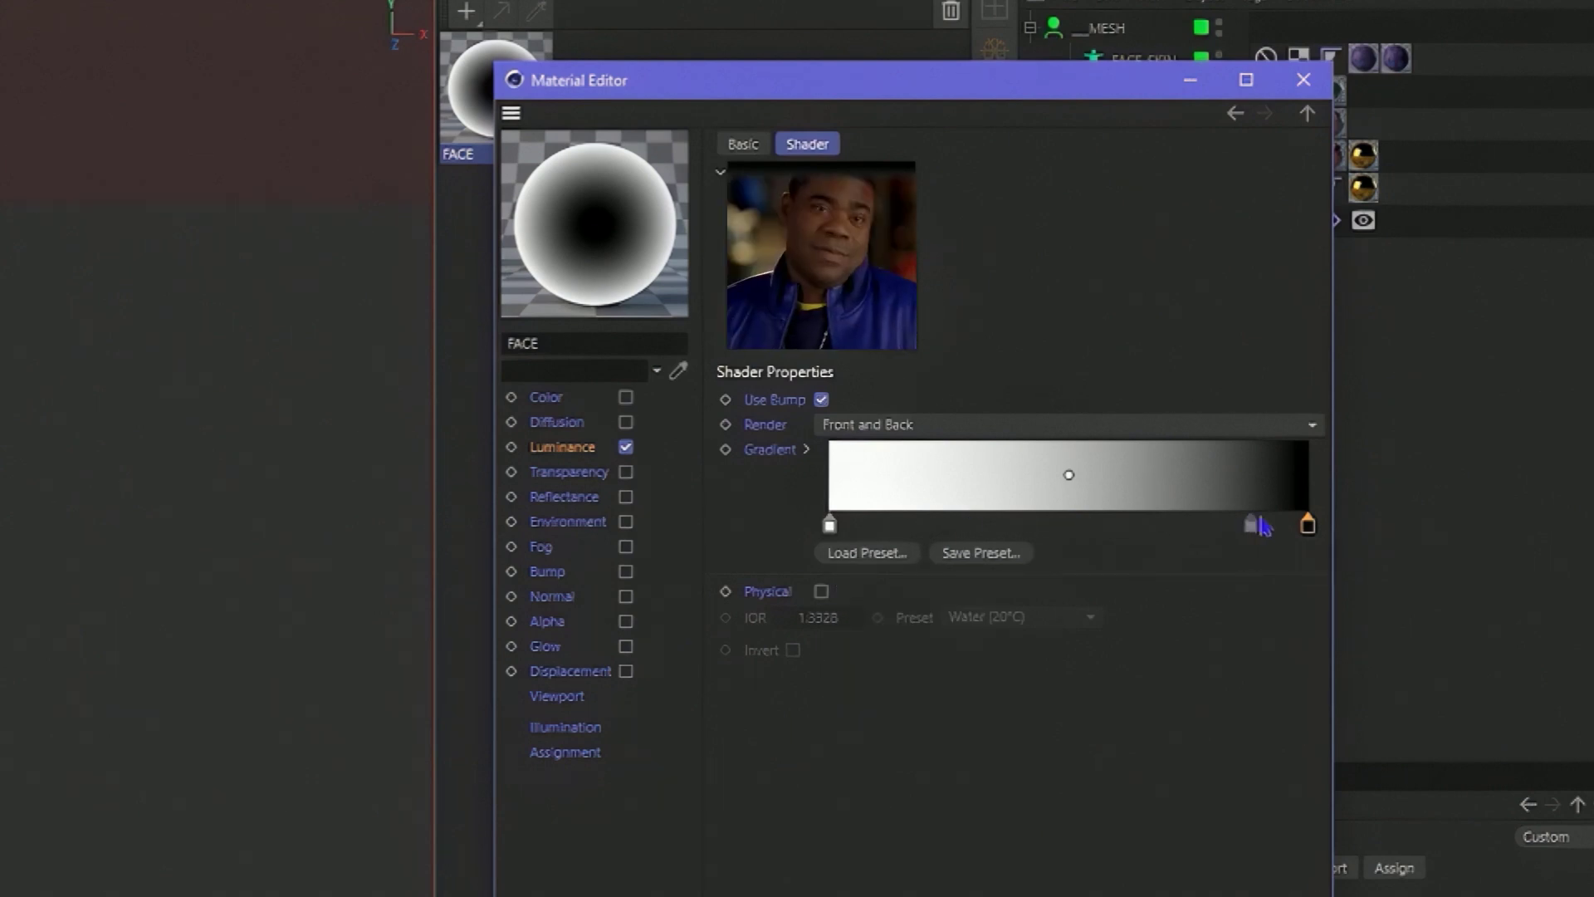
right_click(1307, 524)
mouse_move(1358, 706)
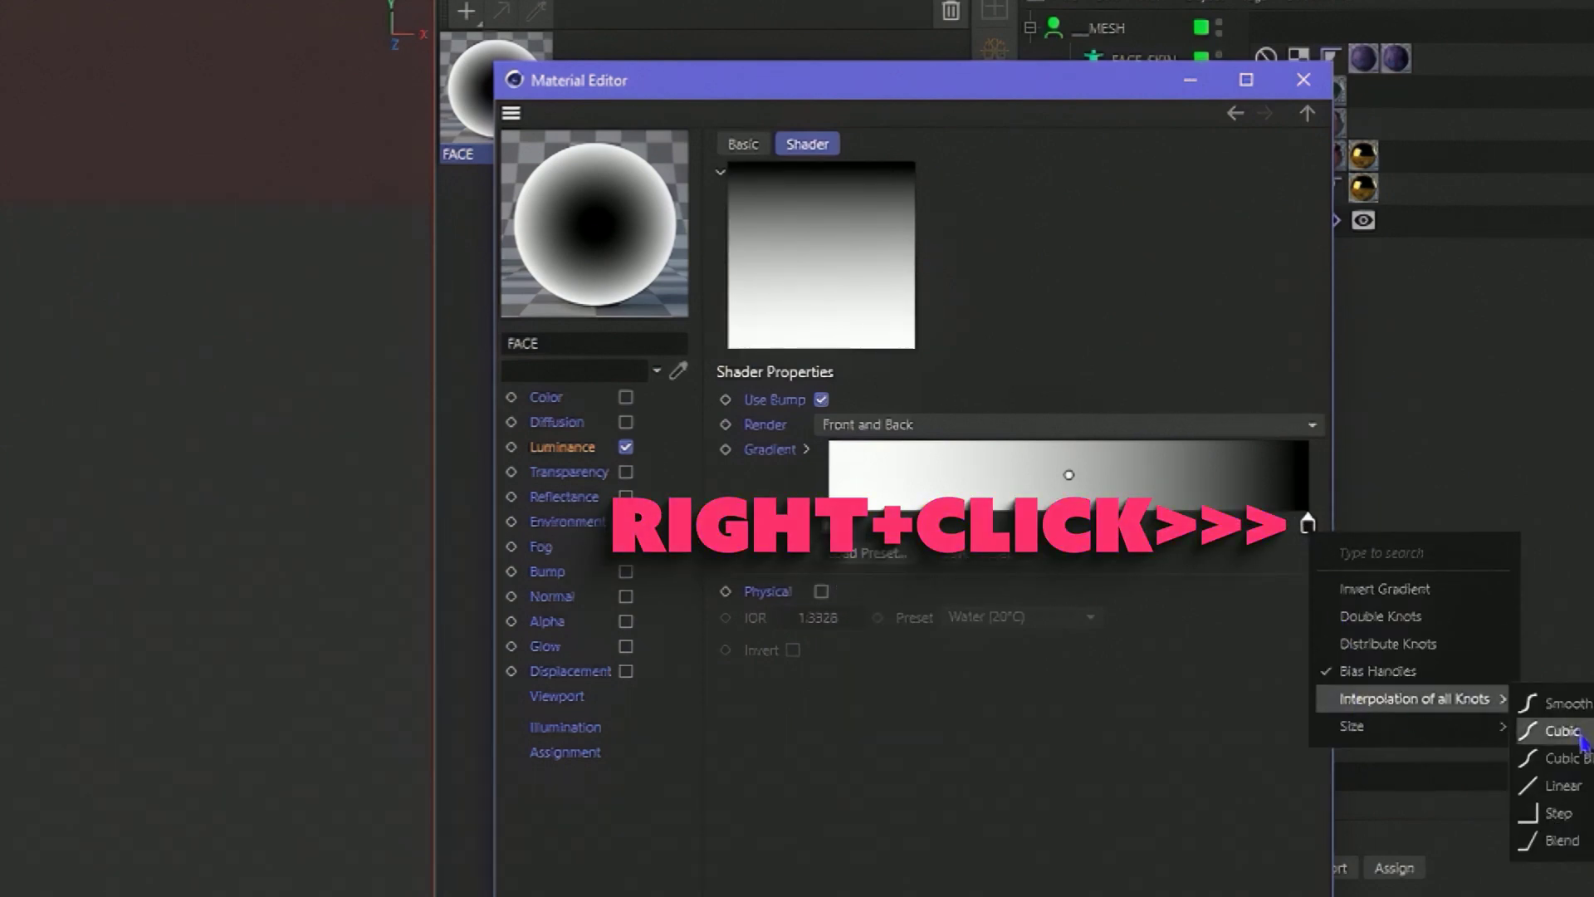
click(1569, 813)
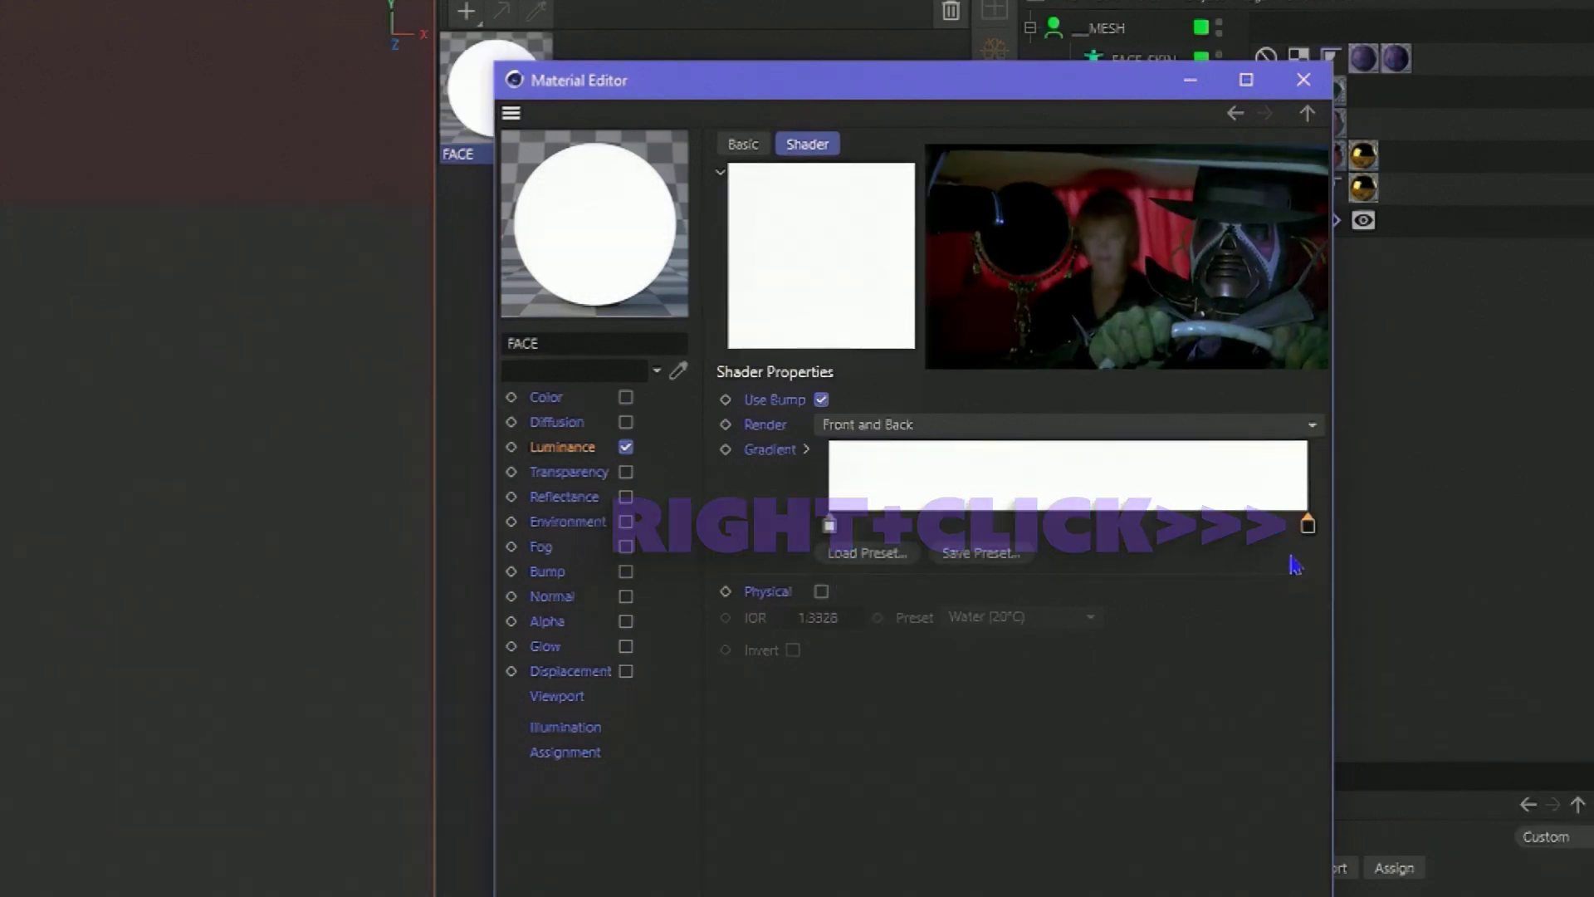
Step: Set the black gradient knot's position to 66% in the FACE material's Fresnel shader
drag(1305, 526, 1212, 550)
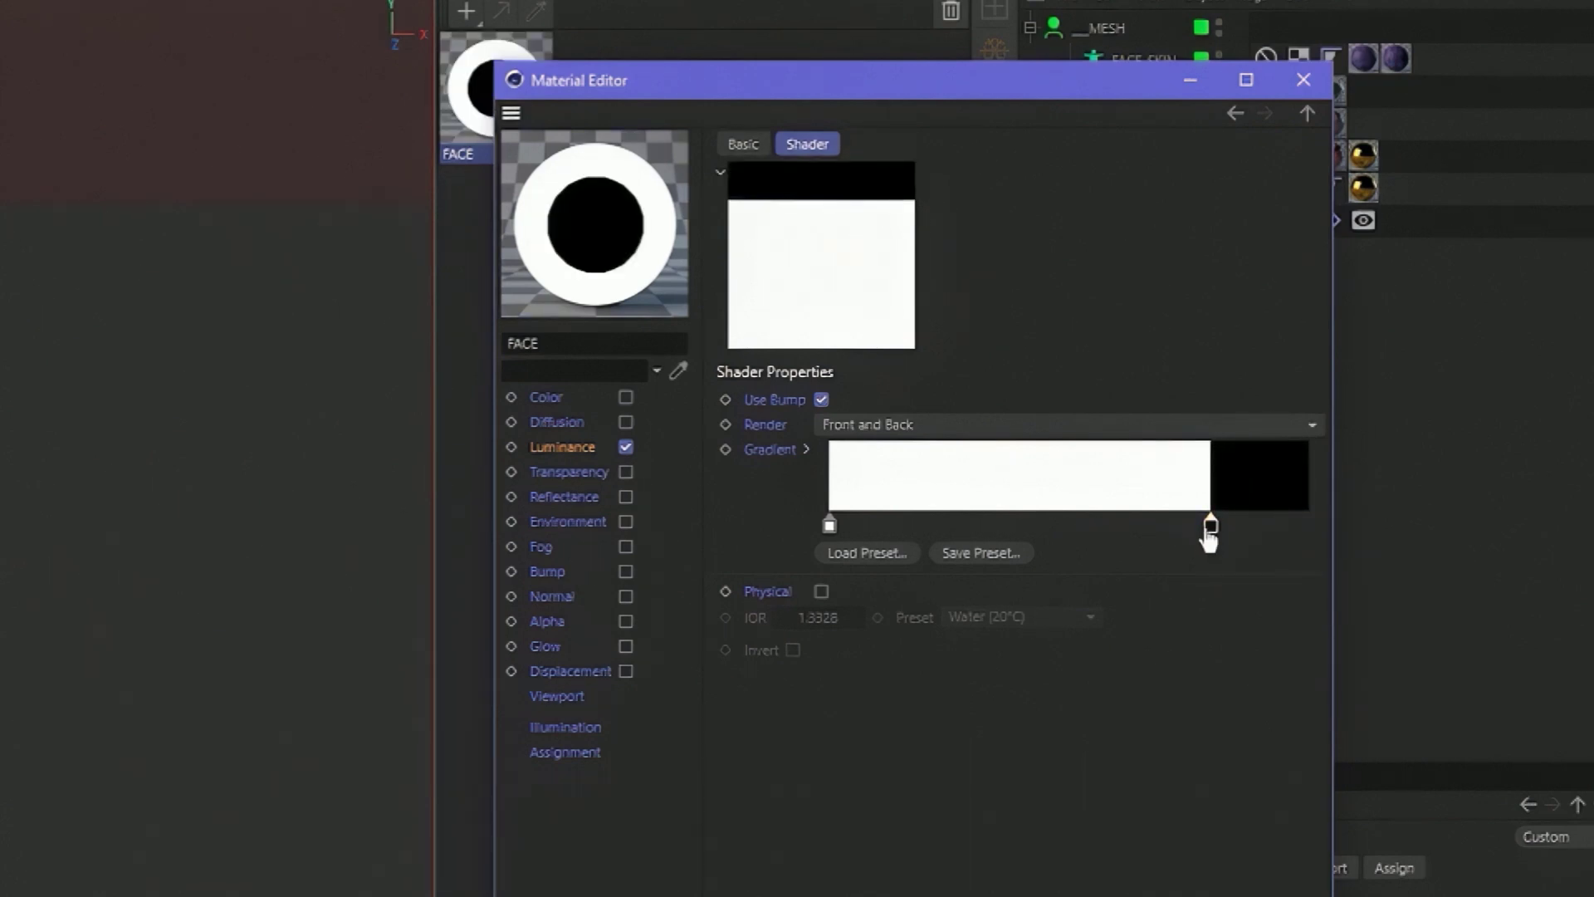
double_click(1209, 526)
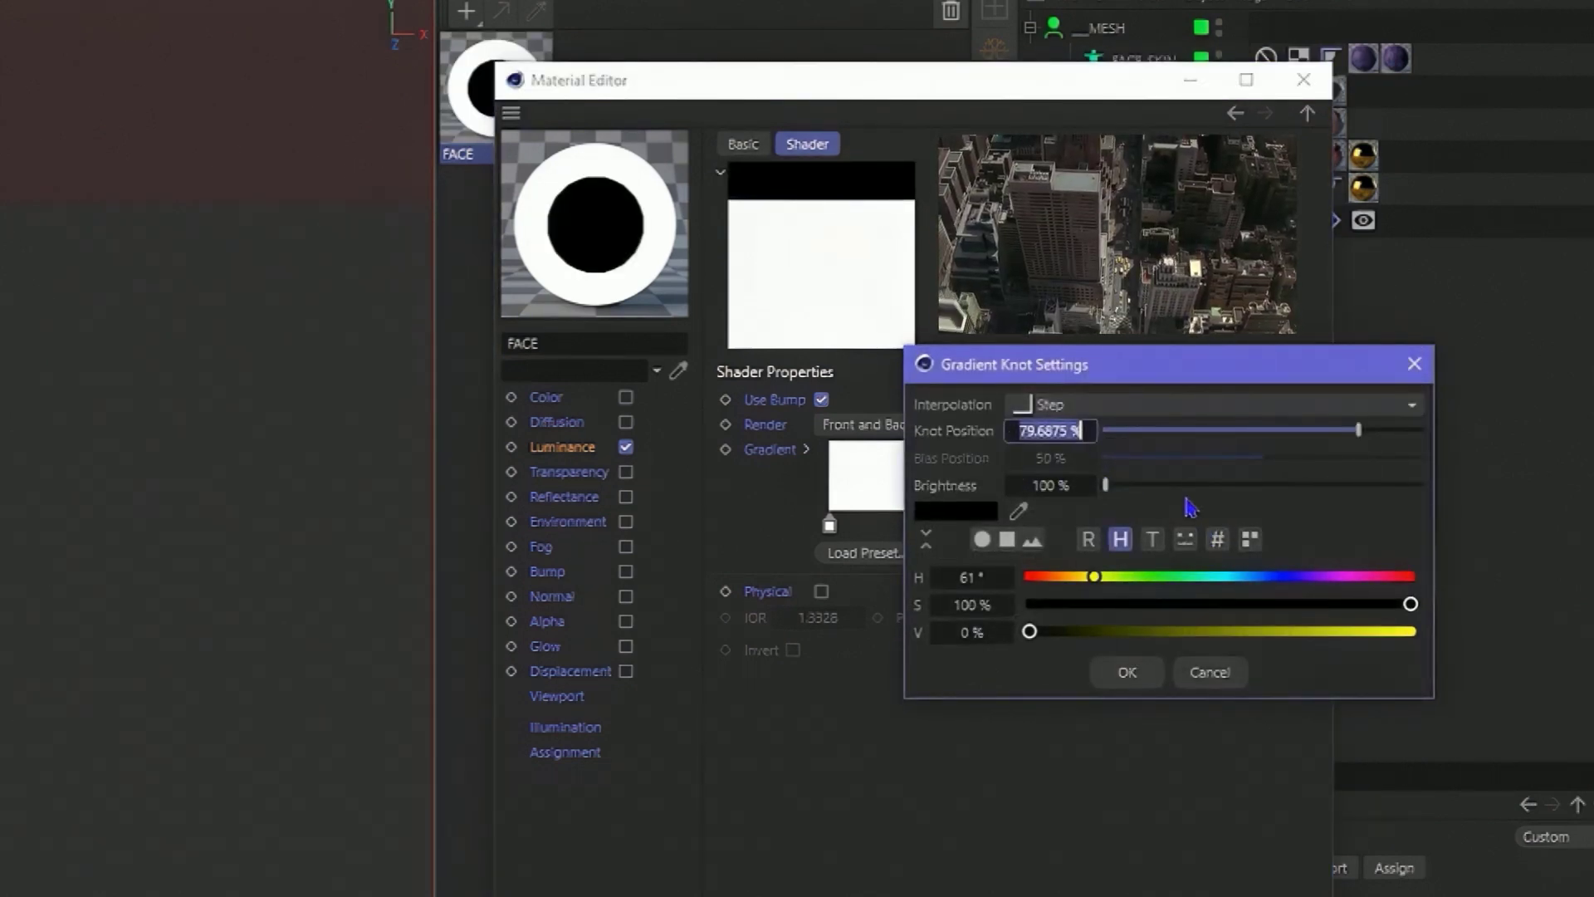
text(66)
key(Return)
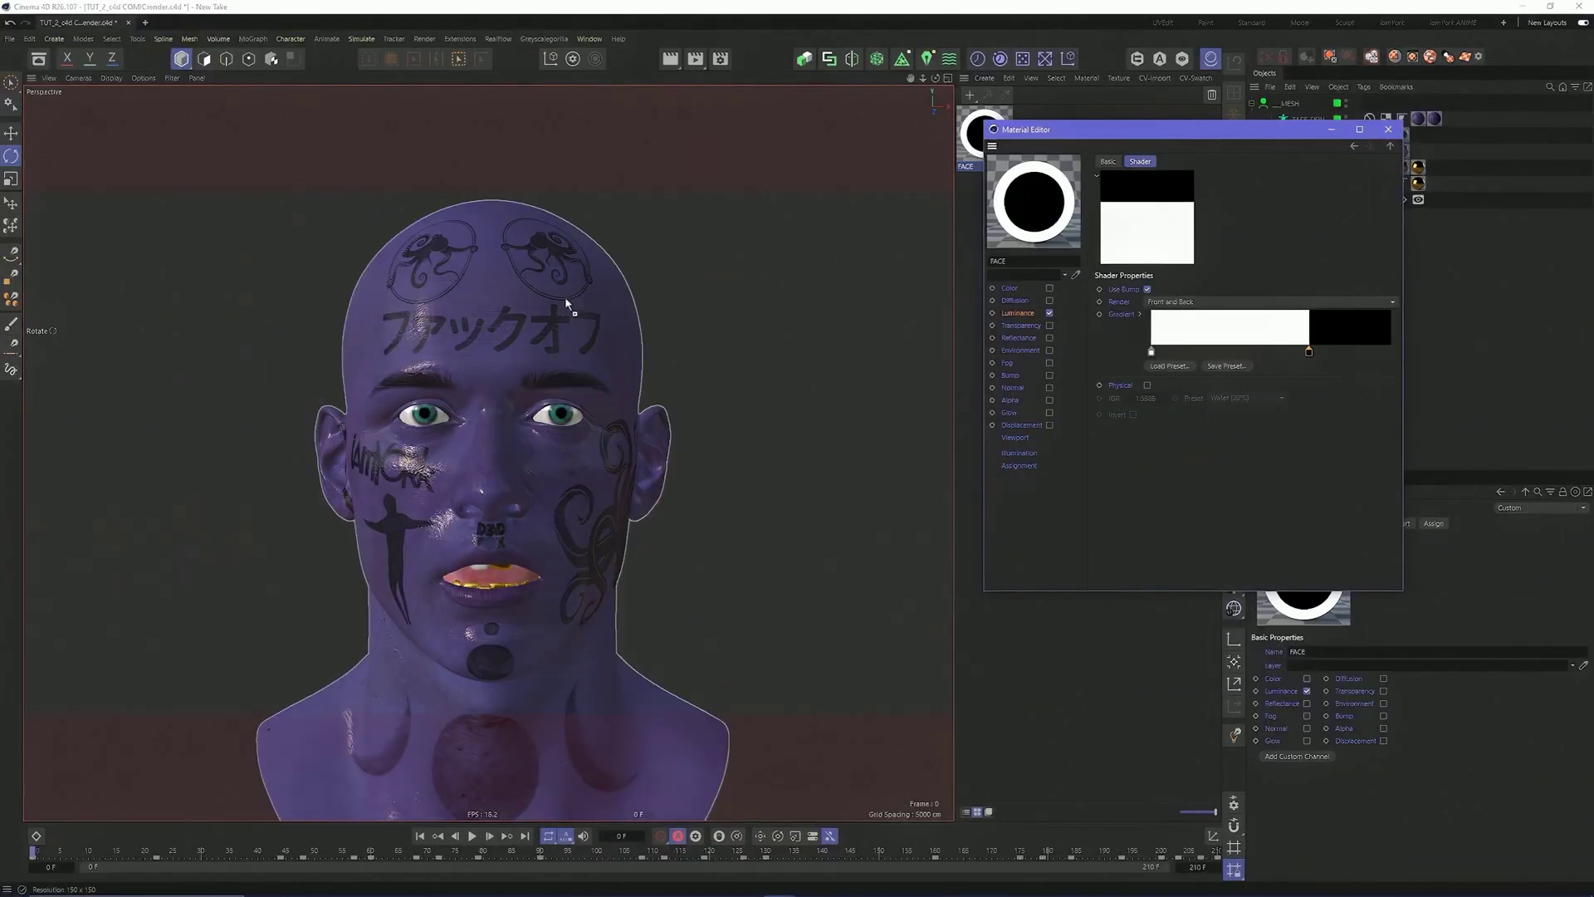
Step: Apply the FACE material to the FACE_SKIN object and render a preview in the viewport
drag(1134, 129, 1076, 301)
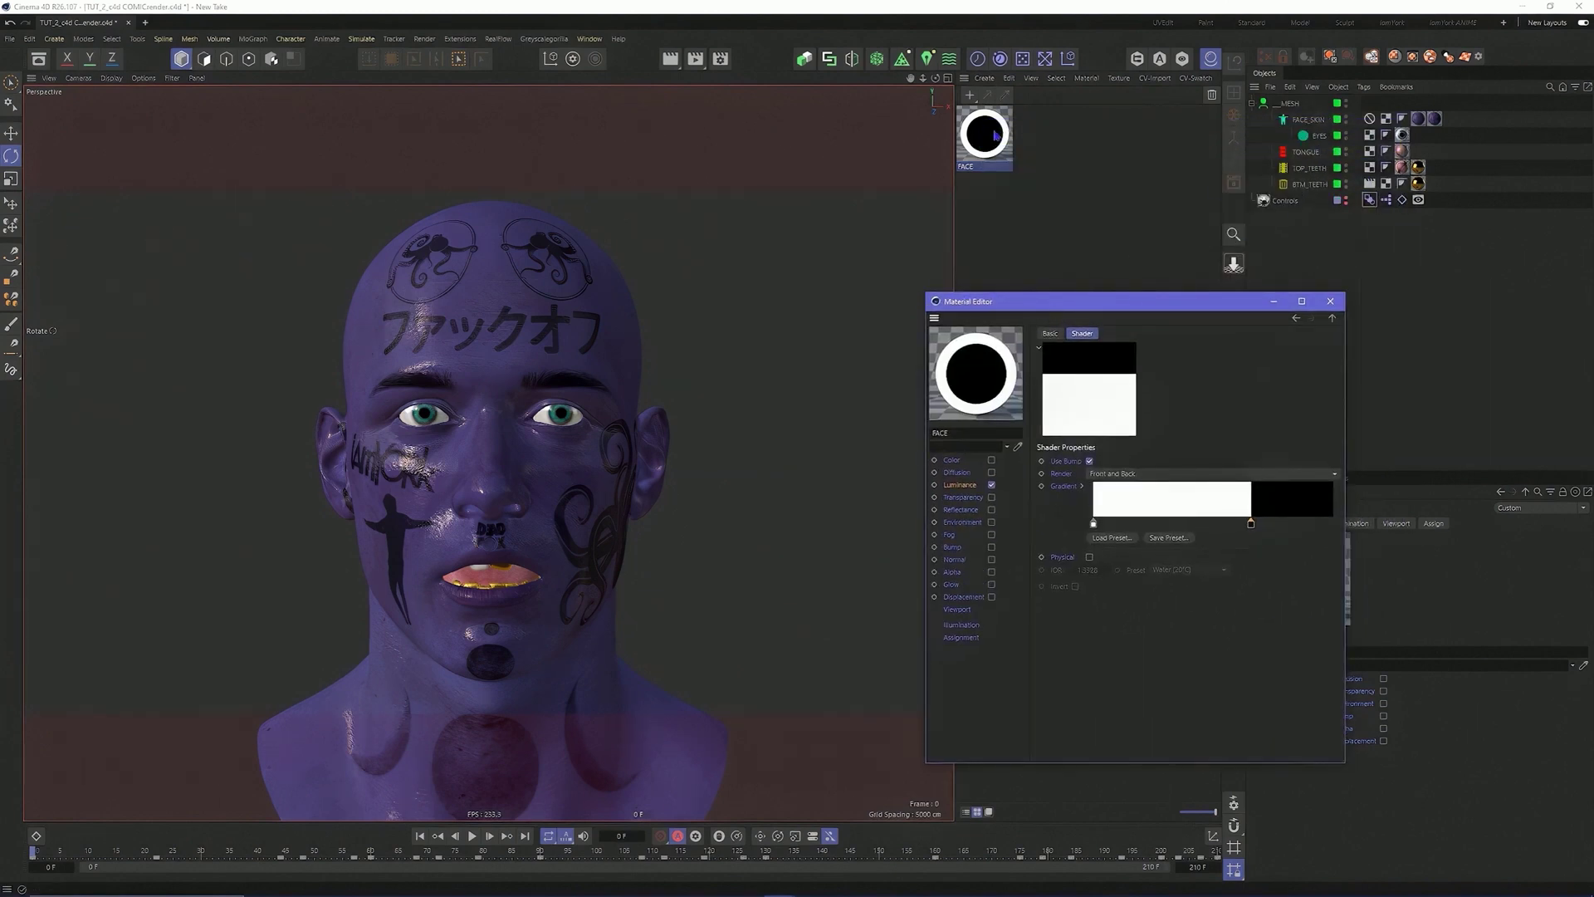
drag(996, 135, 1318, 122)
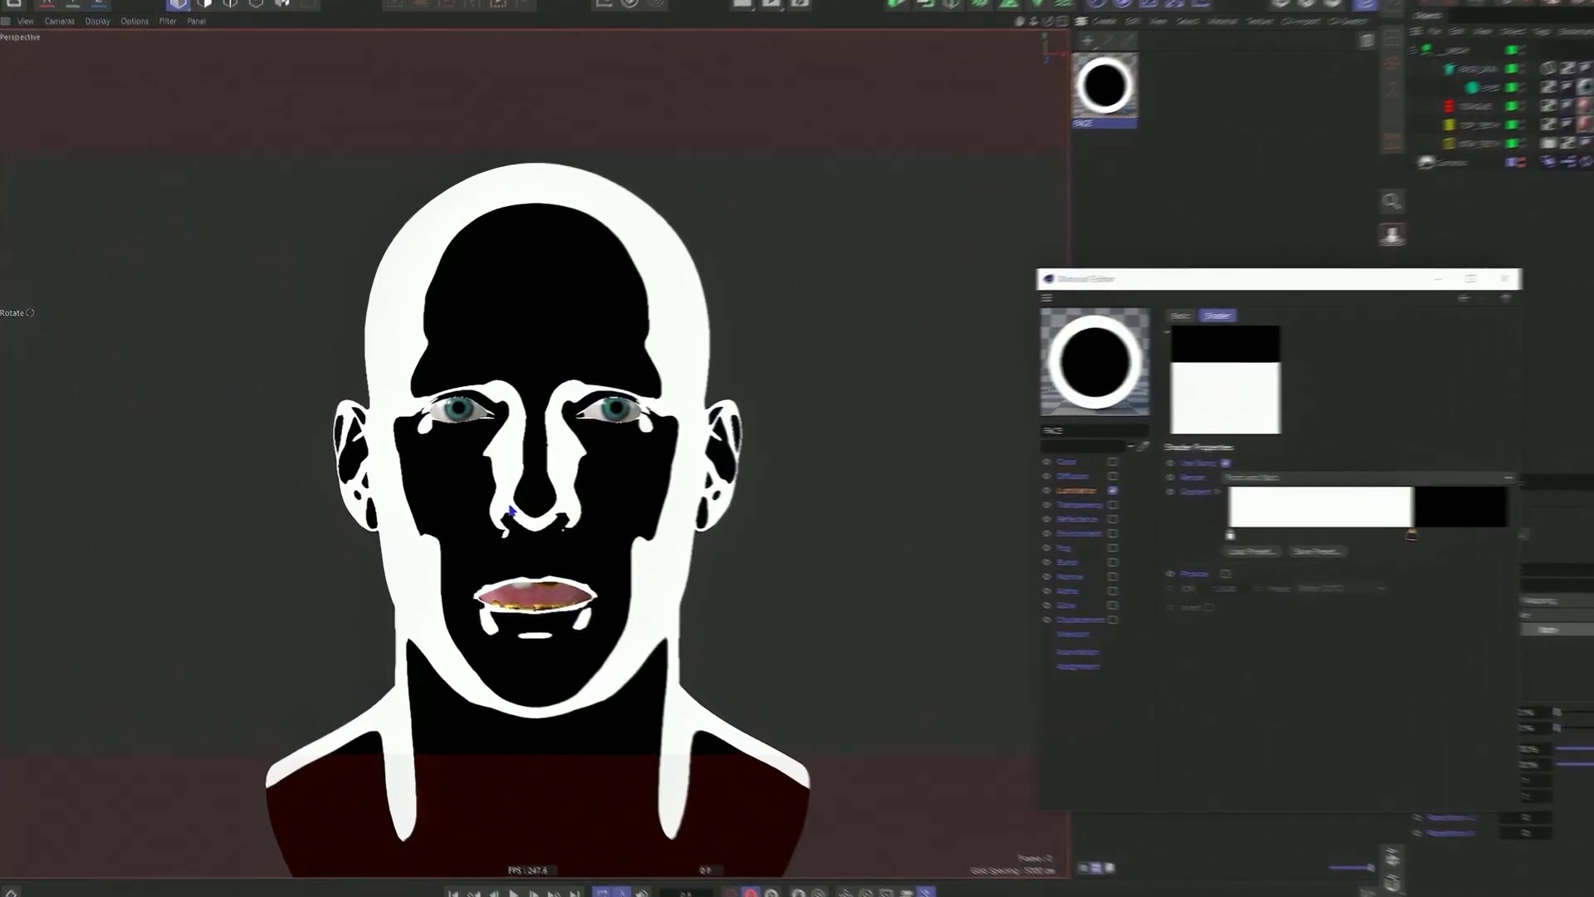
key(ctrl+r)
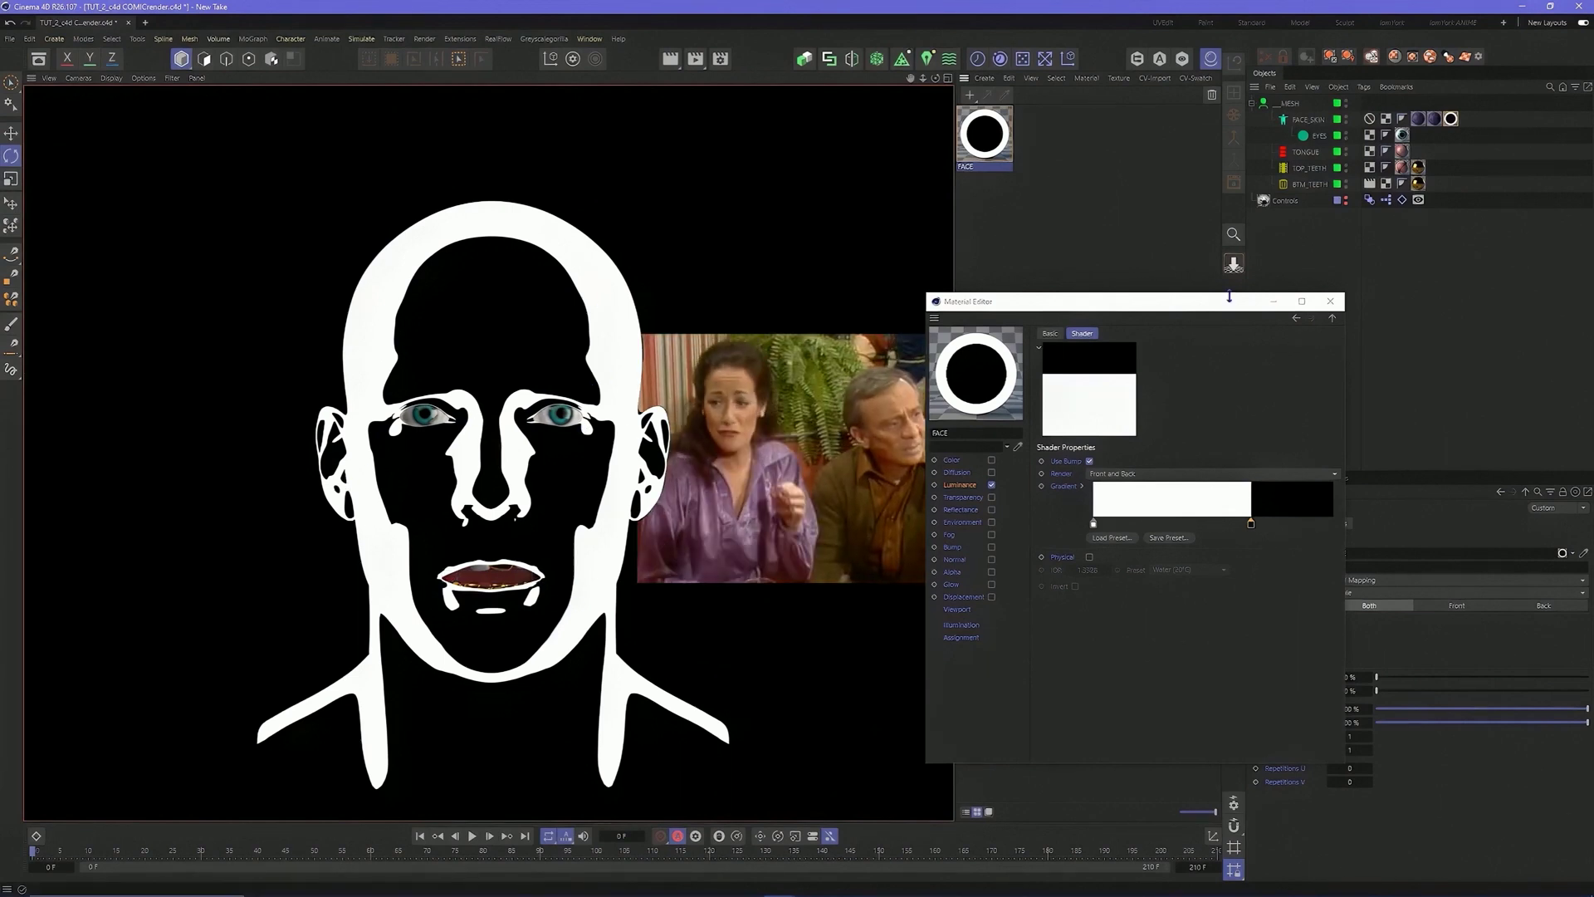
click(1331, 302)
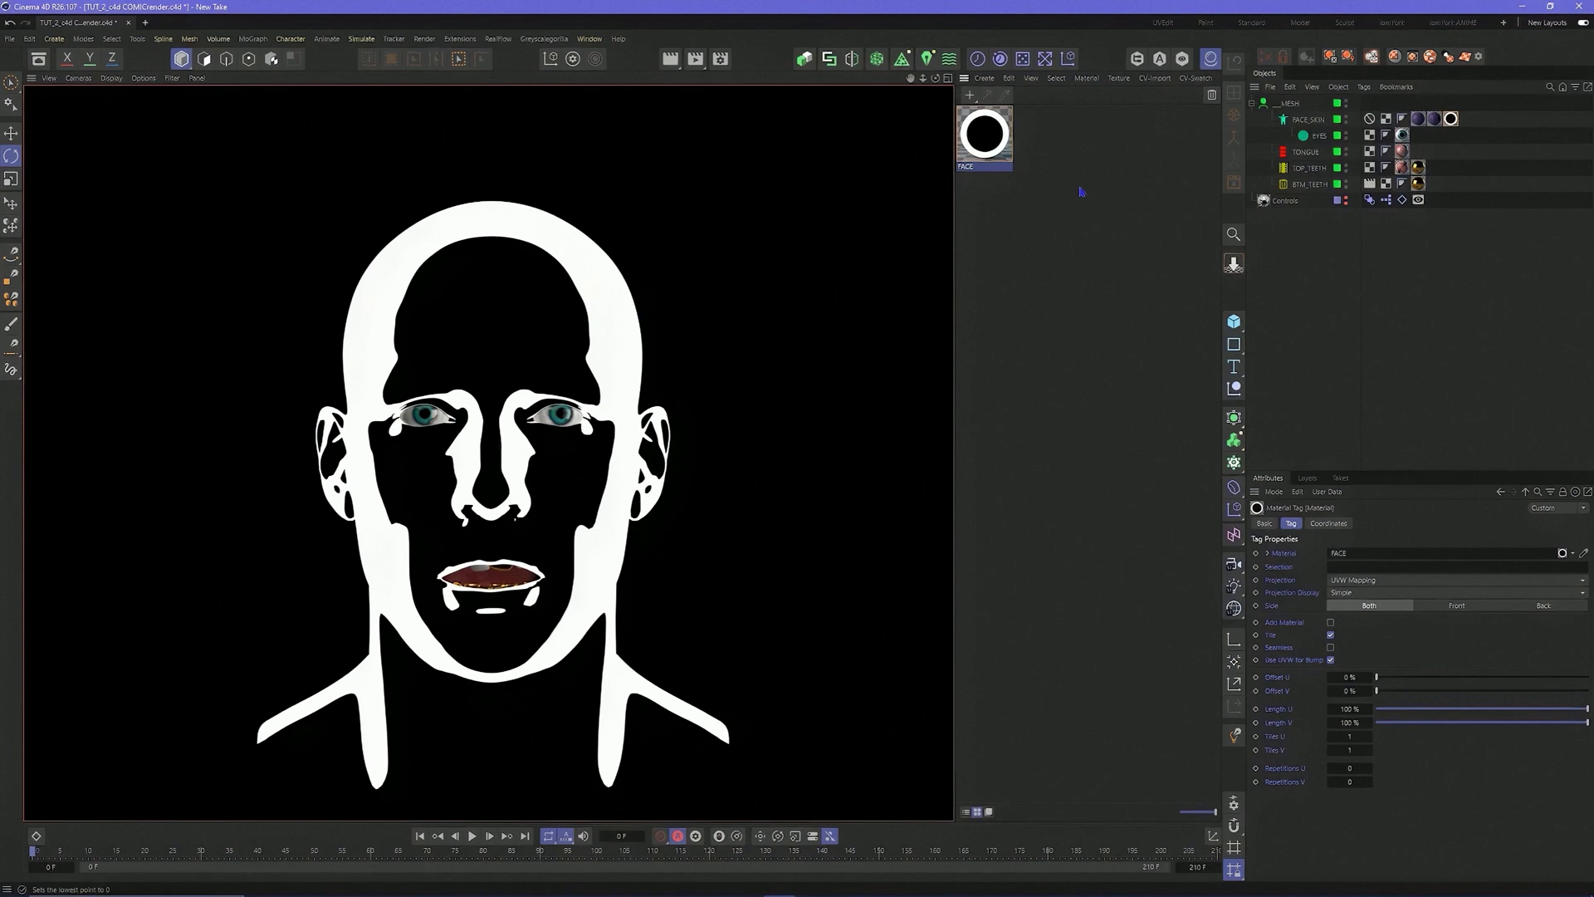
Step: Duplicate the FACE material and rename the copy eyes
click(988, 144)
ctrl+drag(1032, 143, 1041, 146)
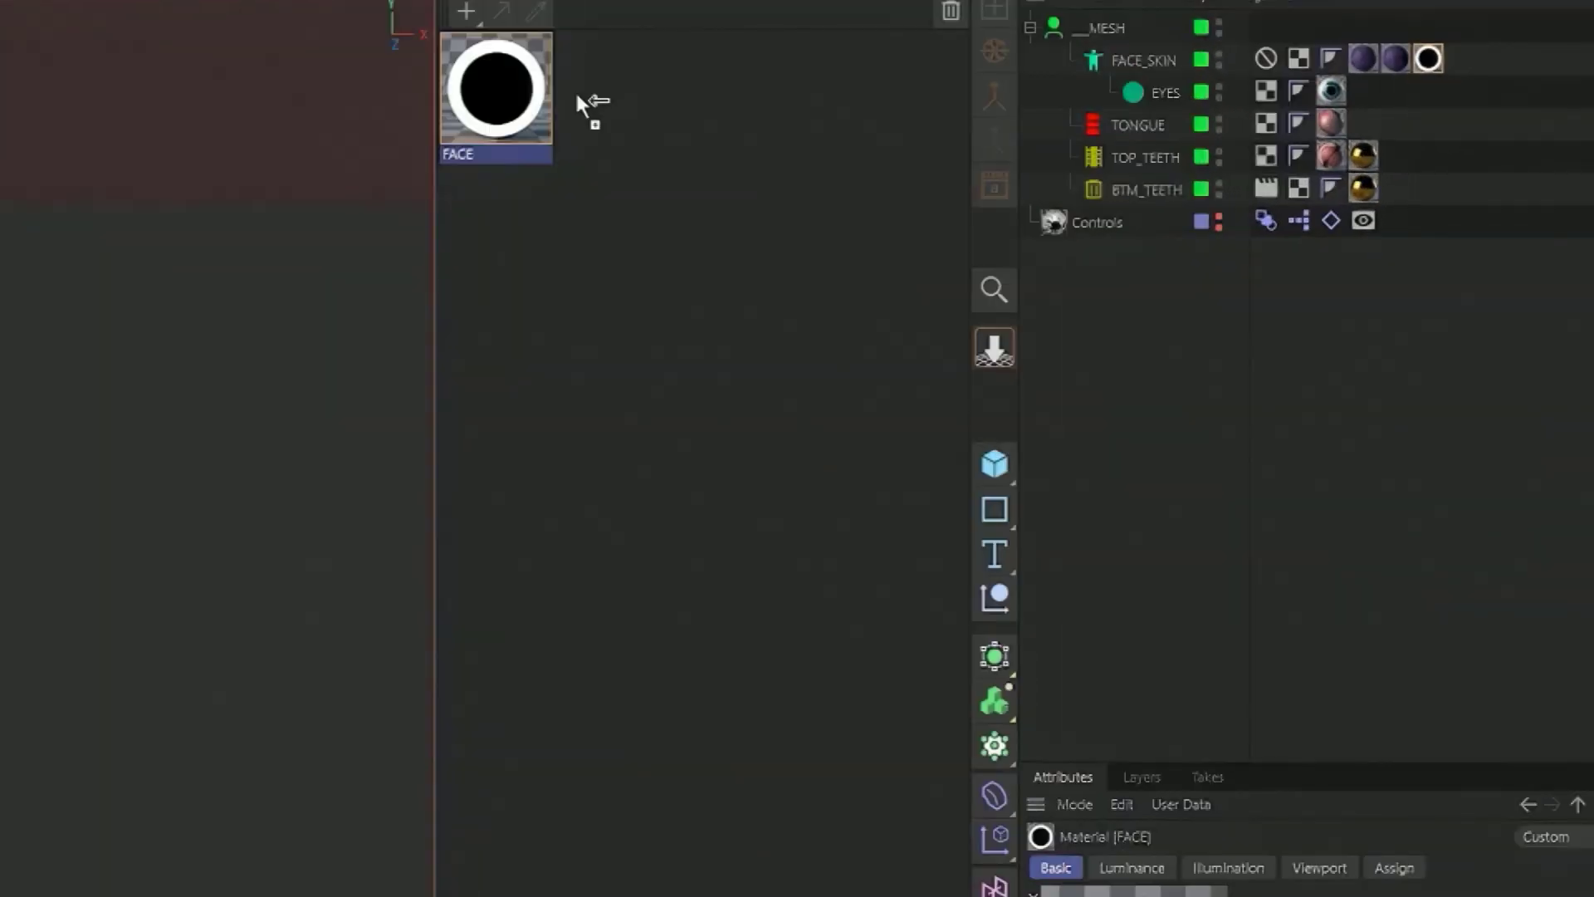
double_click(608, 112)
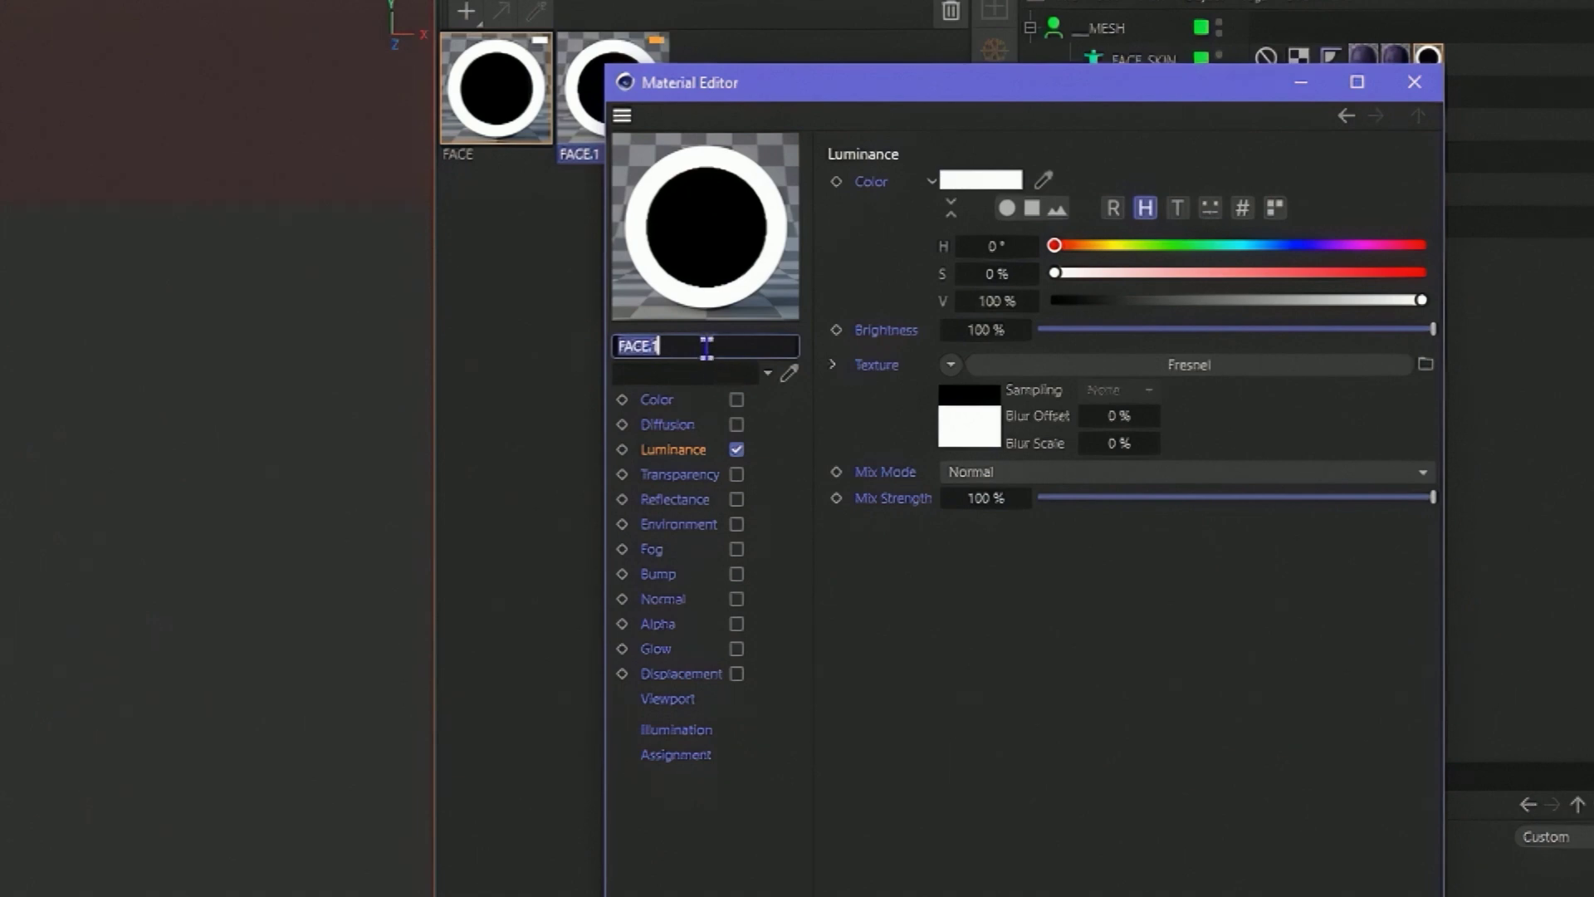
text(c)
text(yes)
key(Return)
Step: Recolor the white knot of the eyes material's Fresnel gradient to purple with H 258°, S 83% and V 100%
click(971, 422)
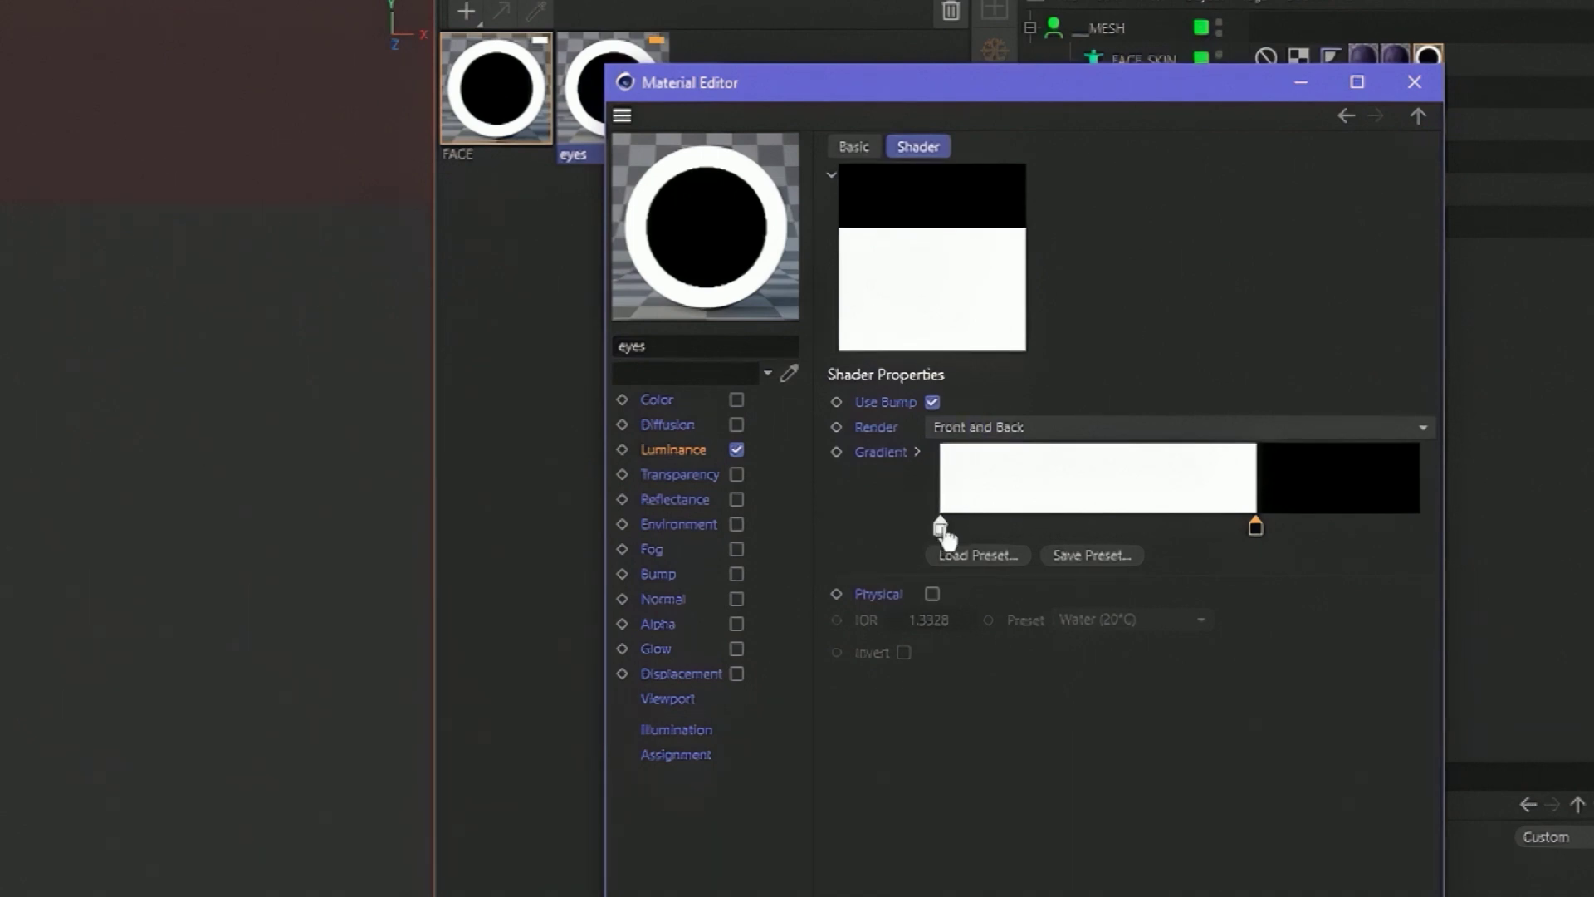
double_click(941, 525)
drag(1070, 583, 1213, 633)
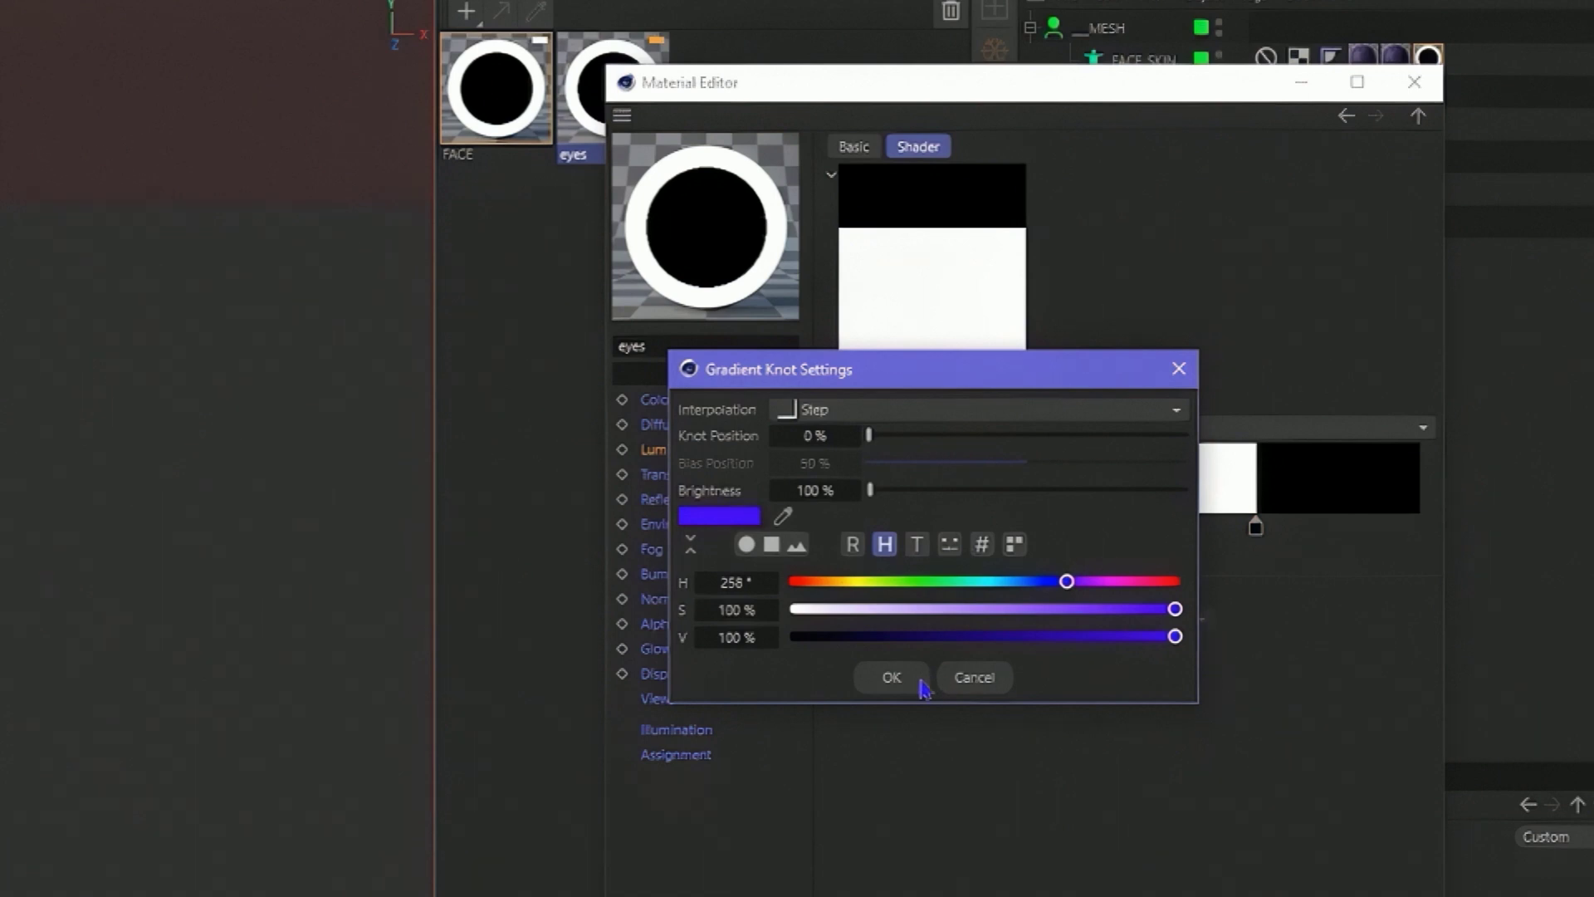
drag(1065, 621, 1112, 613)
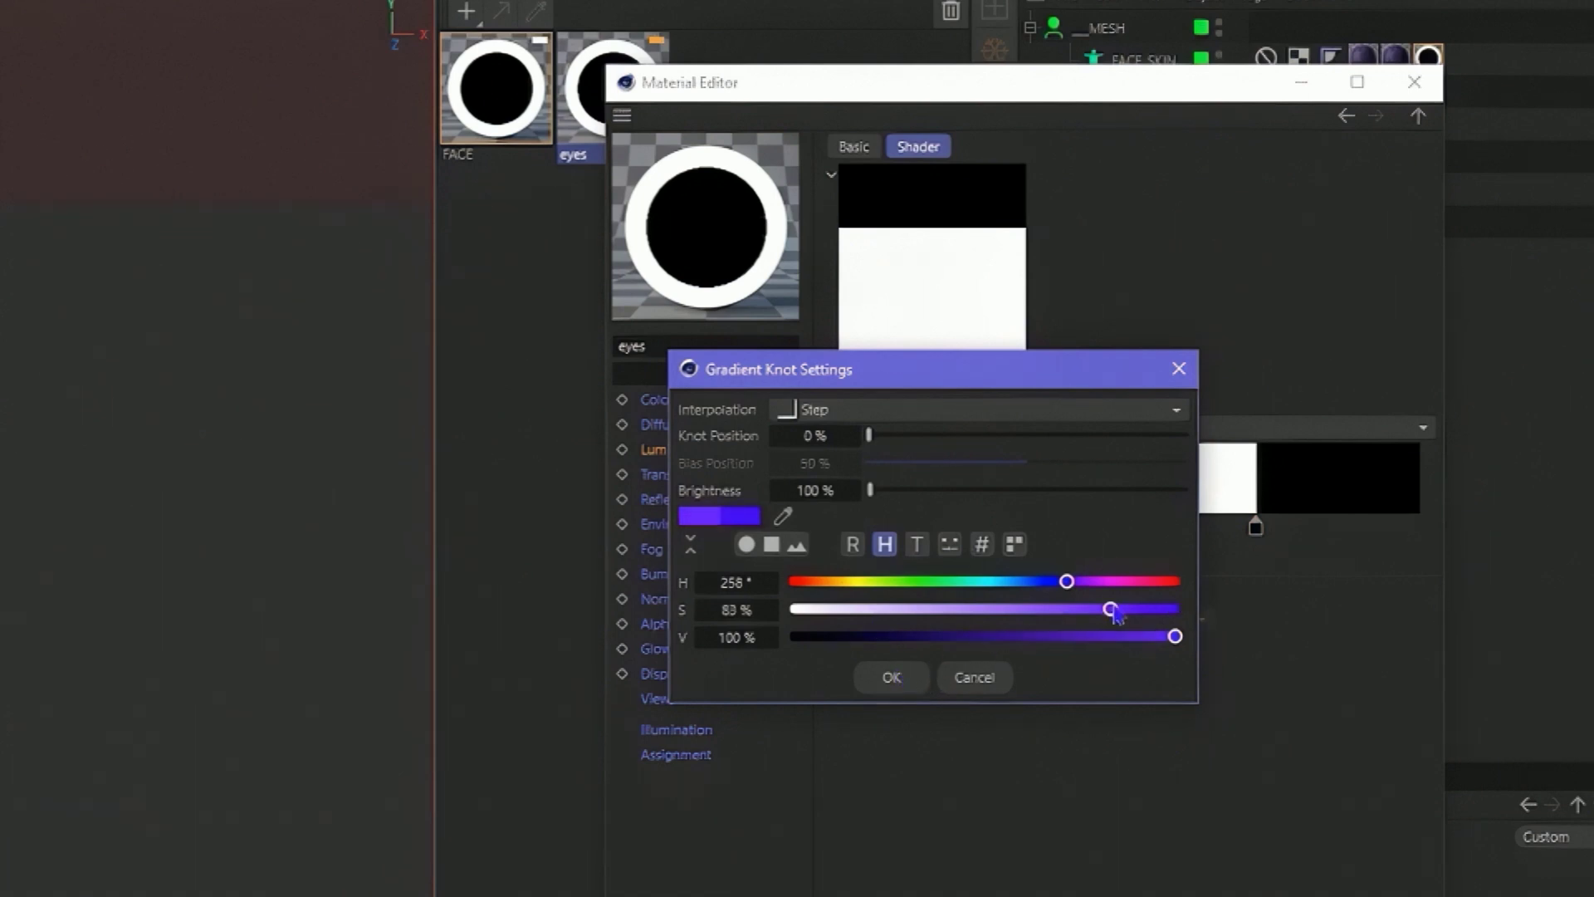
click(911, 682)
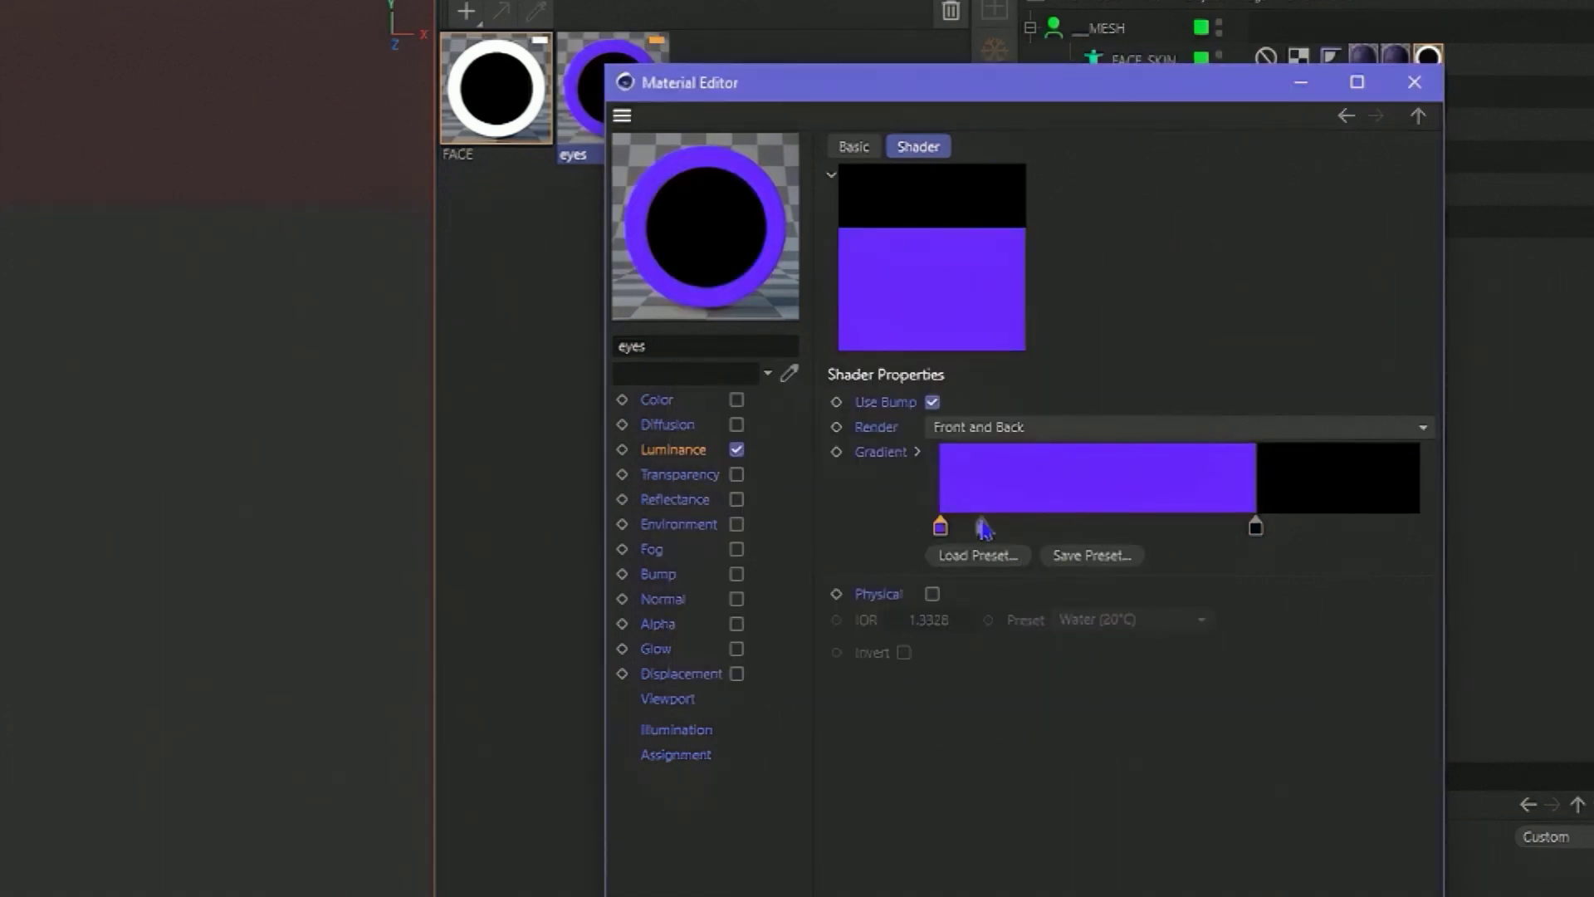
Step: Add a white knot at 85% to the eyes material's Fresnel gradient
double_click(1144, 528)
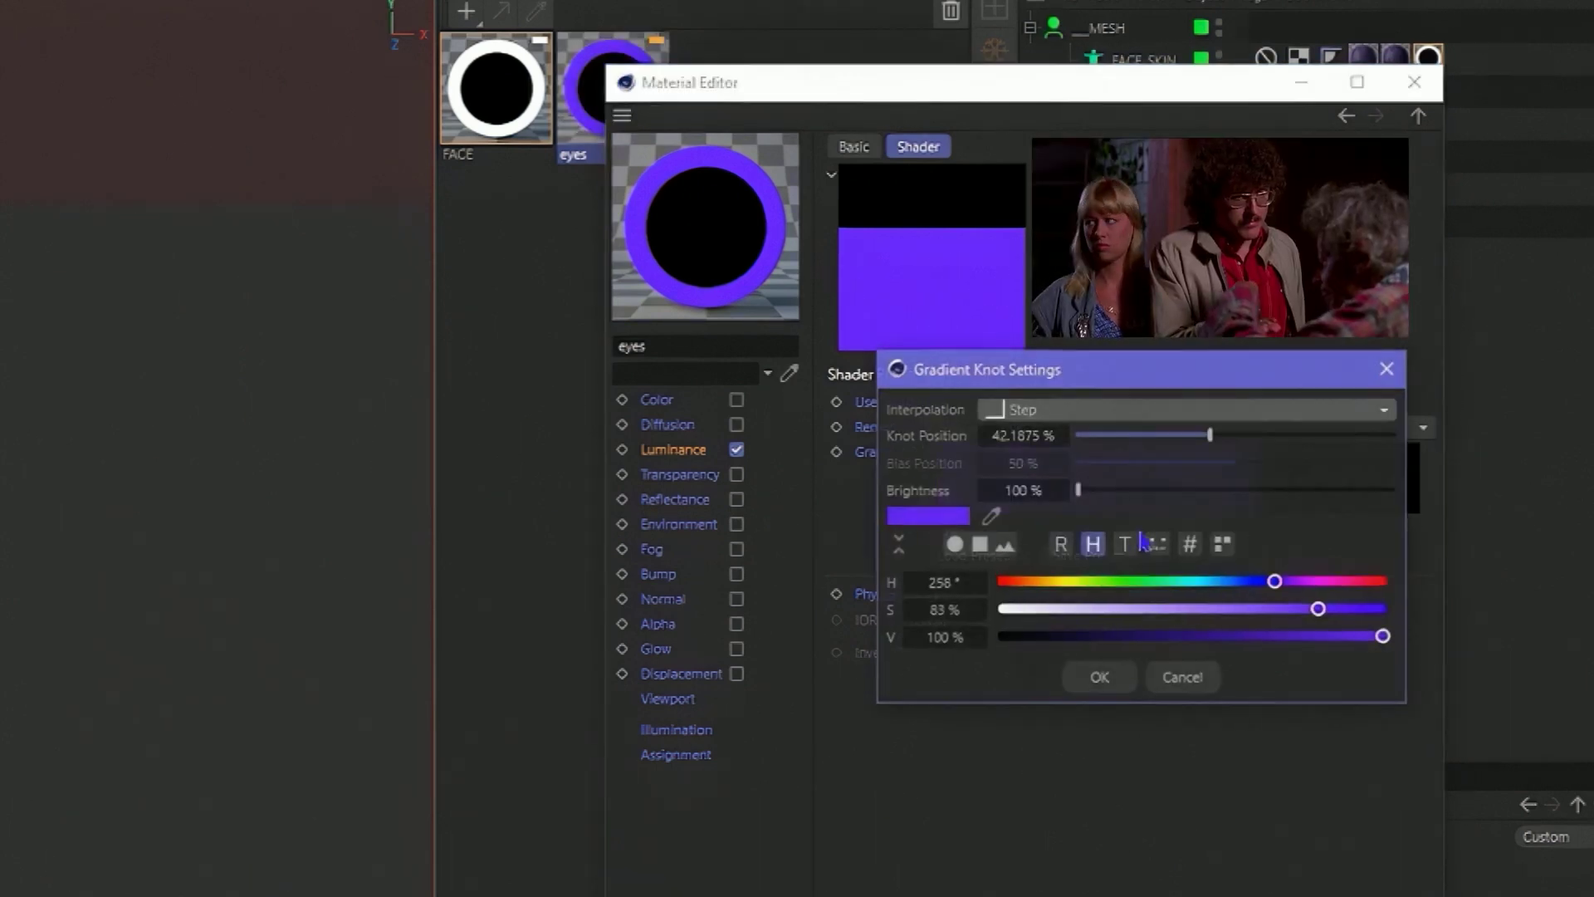
drag(1103, 605, 897, 622)
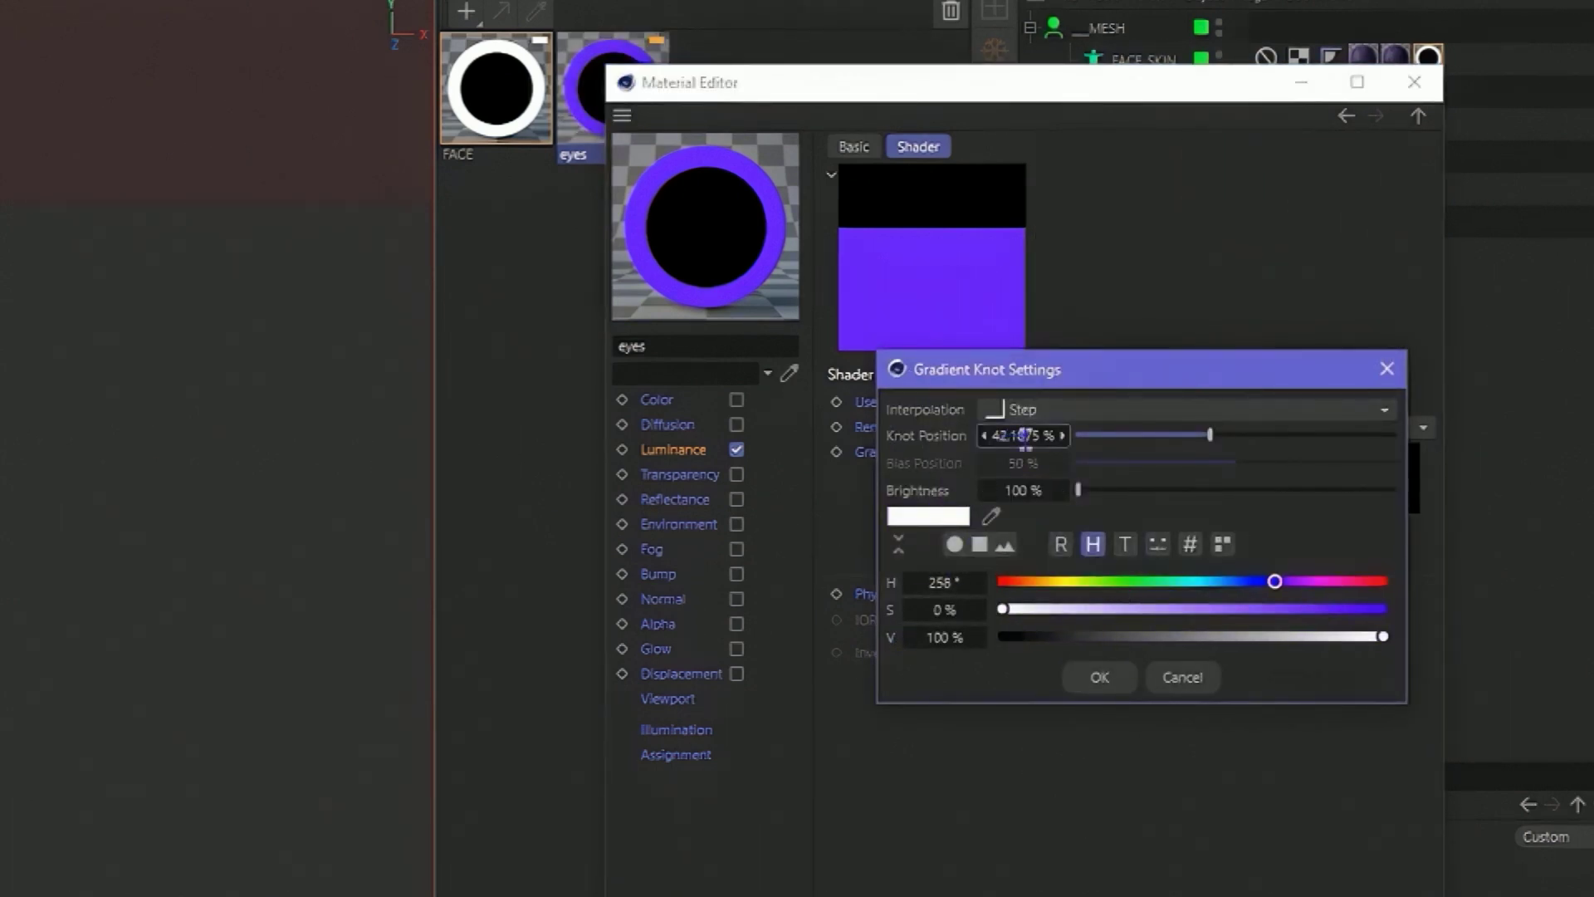
click(1024, 436)
text(85)
key(Return)
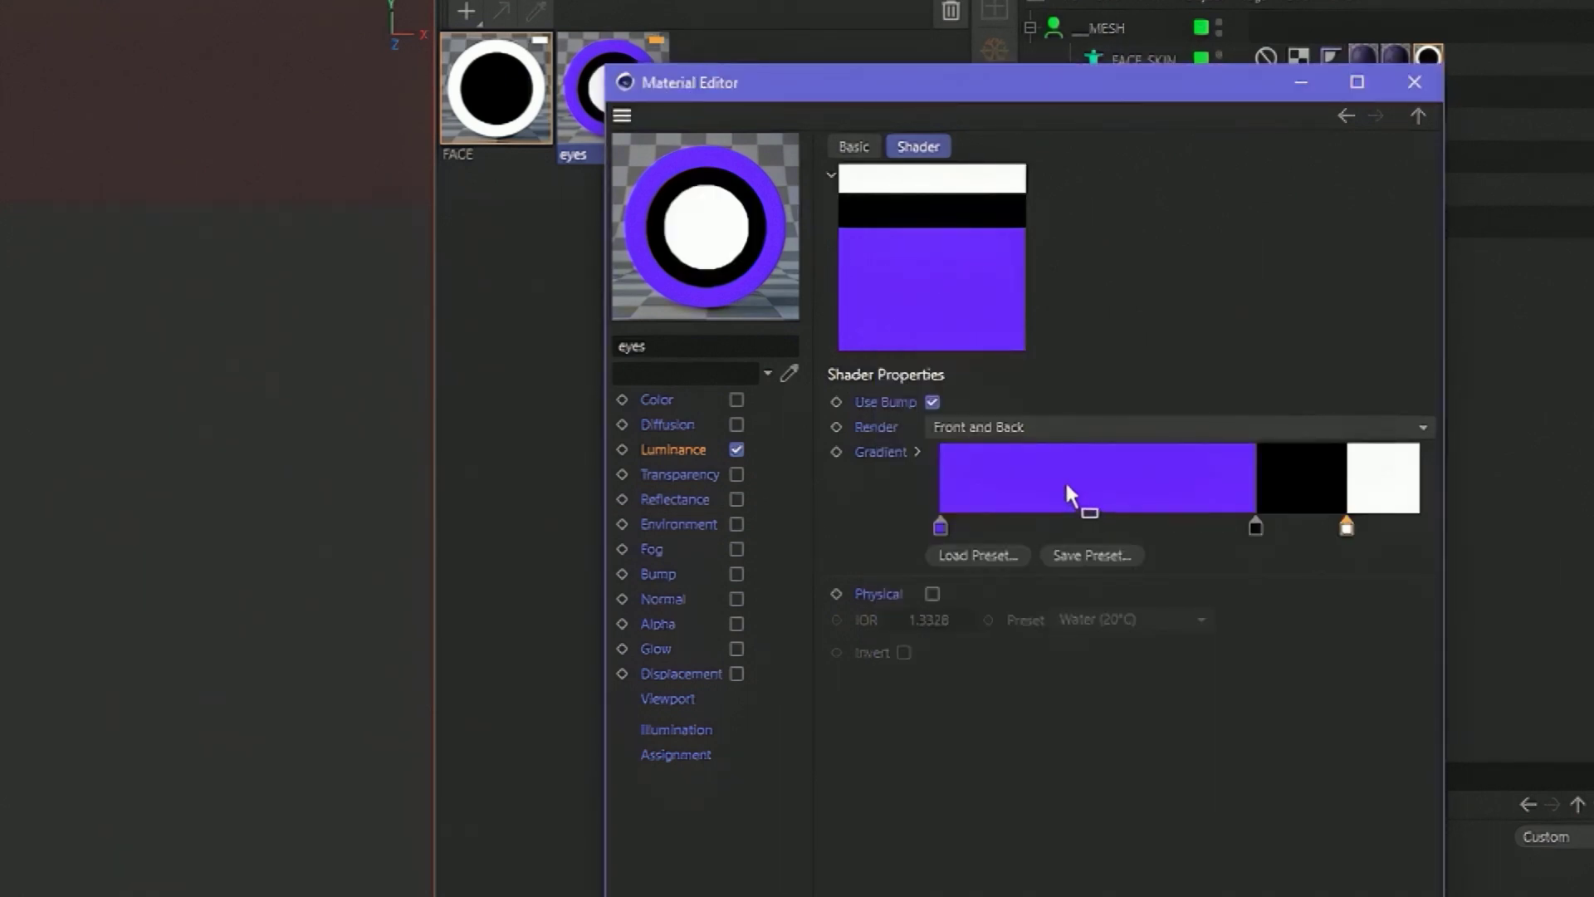
Step: Set the position of the eyes gradient's black knot to 90%
click(1255, 528)
double_click(1256, 528)
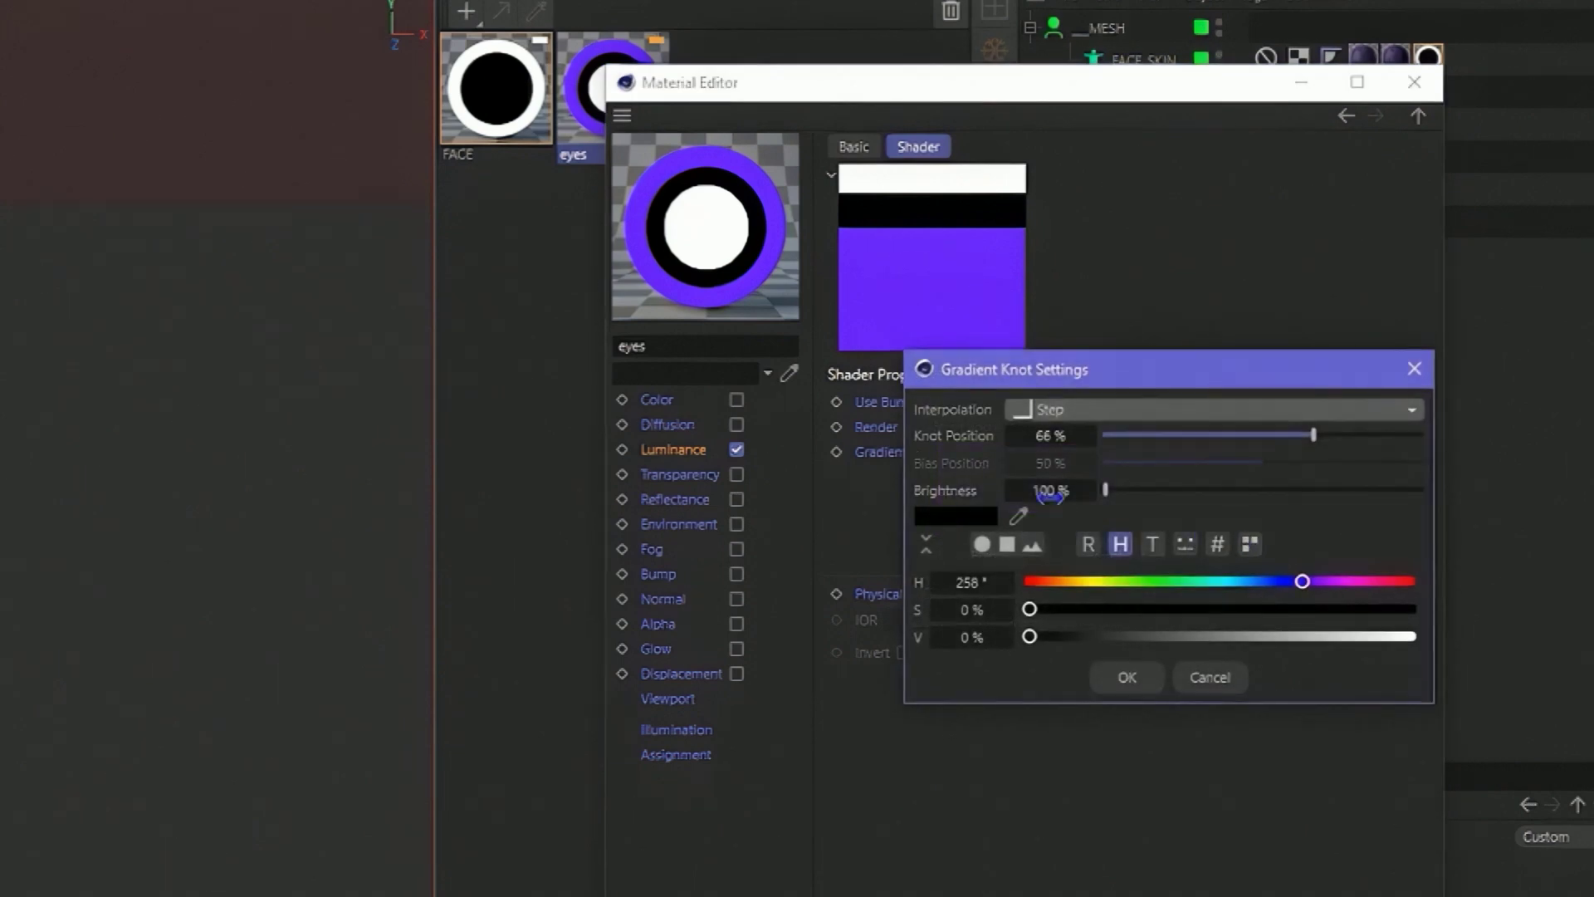
text(90)
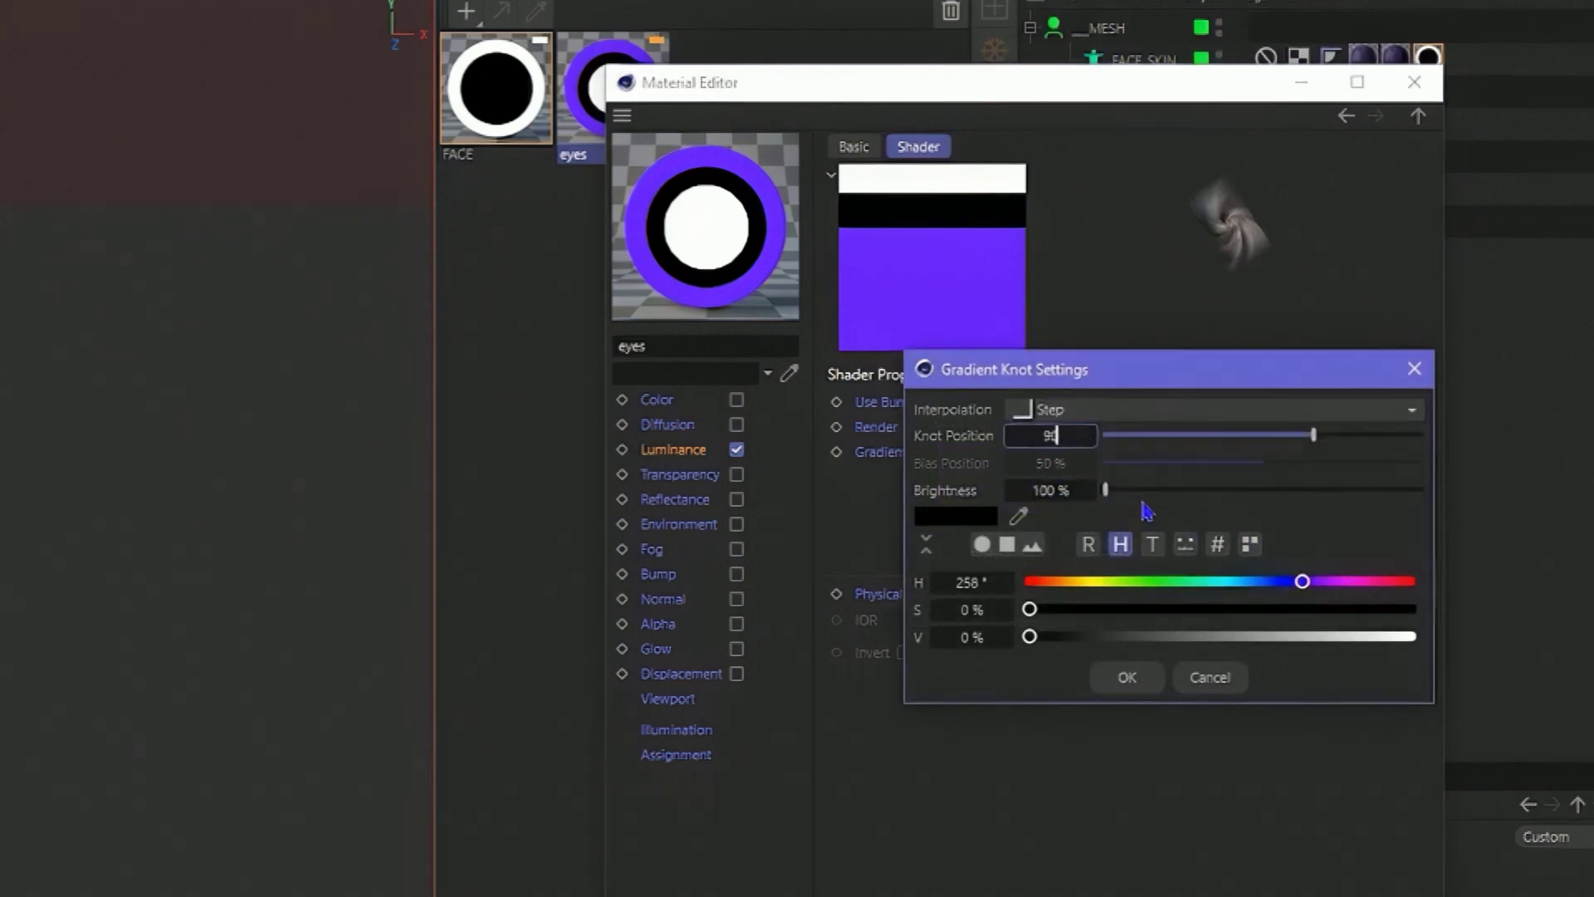
key(Return)
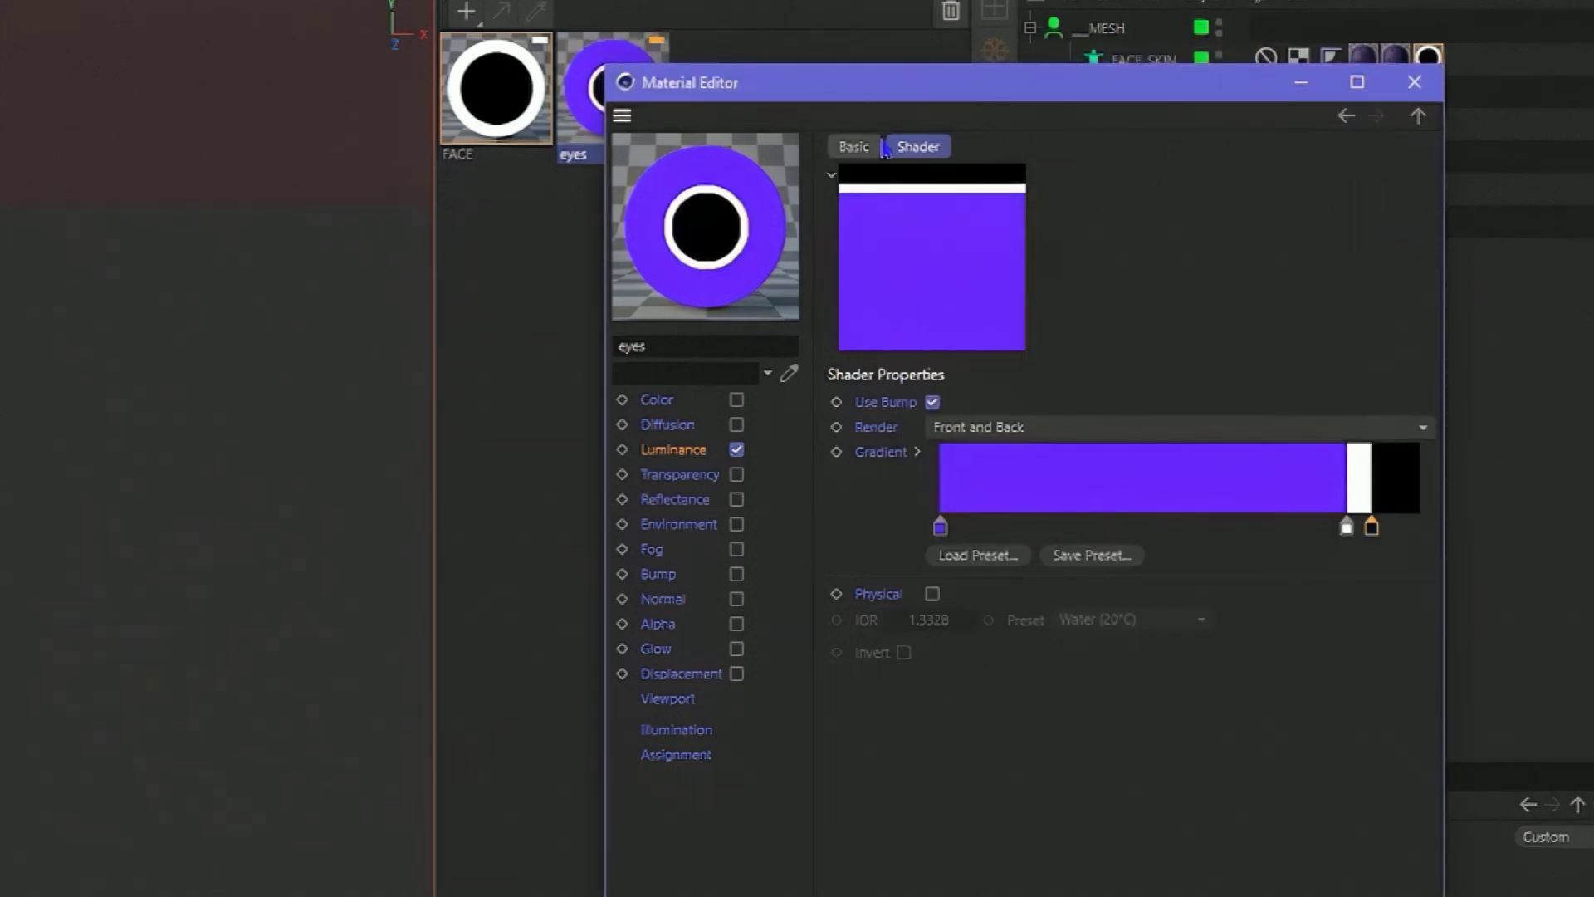
Step: Apply the eyes material to the EYES object and render a preview in the viewport
drag(903, 87, 677, 452)
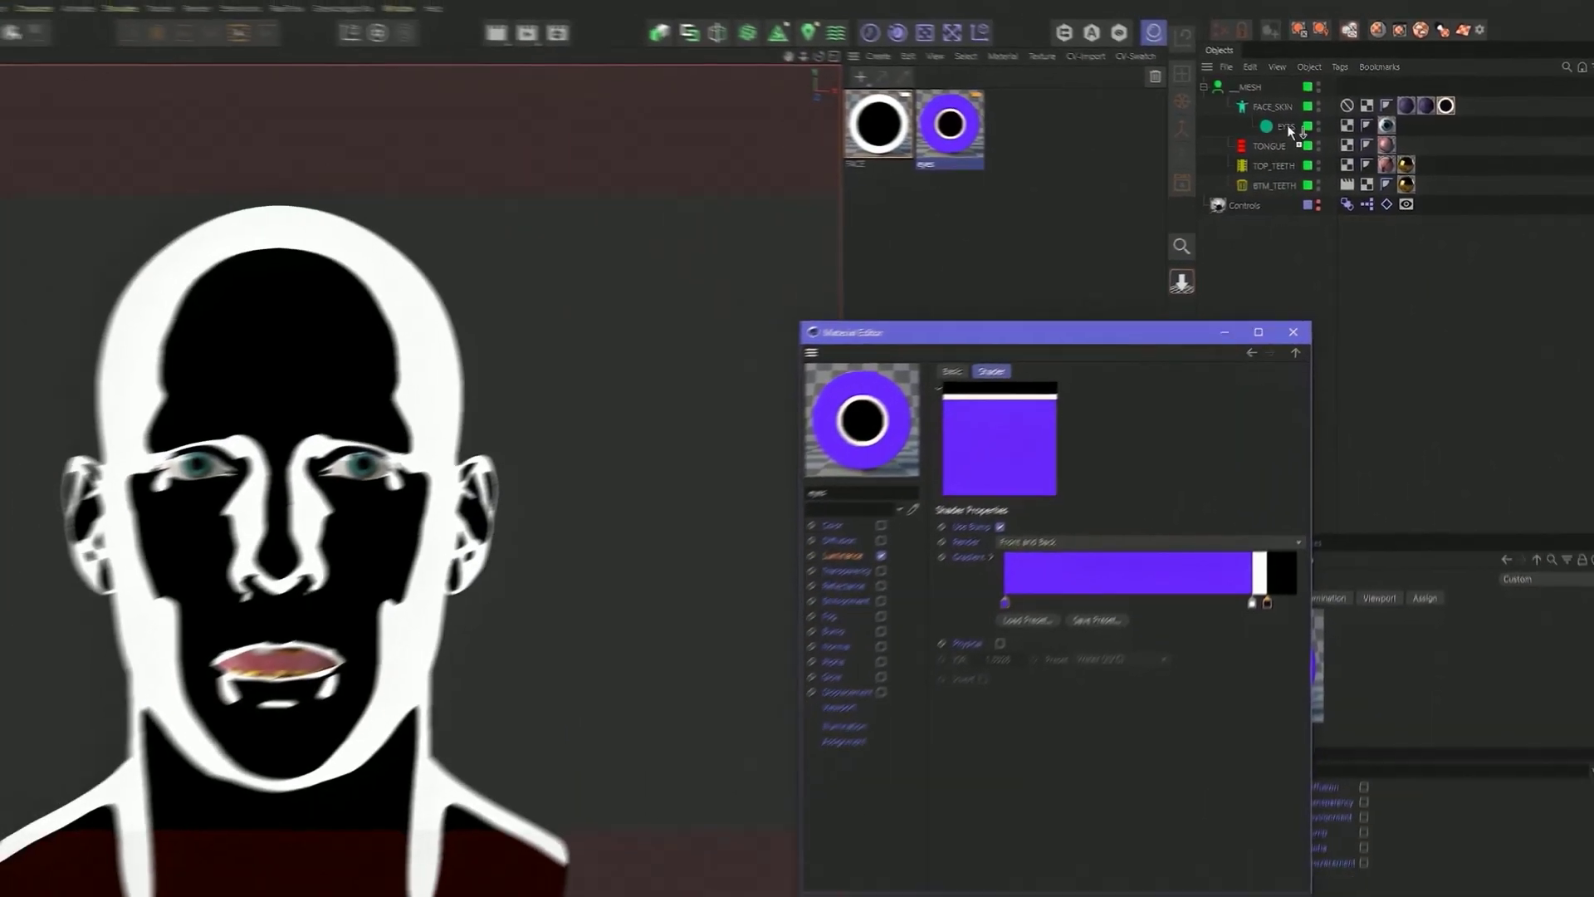
drag(1287, 124, 1287, 126)
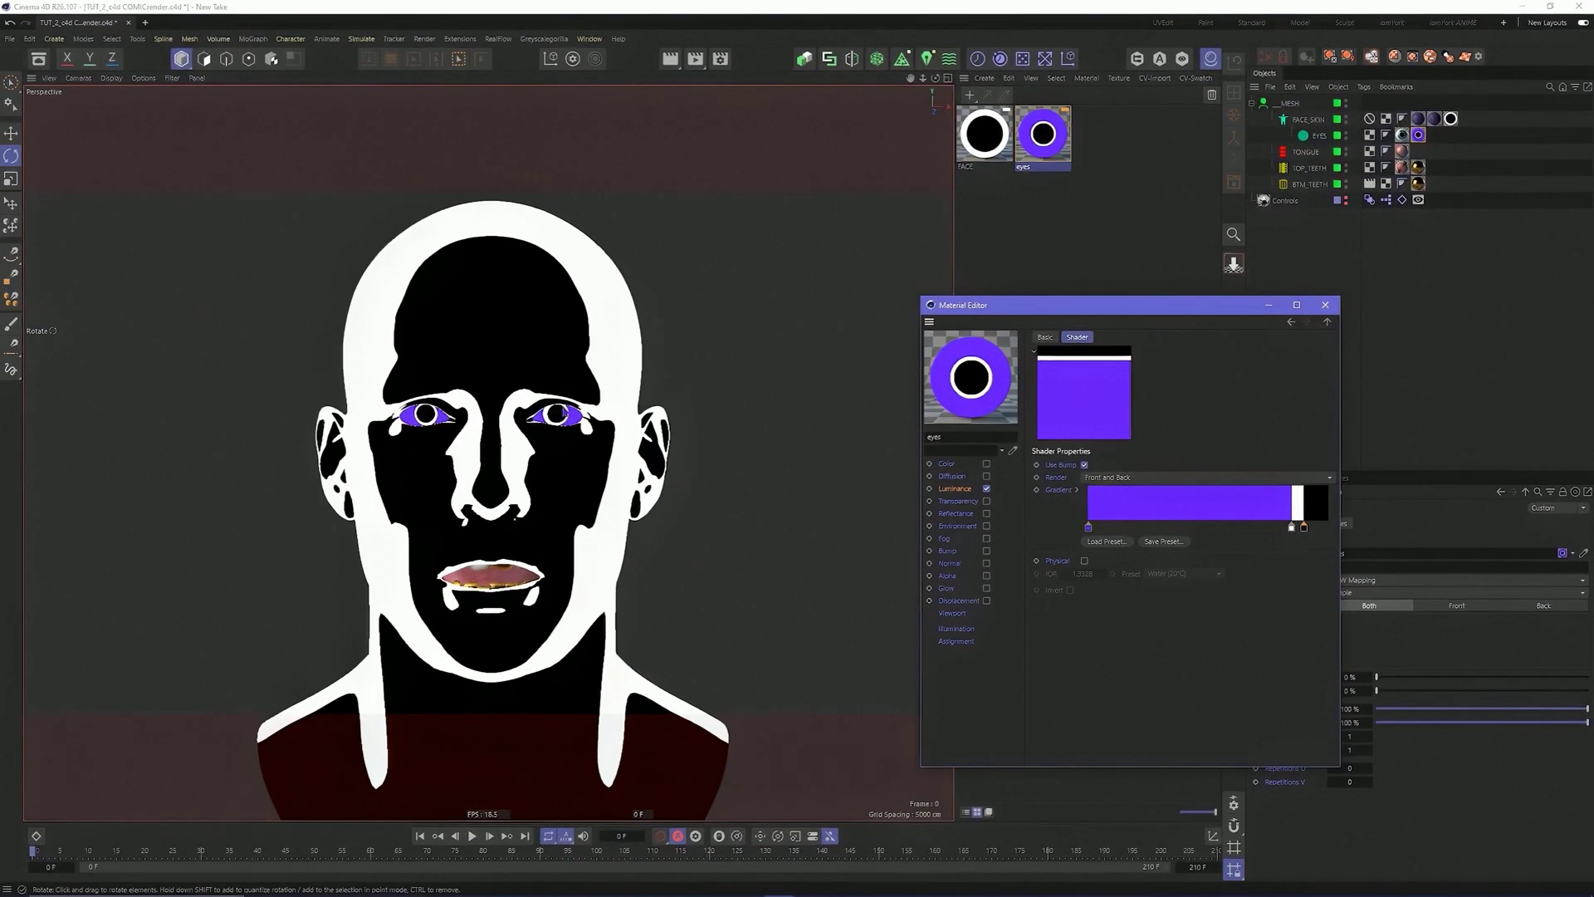
click(773, 369)
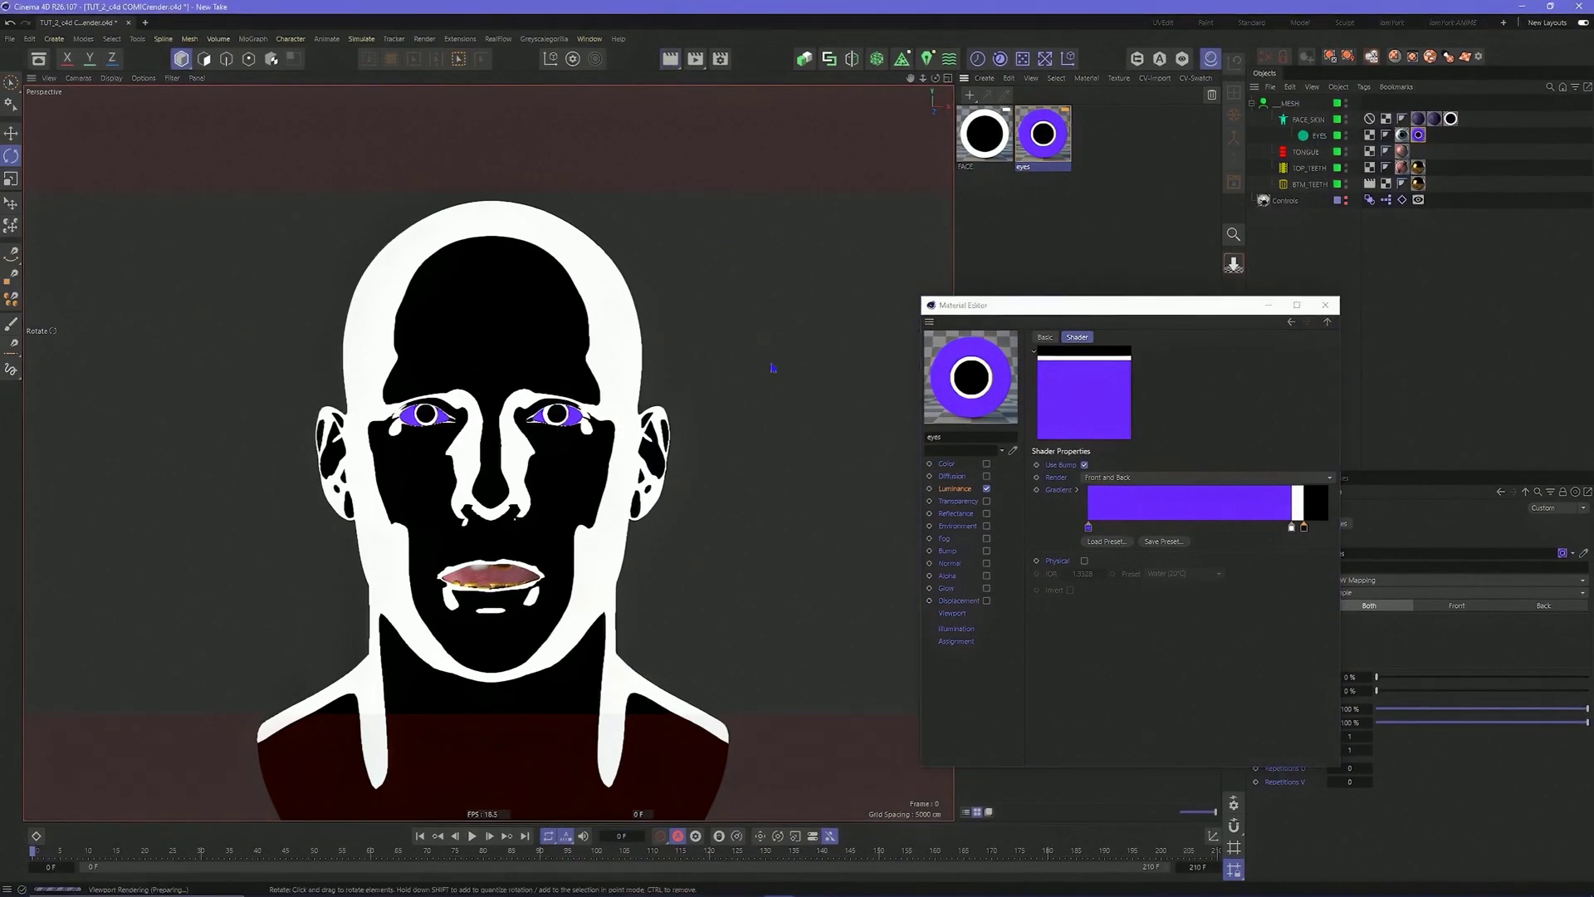
key(ctrl+r)
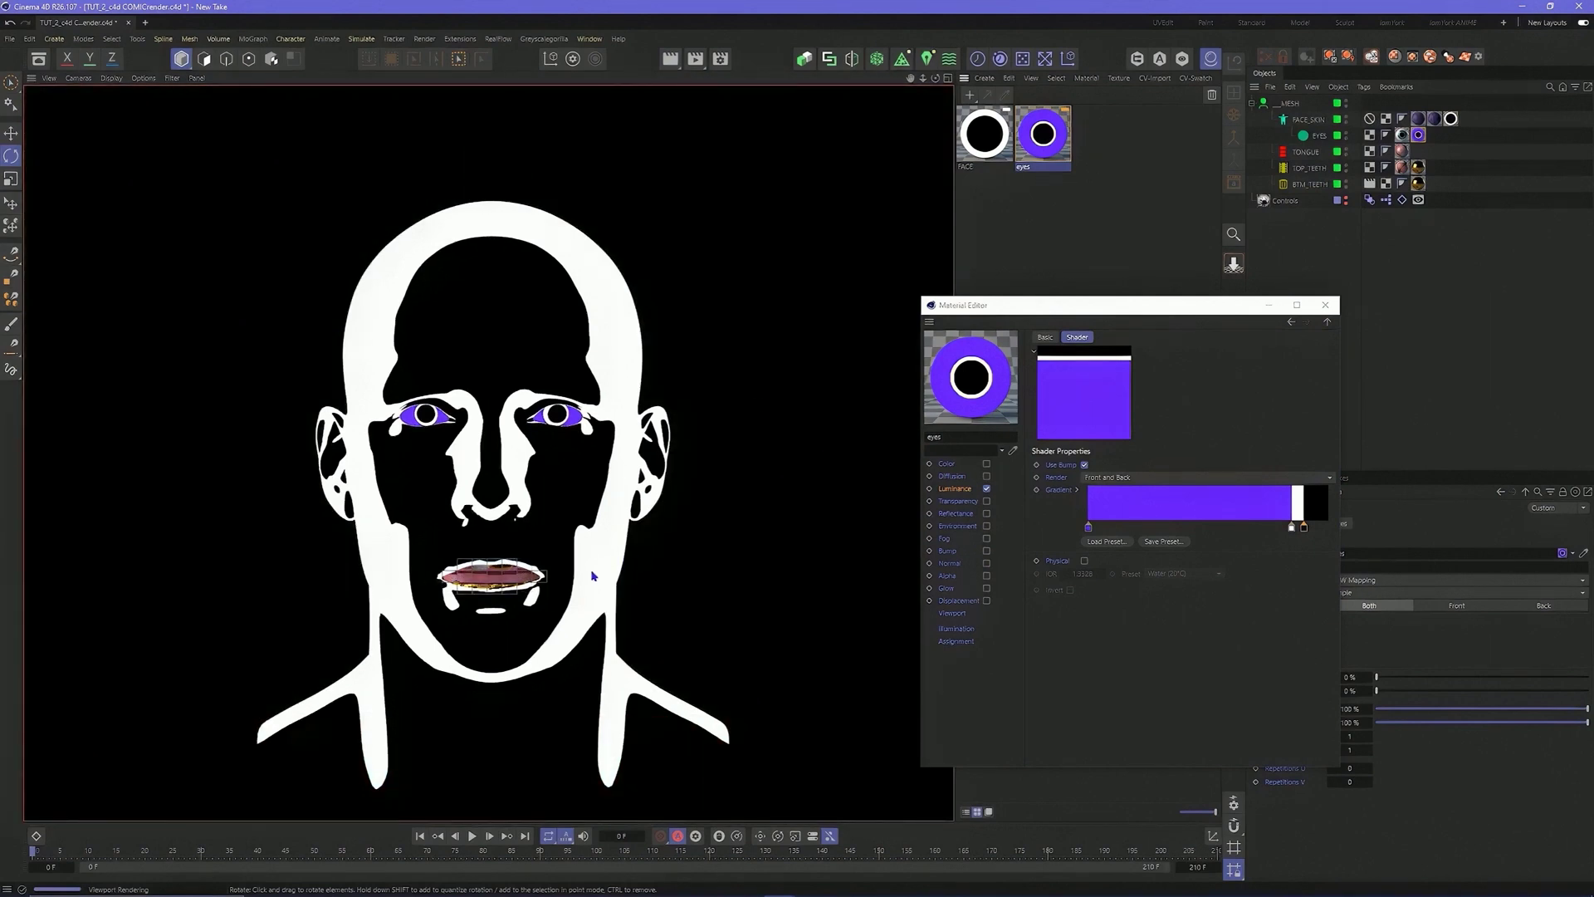
click(1013, 242)
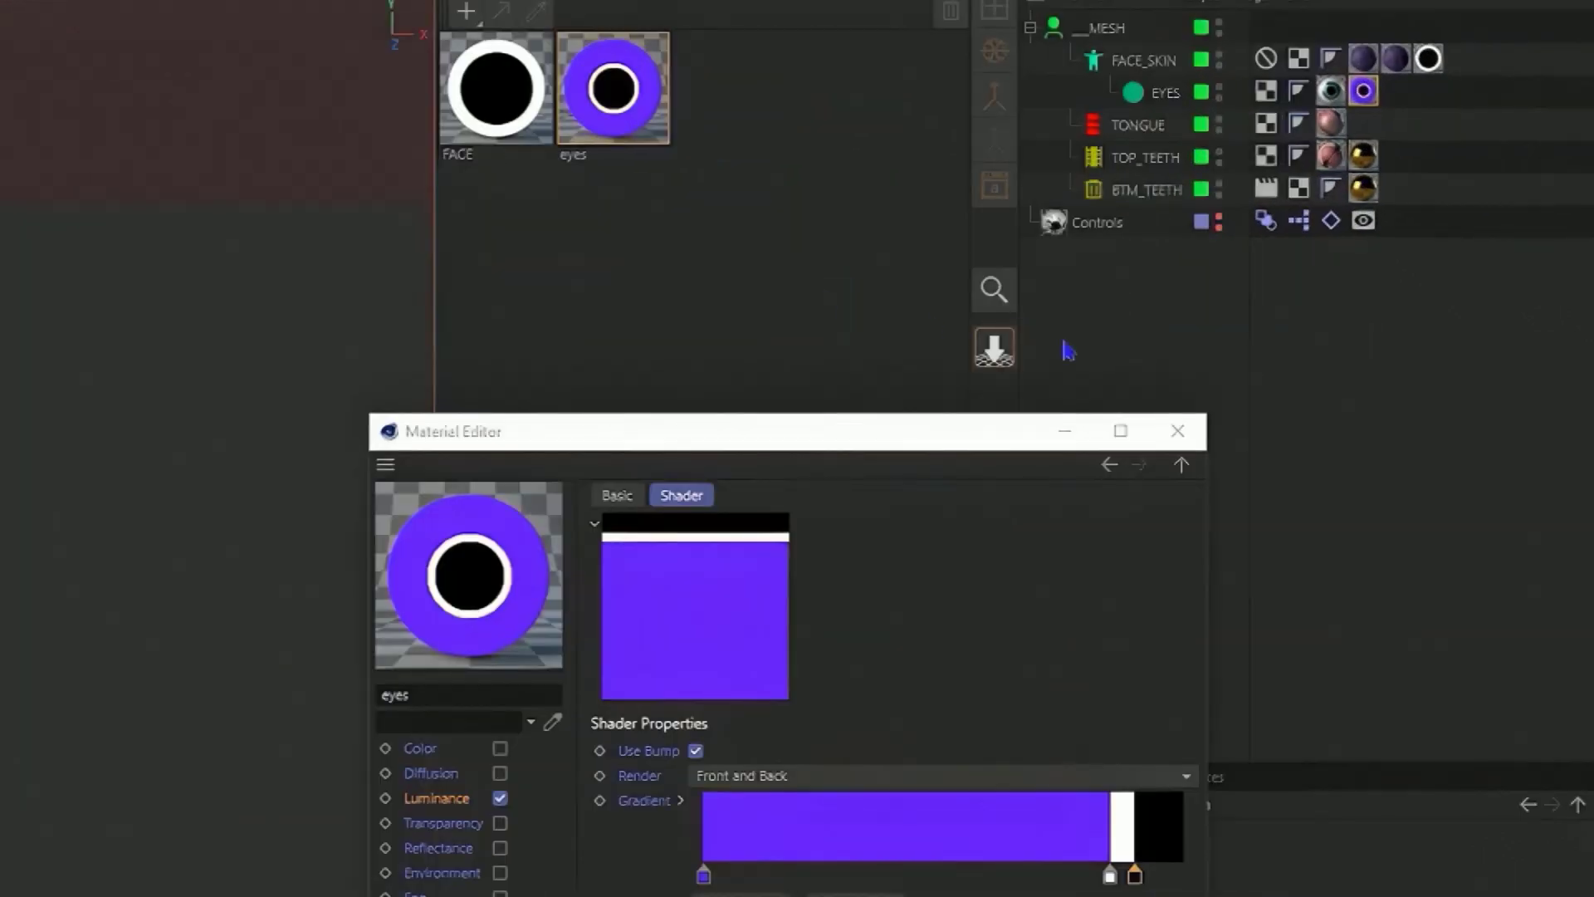
click(1178, 431)
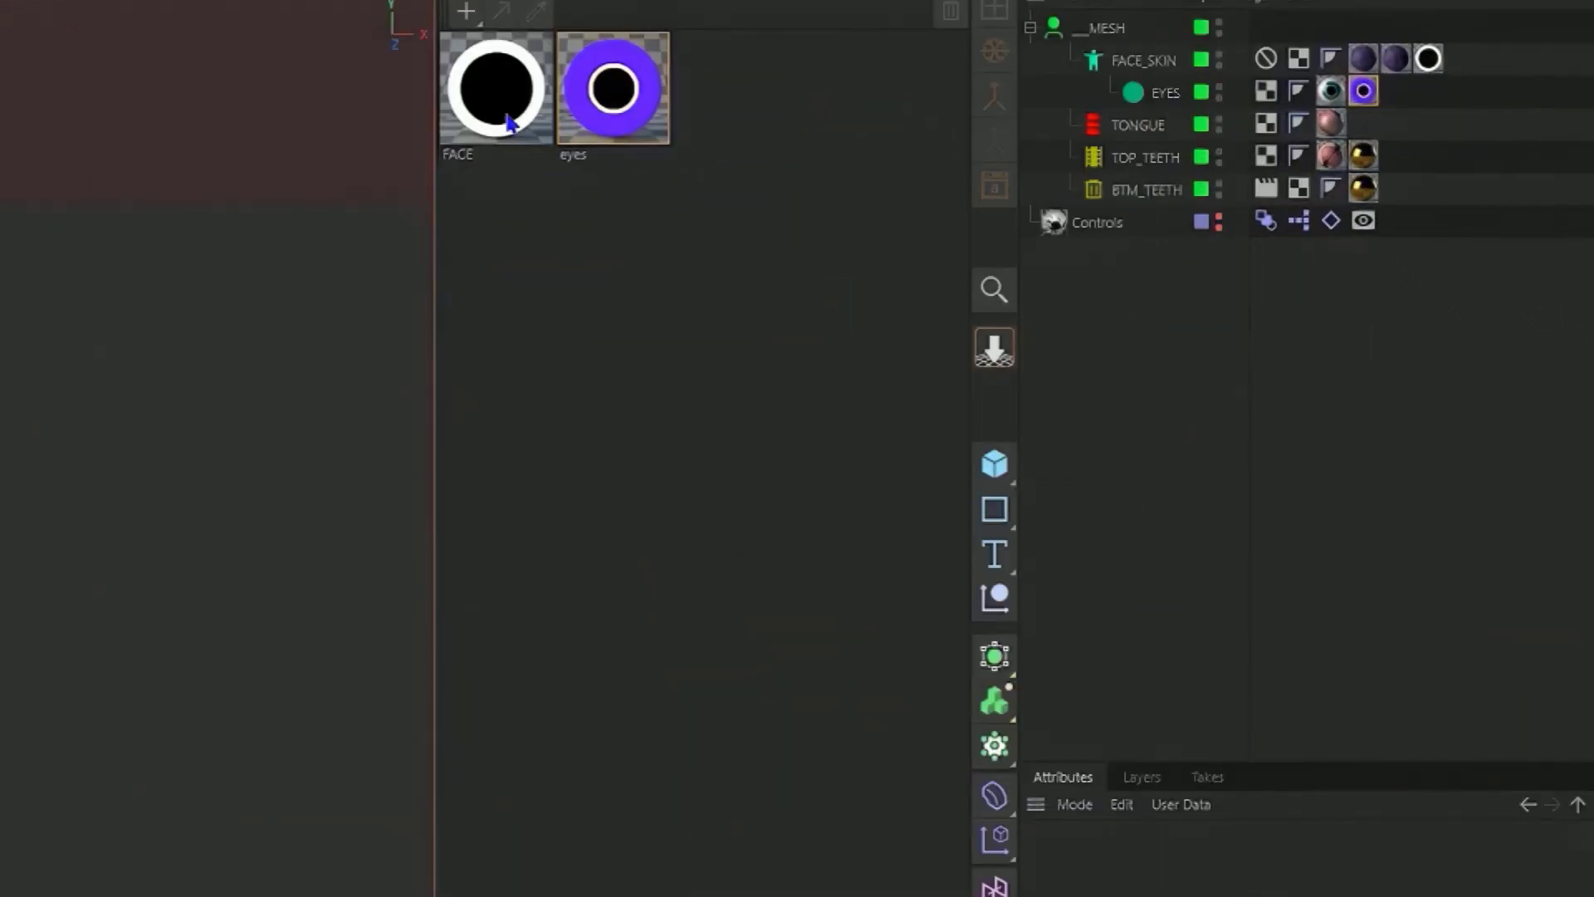
Step: Duplicate the FACE material again and rename the copy tongue
ctrl+drag(508, 123, 676, 125)
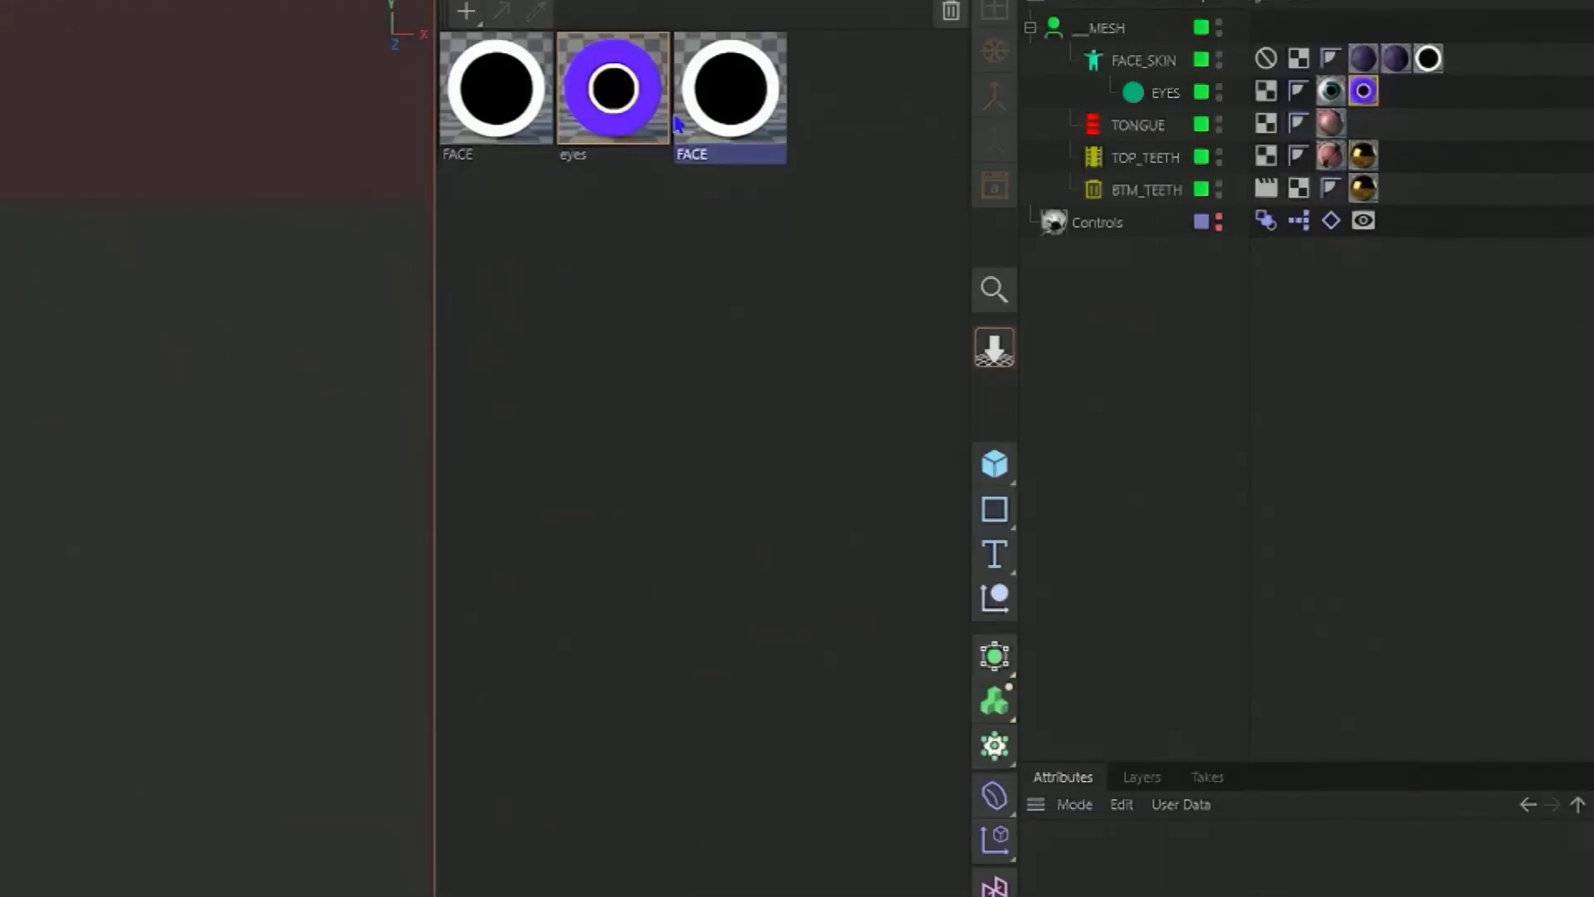
double_click(710, 122)
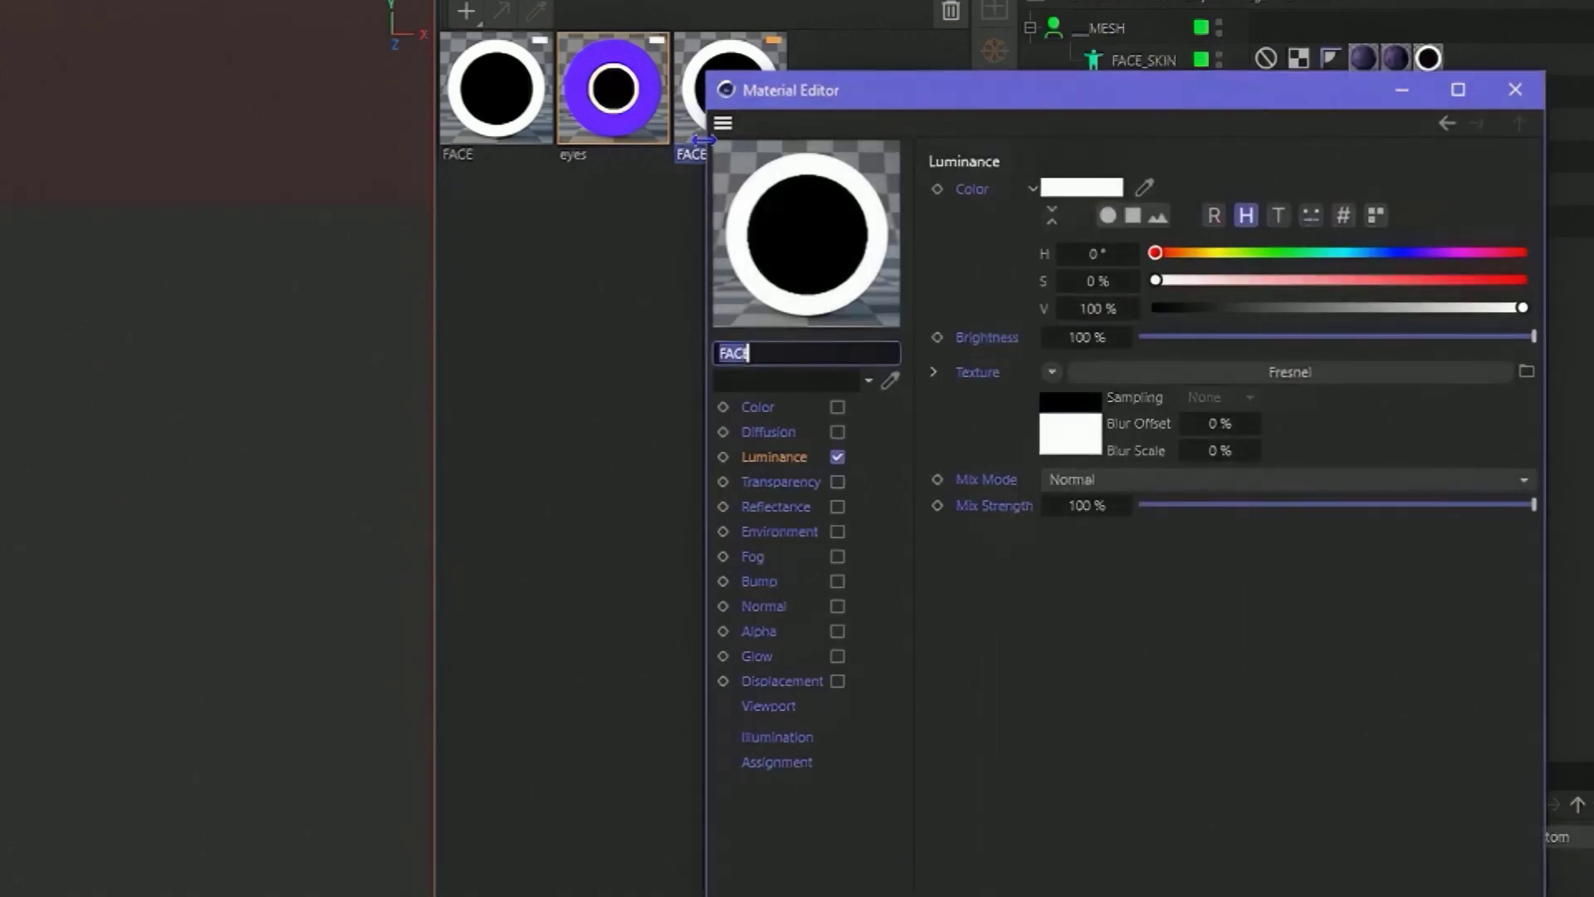
text(tongue)
click(793, 457)
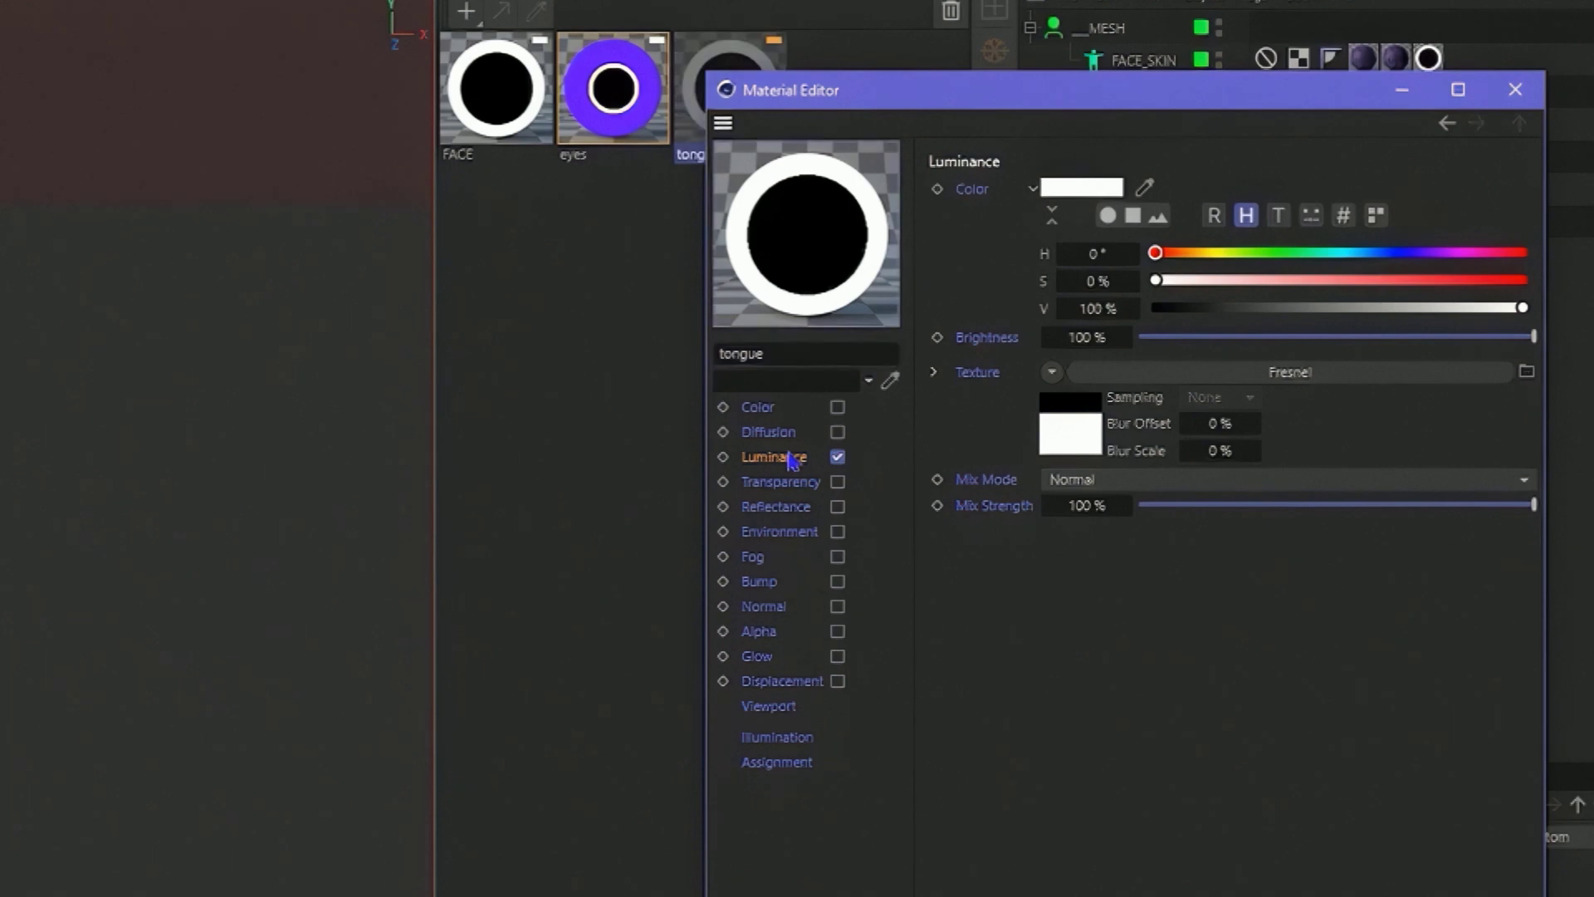
Step: Open the tongue material's Fresnel shader and change the gradient's first knot from white to black
click(1077, 440)
double_click(1043, 532)
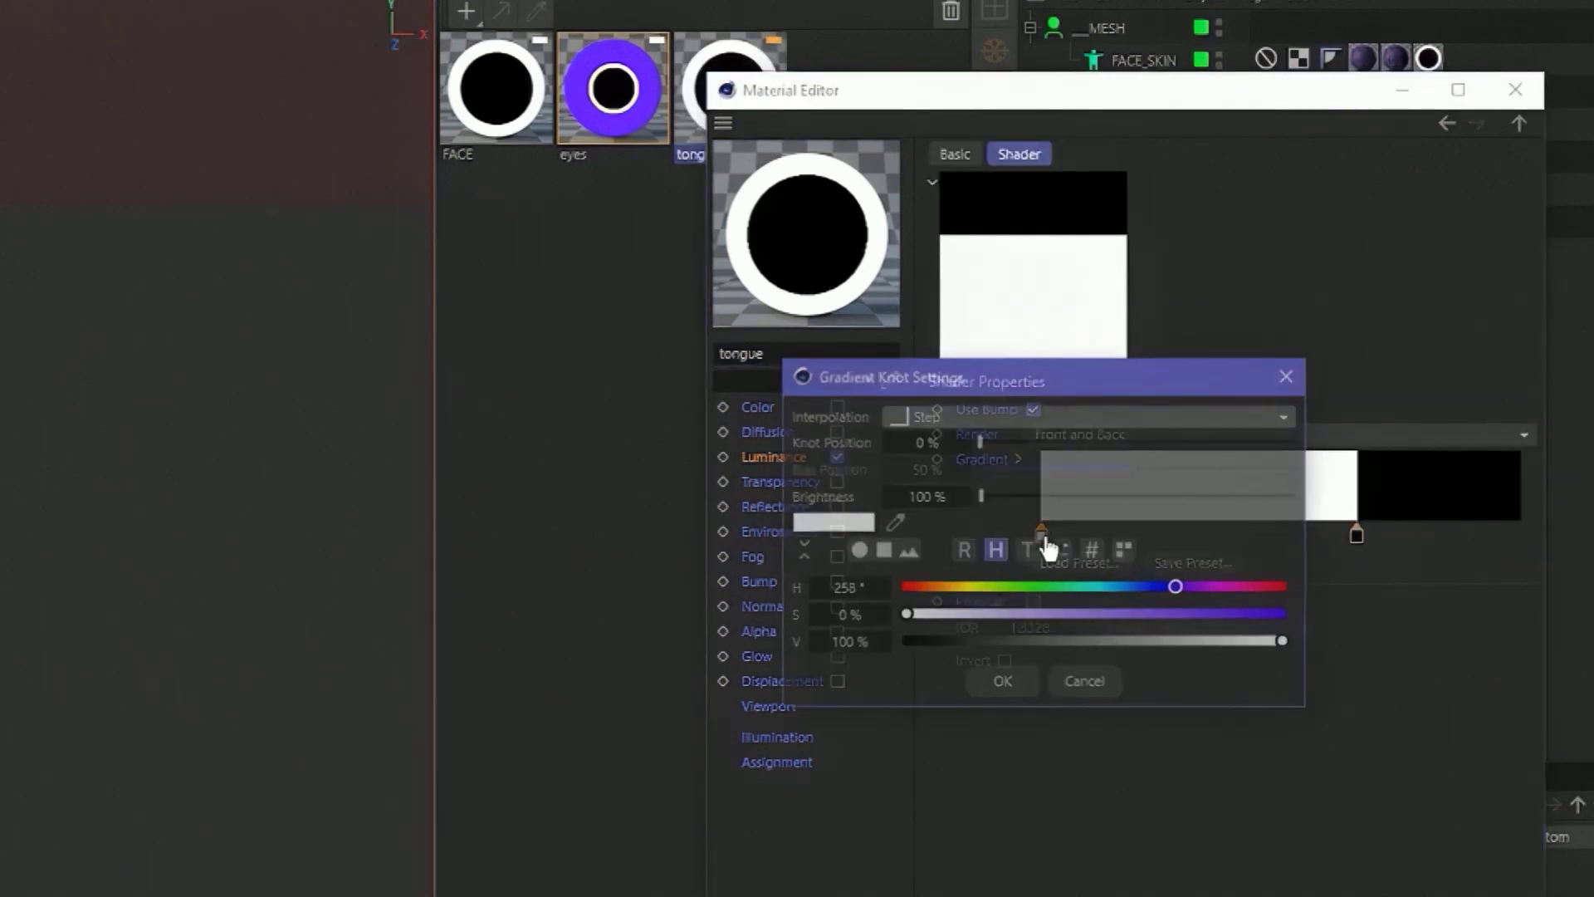
drag(996, 643, 904, 643)
click(1002, 684)
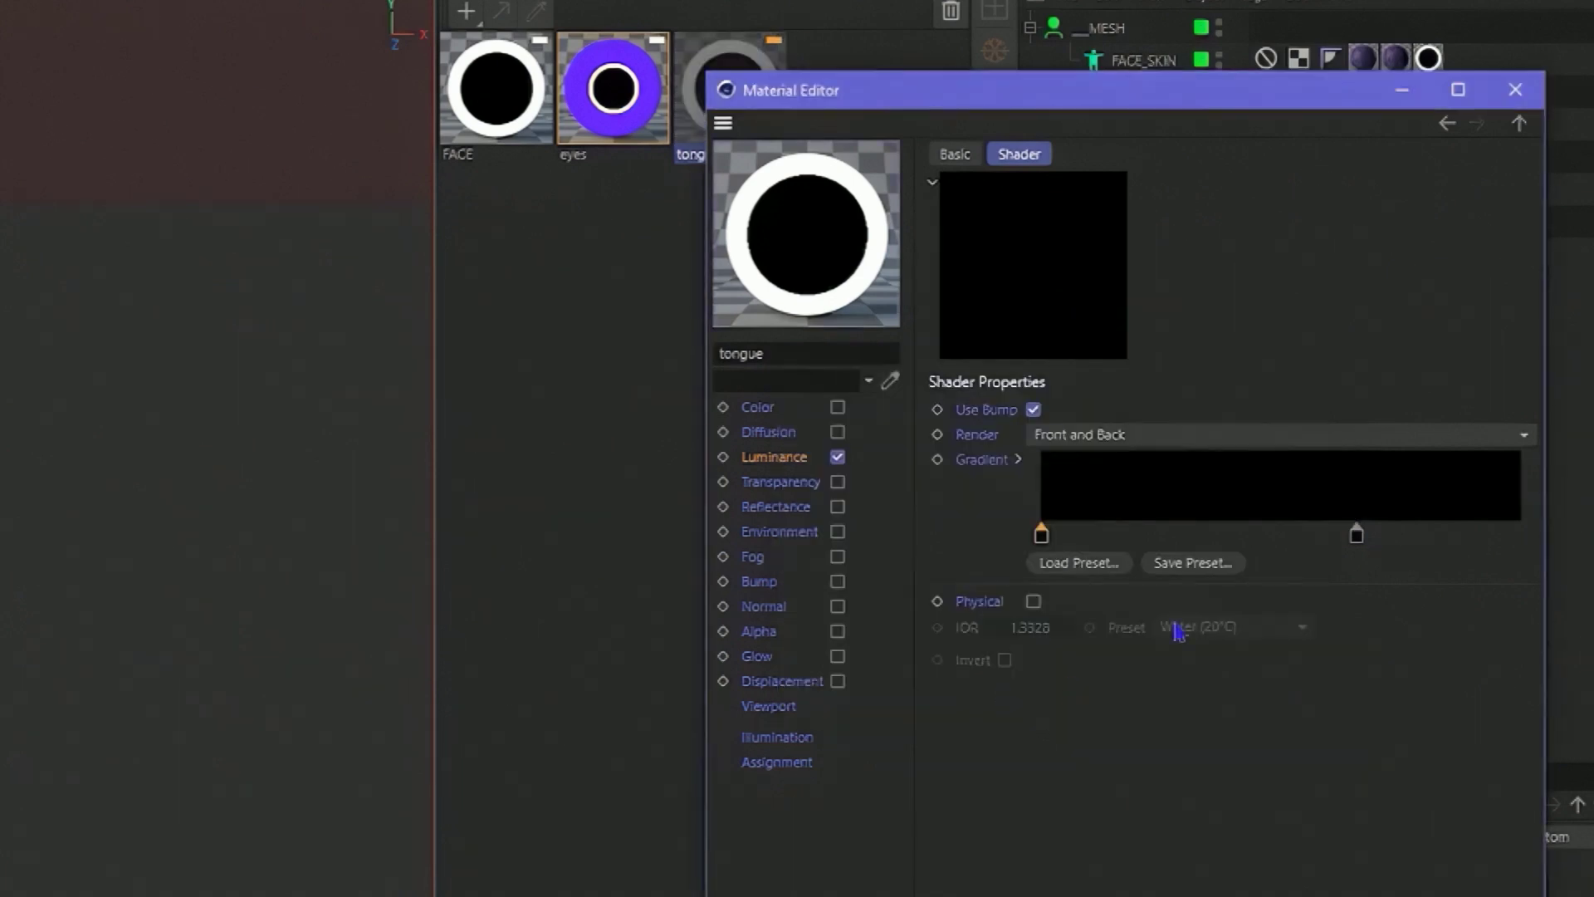
Step: Colour the tongue gradient's second knot orange with hue 36°, saturation 87% and value 100%, and set its position to 60%
double_click(1356, 534)
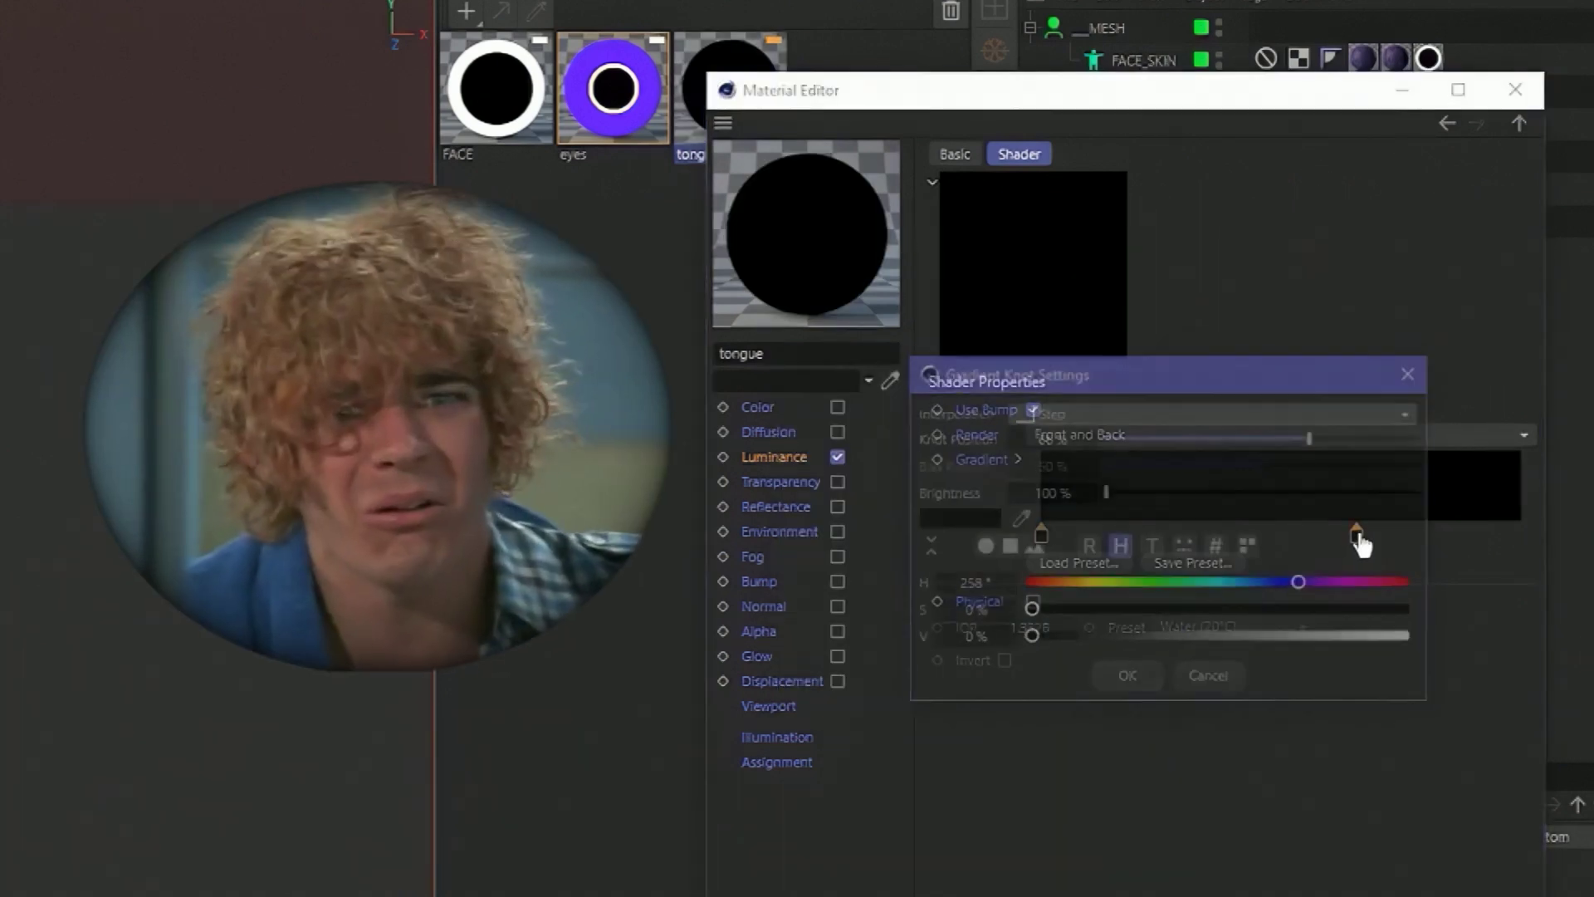
drag(1302, 584, 1424, 624)
drag(1272, 641, 1494, 656)
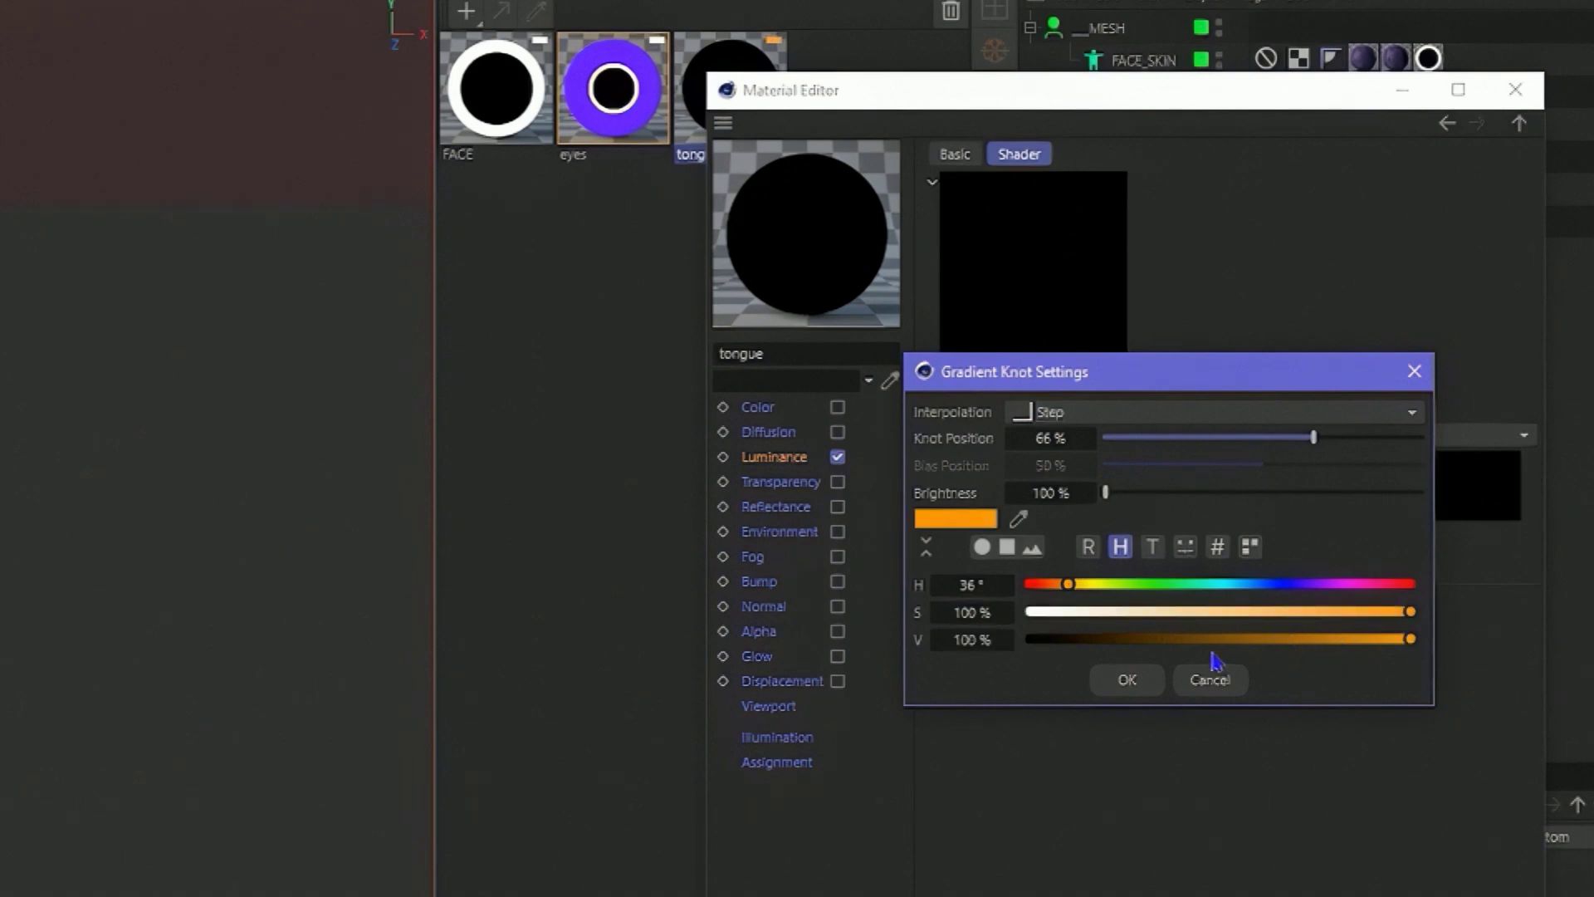
click(1360, 618)
drag(1031, 439, 1065, 469)
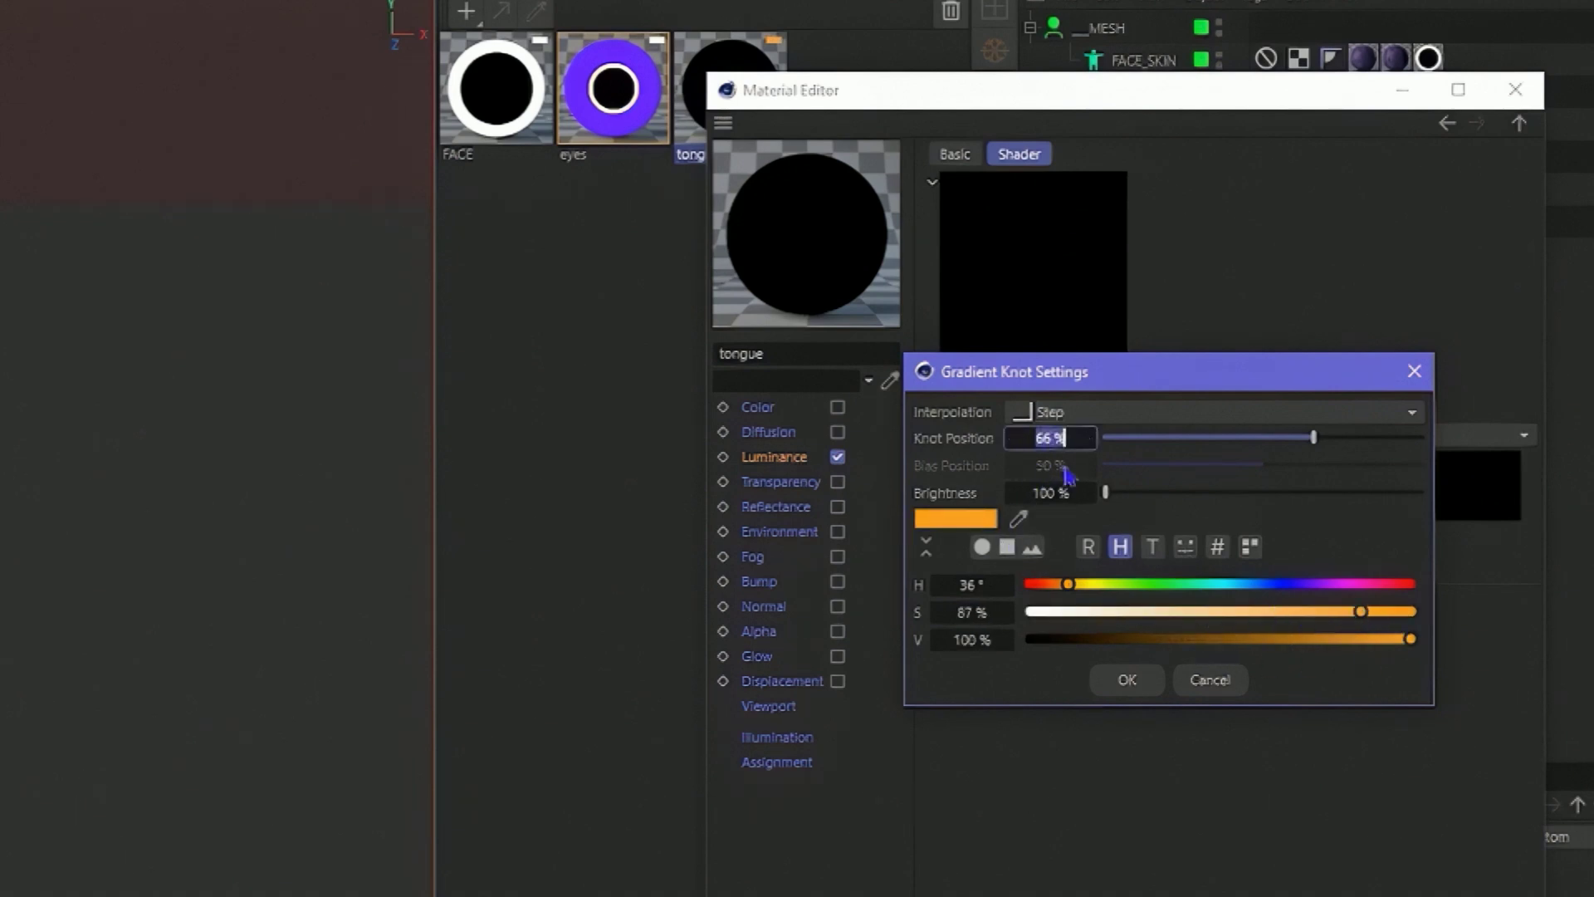
text(60)
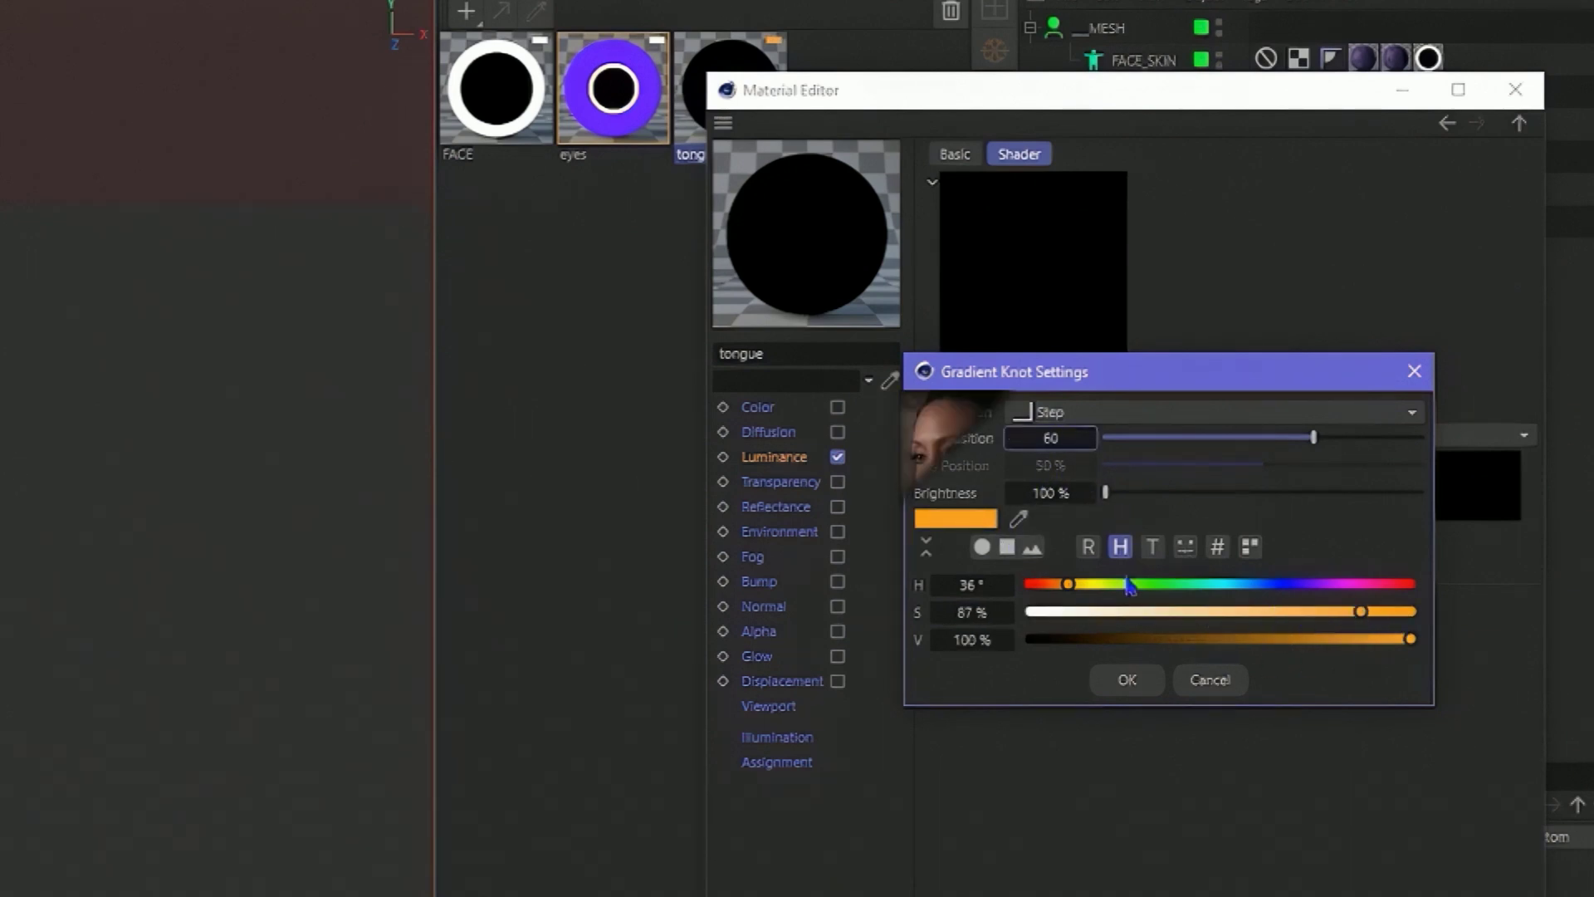
click(1127, 679)
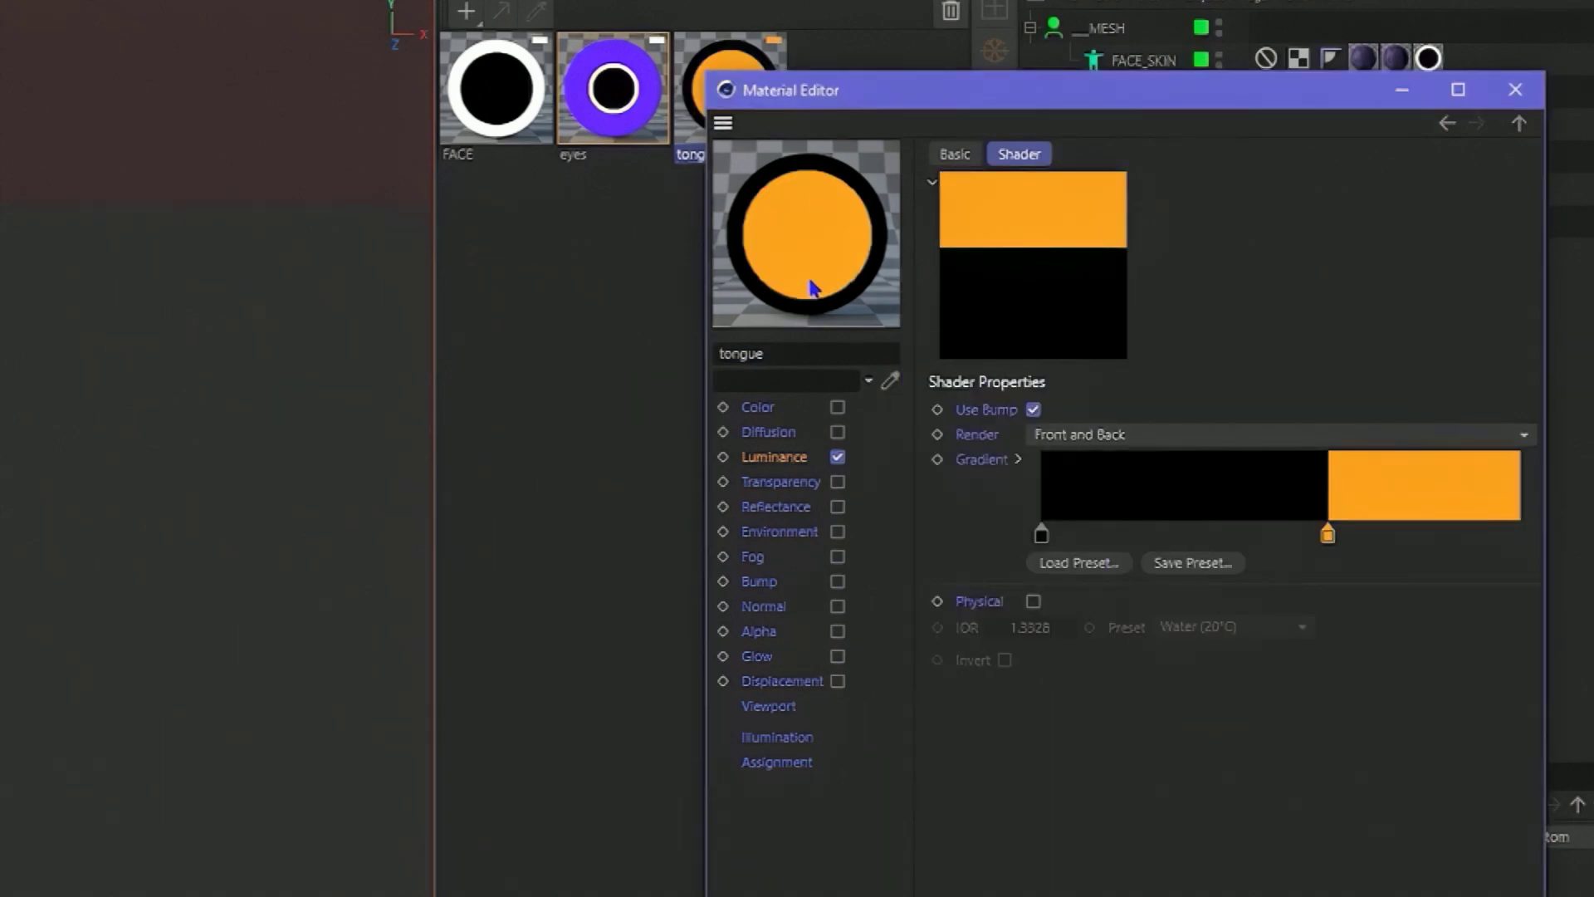
Step: Apply the tongue material to the TONGUE object and check it by scrubbing the animation and rendering a viewport preview
drag(1091, 100, 812, 552)
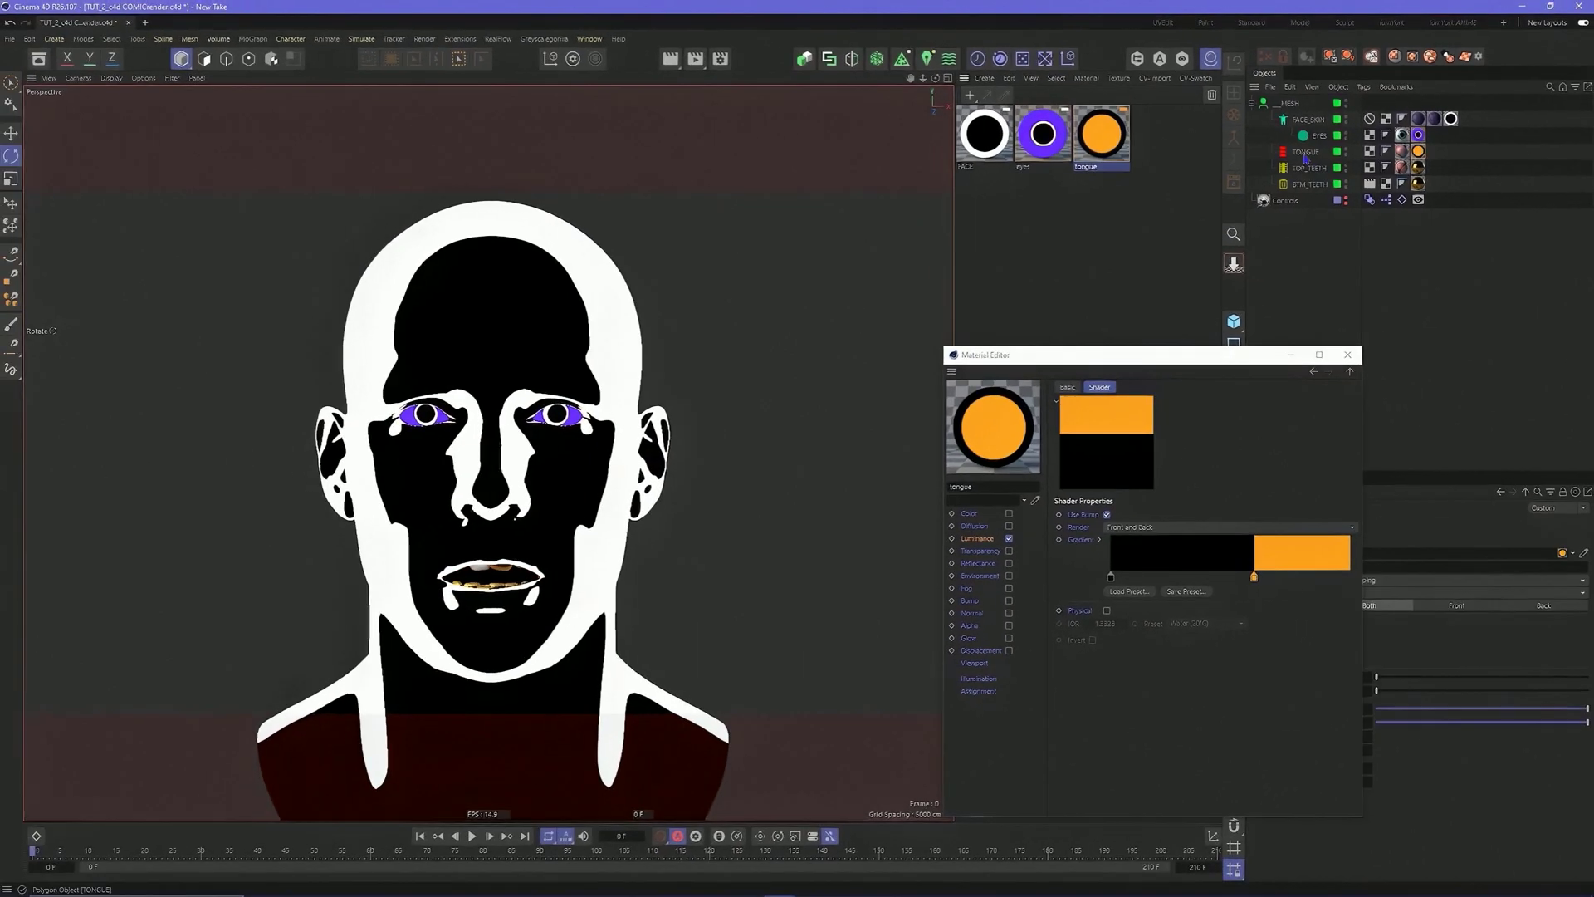
drag(360, 854, 544, 854)
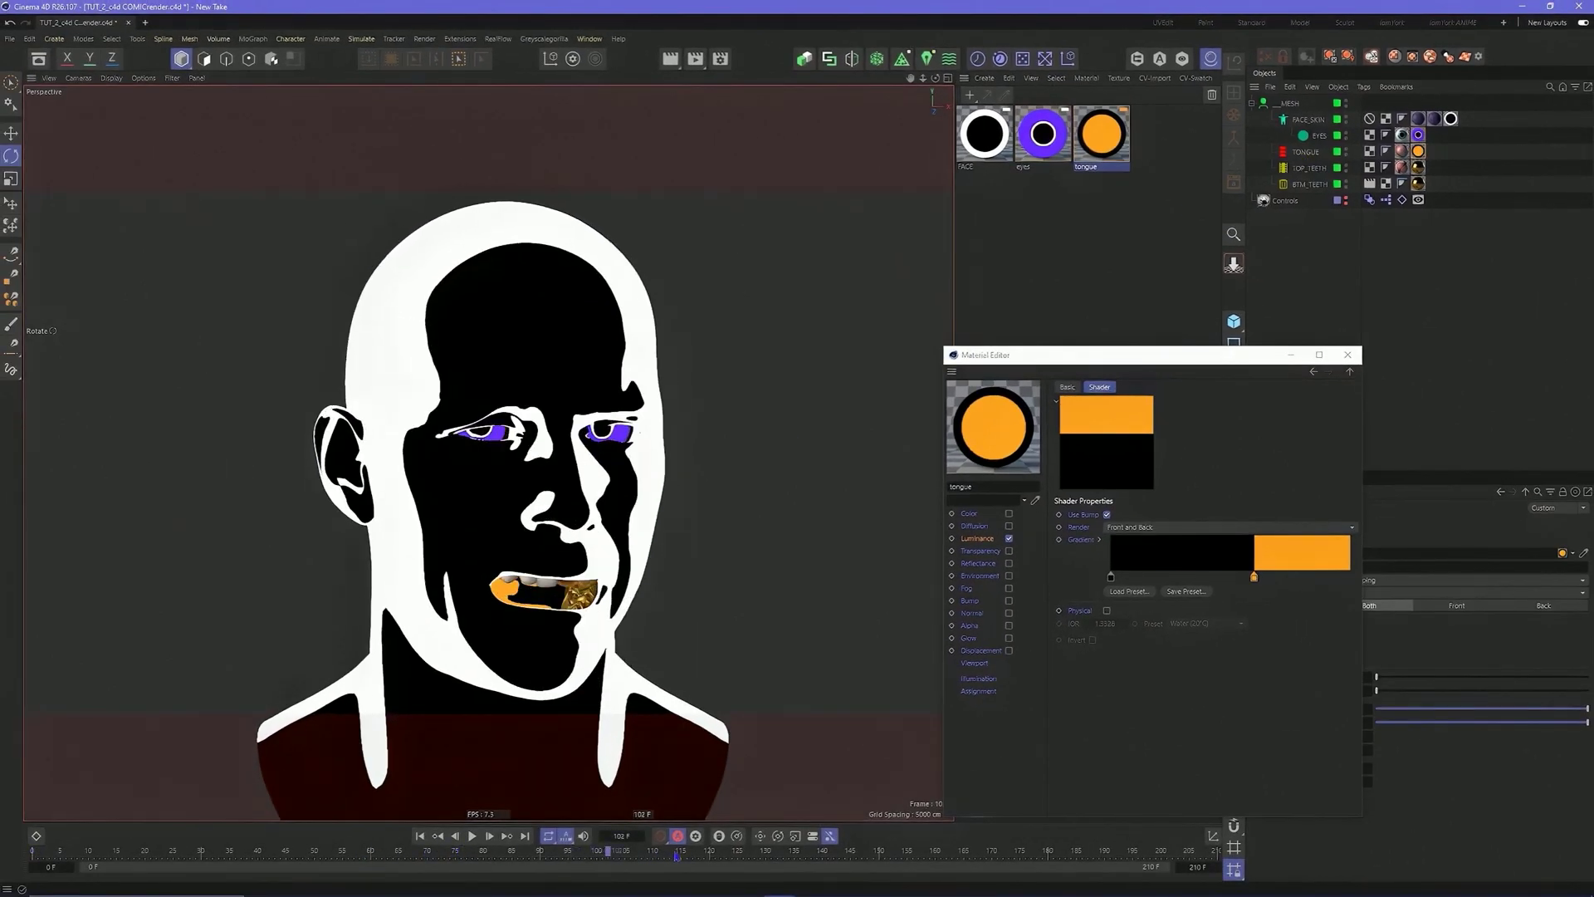
drag(677, 855, 523, 853)
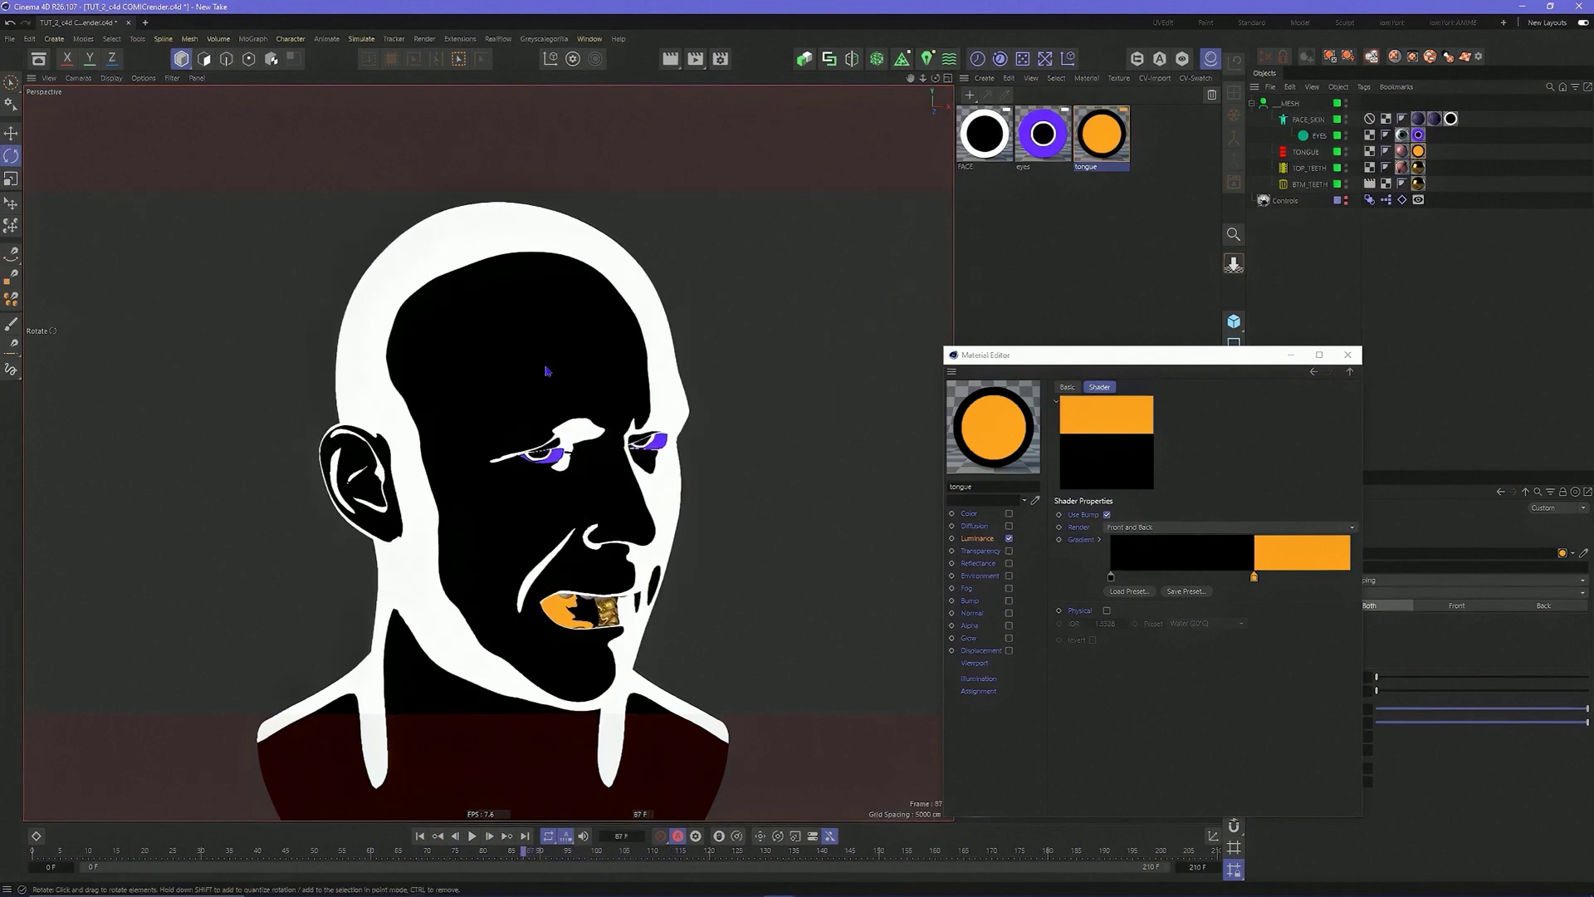
click(669, 65)
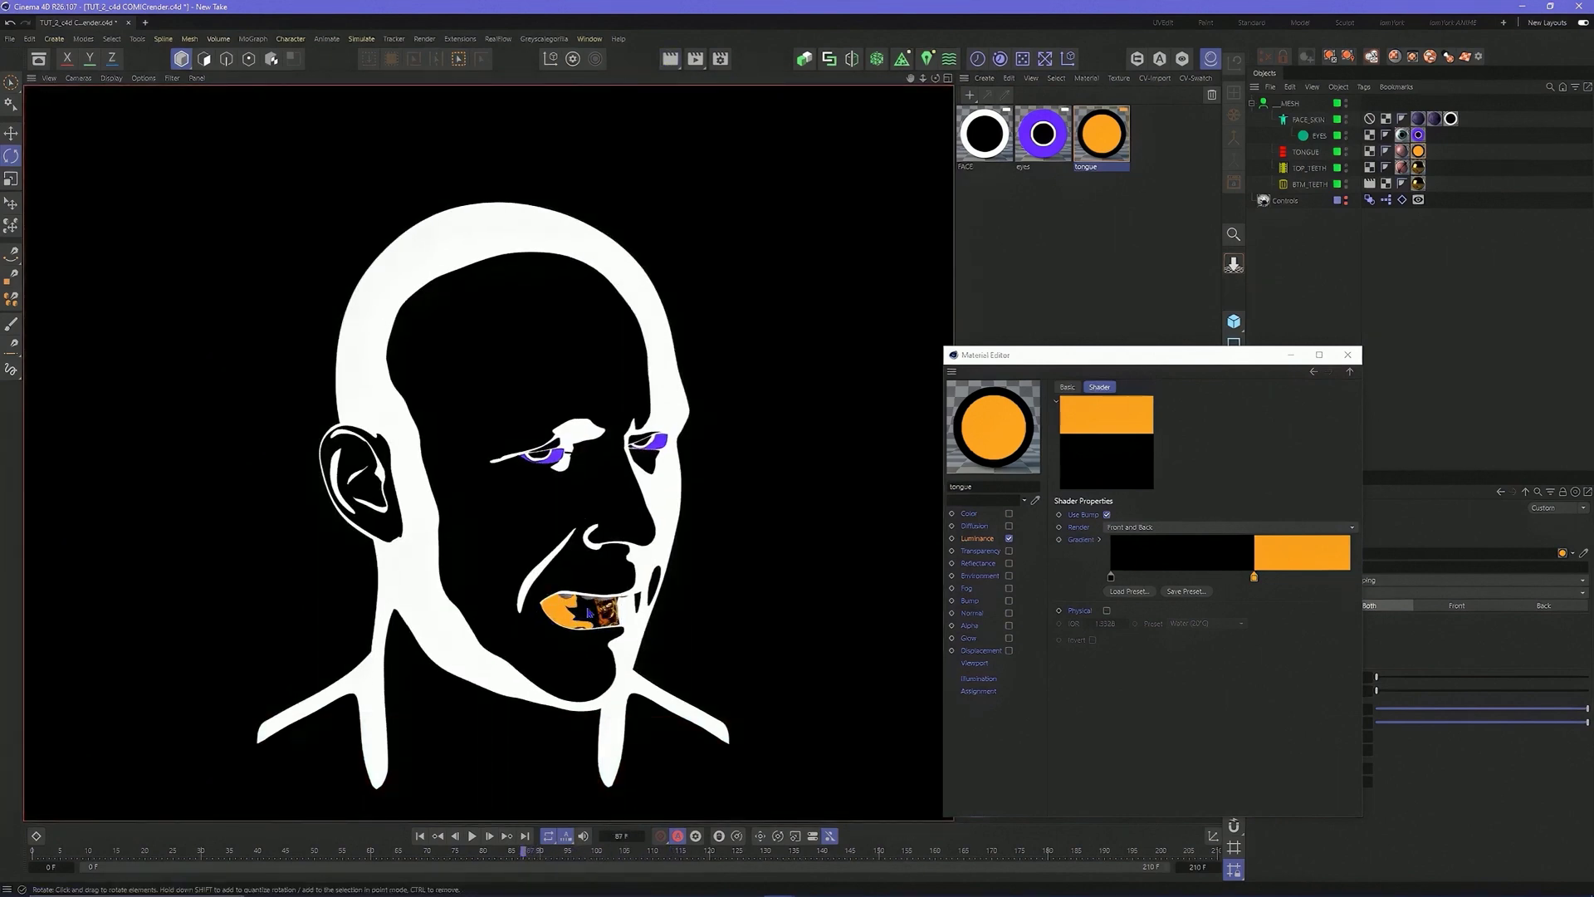
click(1086, 253)
click(1348, 354)
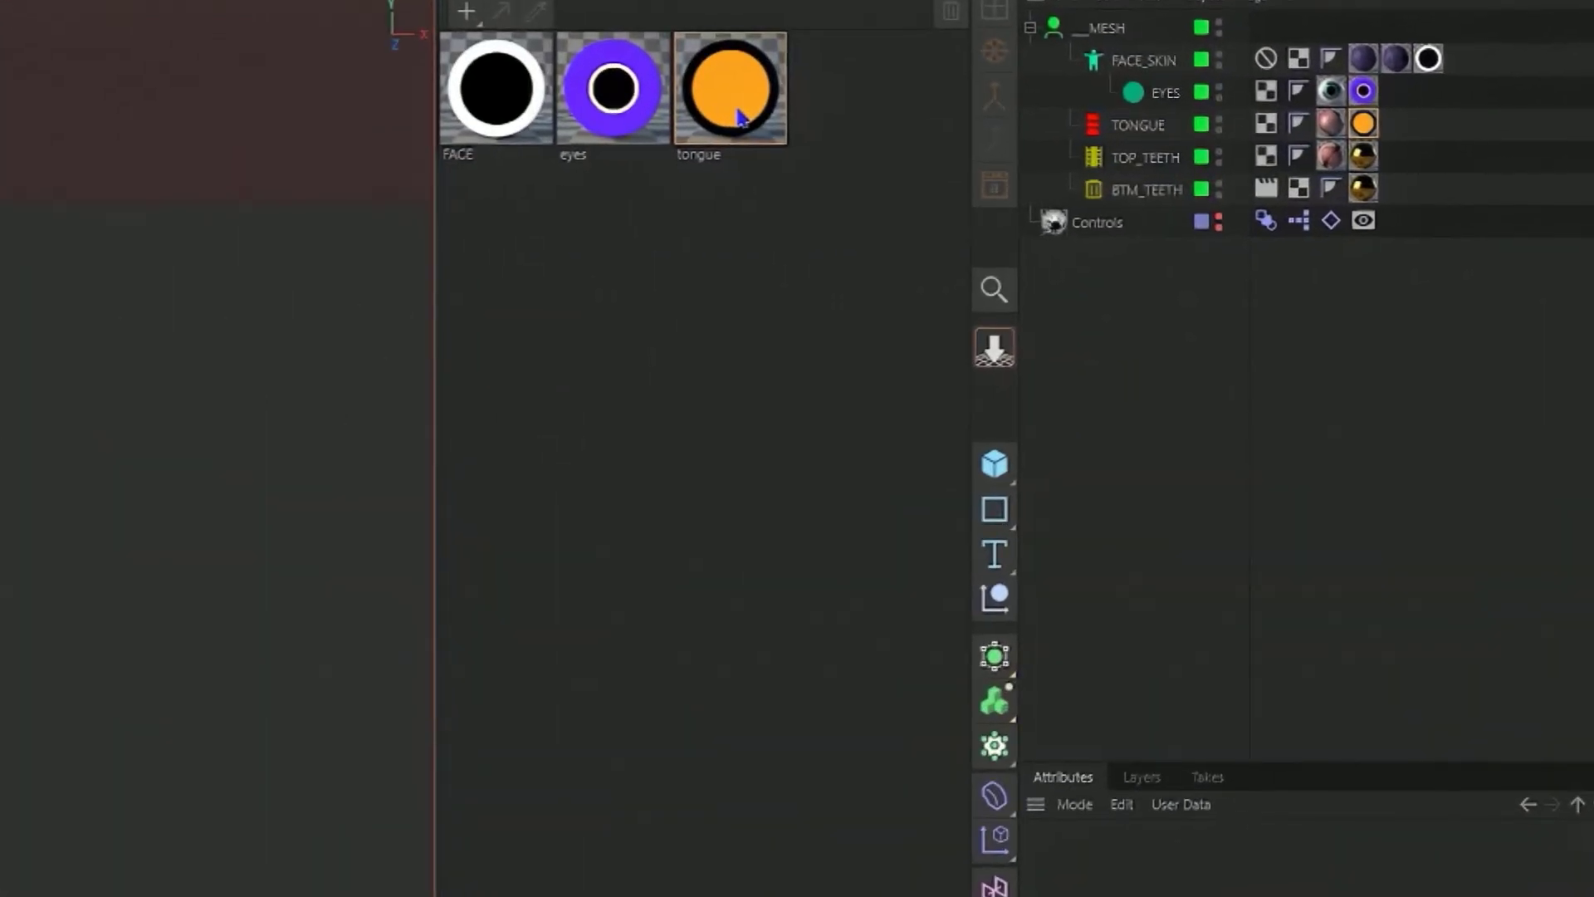
Step: Duplicate the tongue material and rename the copy teeth
ctrl+drag(993, 143, 1040, 149)
double_click(834, 115)
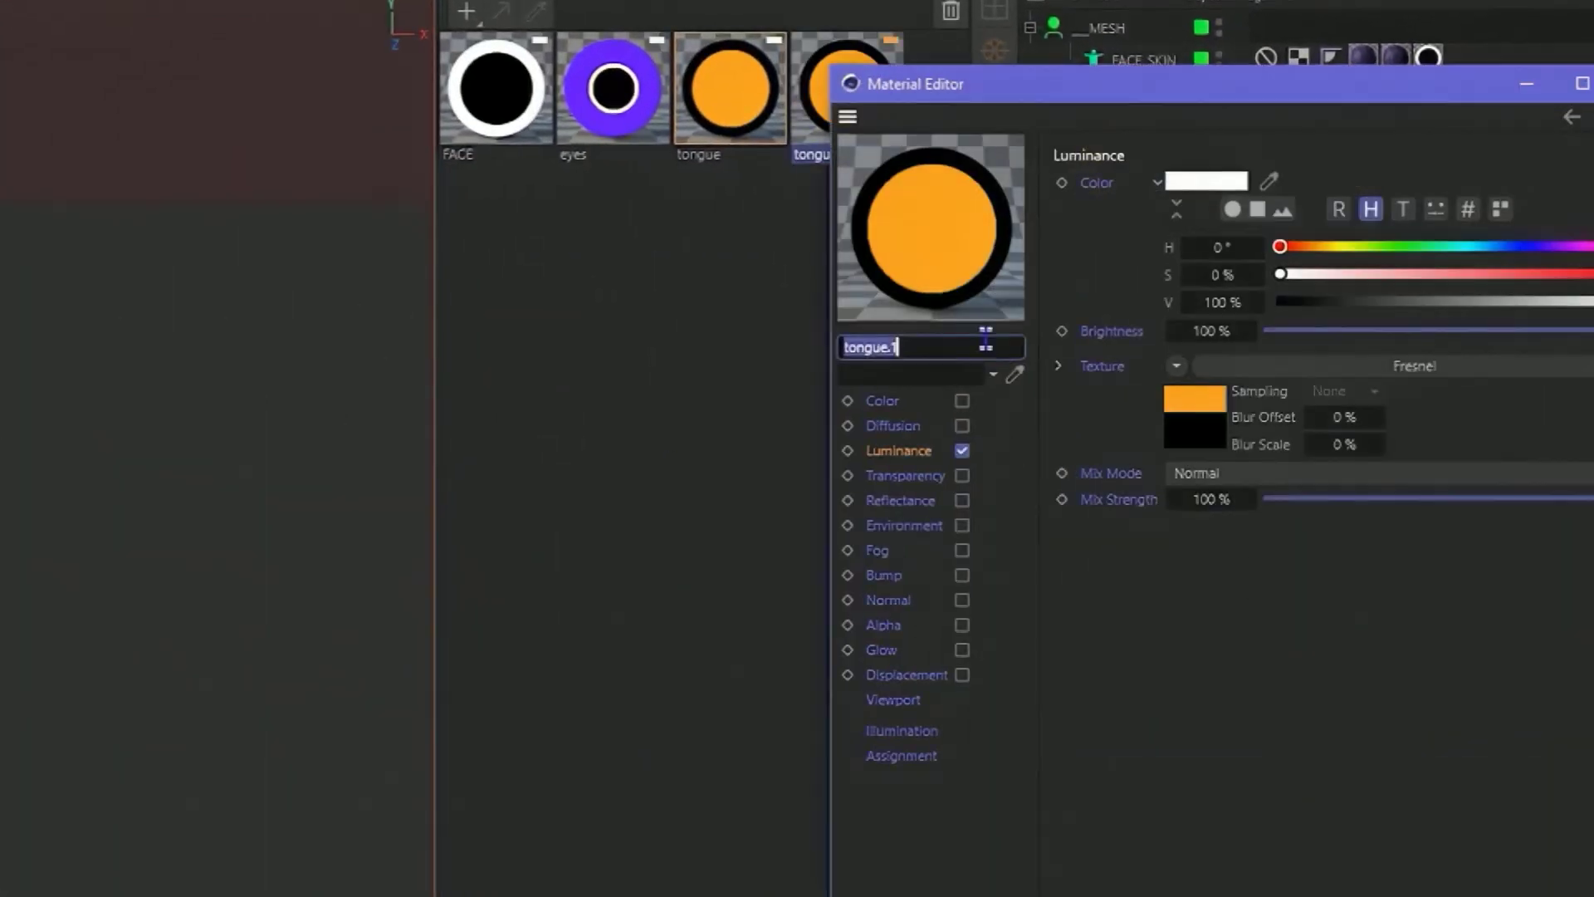
text(teeth)
Step: Recolour the orange knot of the teeth material's Fresnel gradient yellow with hue 56° and set its position to 66%
click(1188, 419)
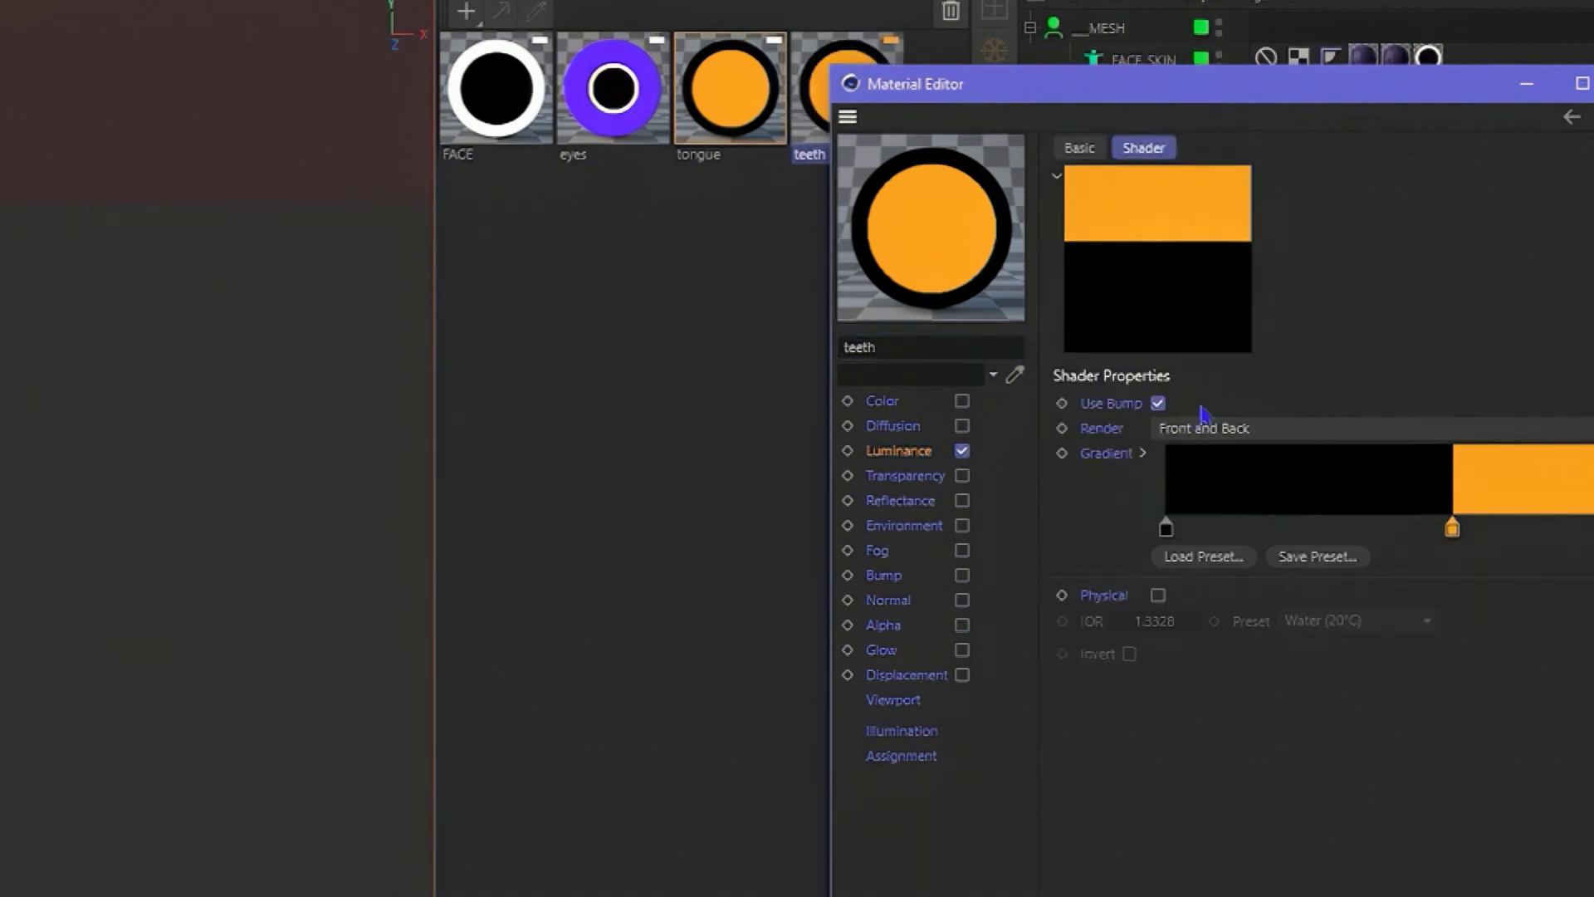
drag(1333, 104, 1096, 189)
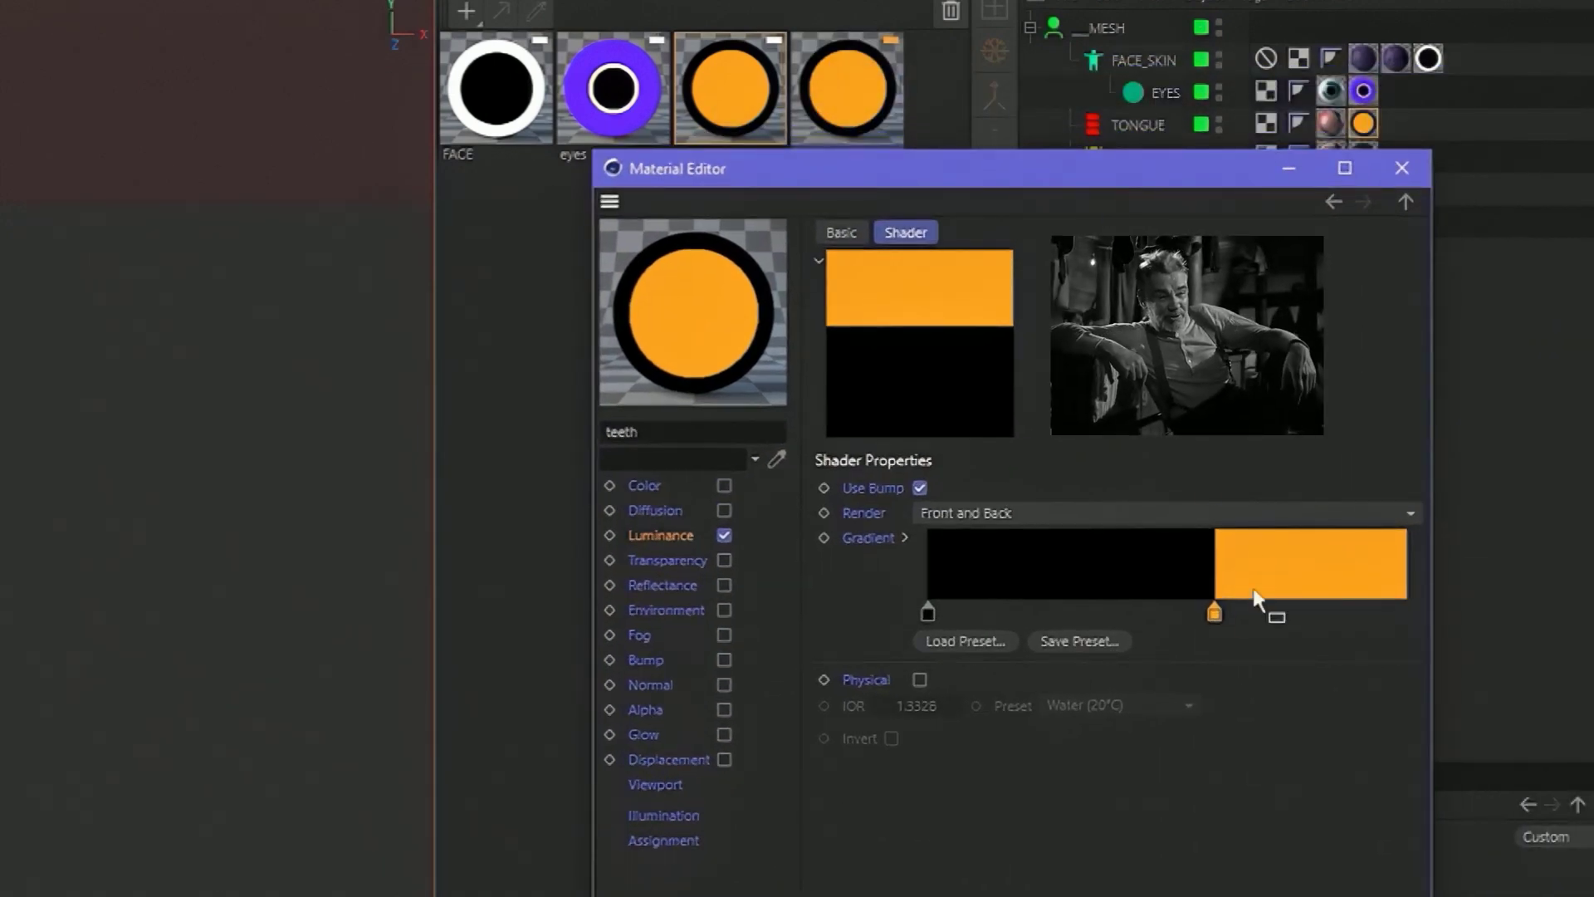
double_click(1214, 614)
click(1090, 667)
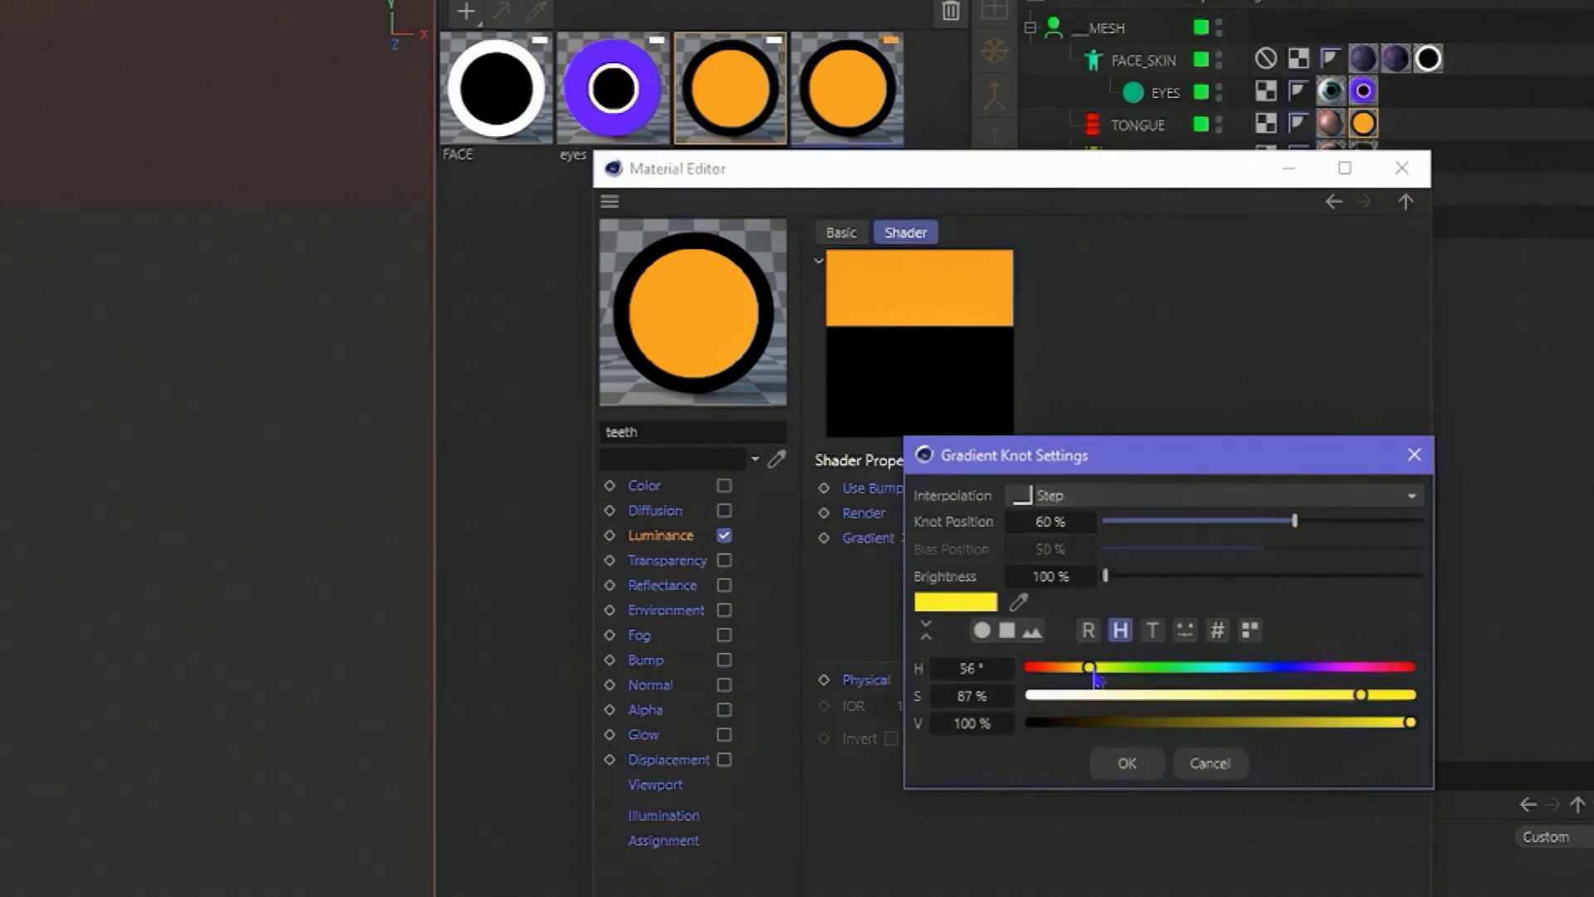
click(1043, 523)
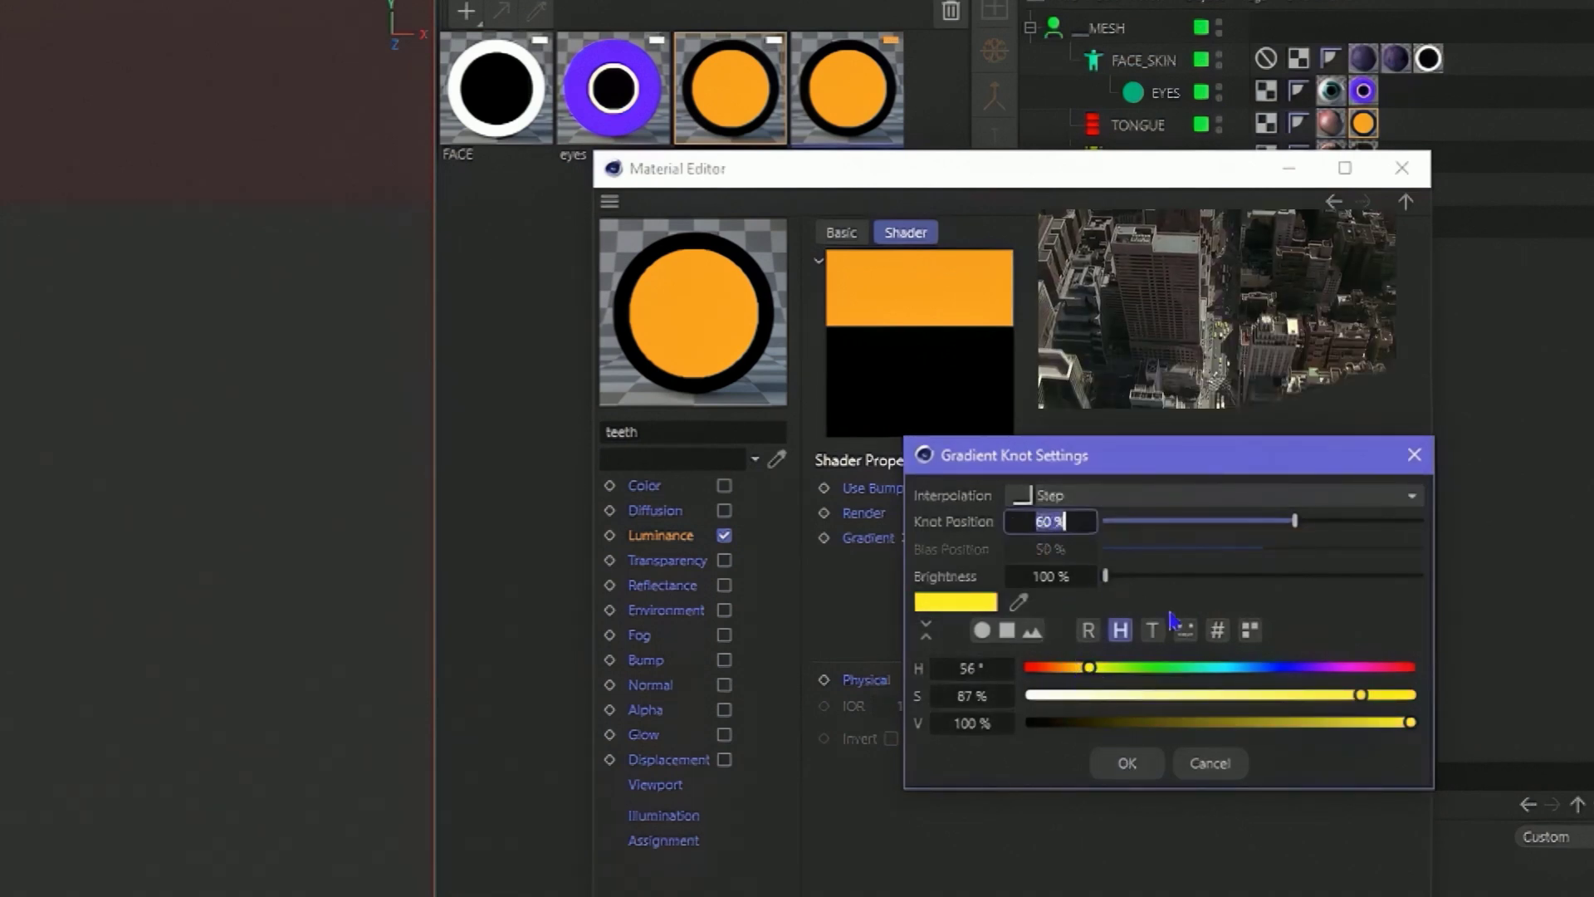
text(66)
key(Return)
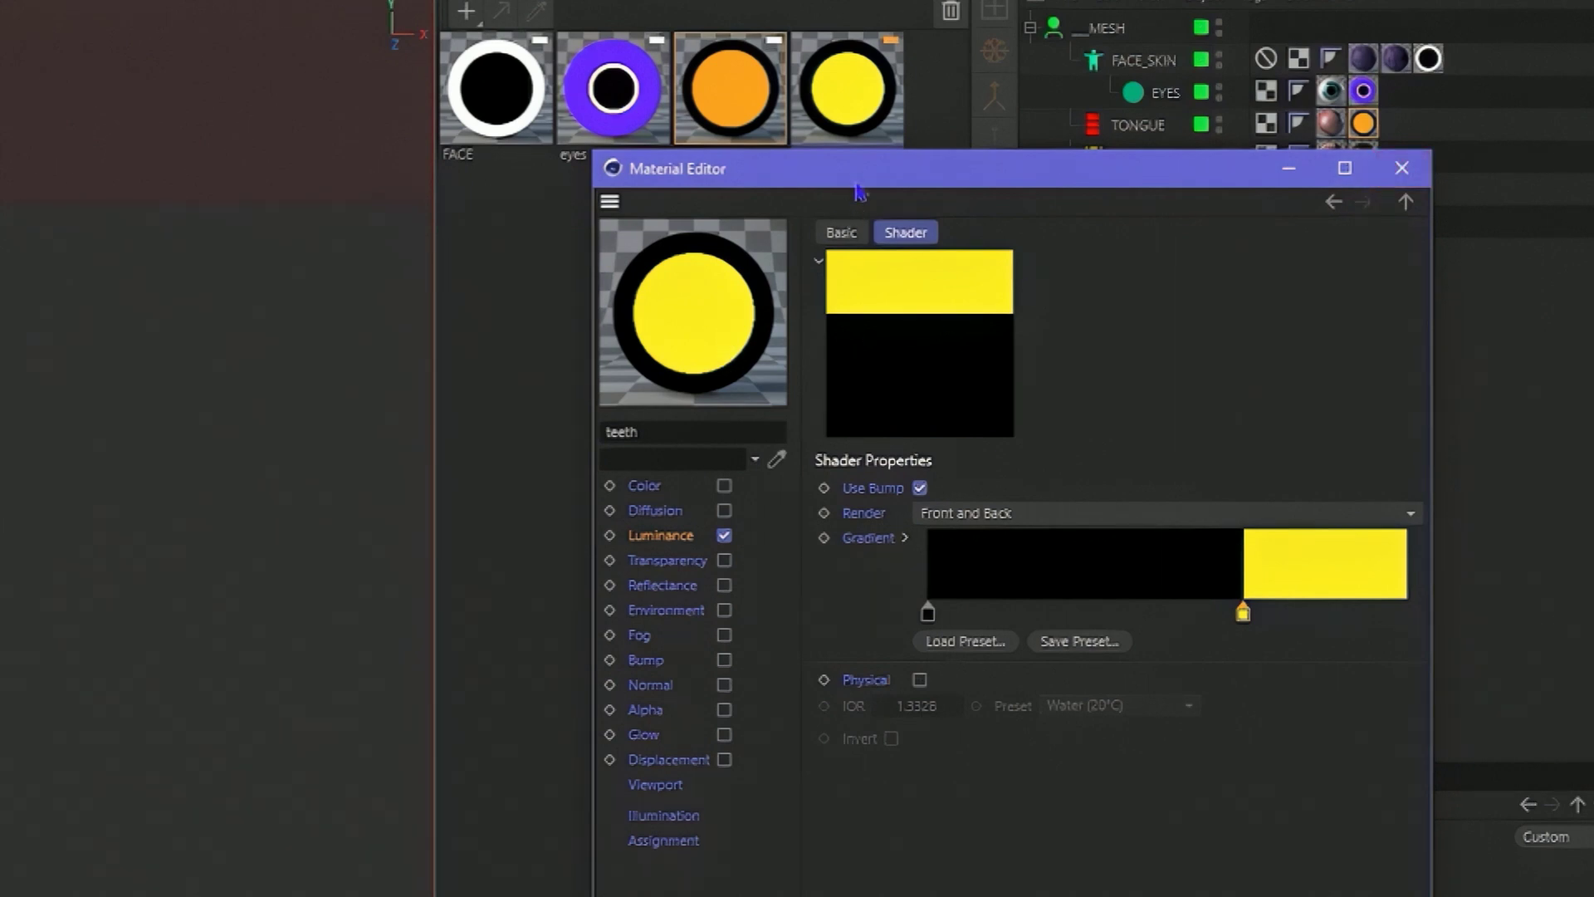
Step: Apply the teeth material to the TOP_TEETH and BTM_TEETH objects
drag(859, 193, 469, 521)
drag(1151, 169, 1159, 157)
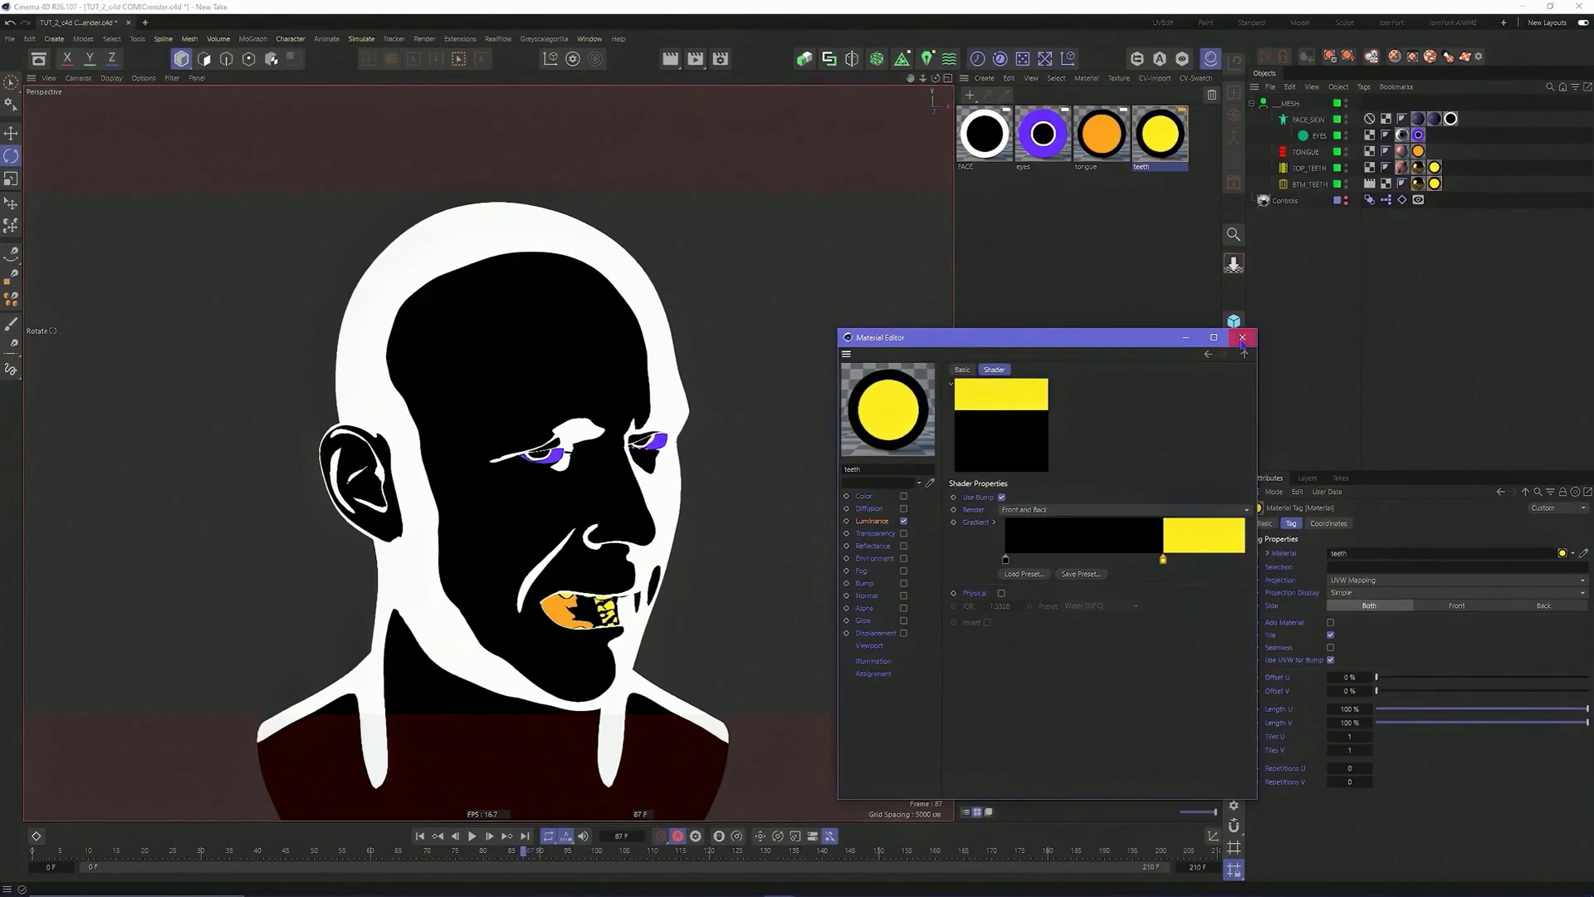
click(1242, 338)
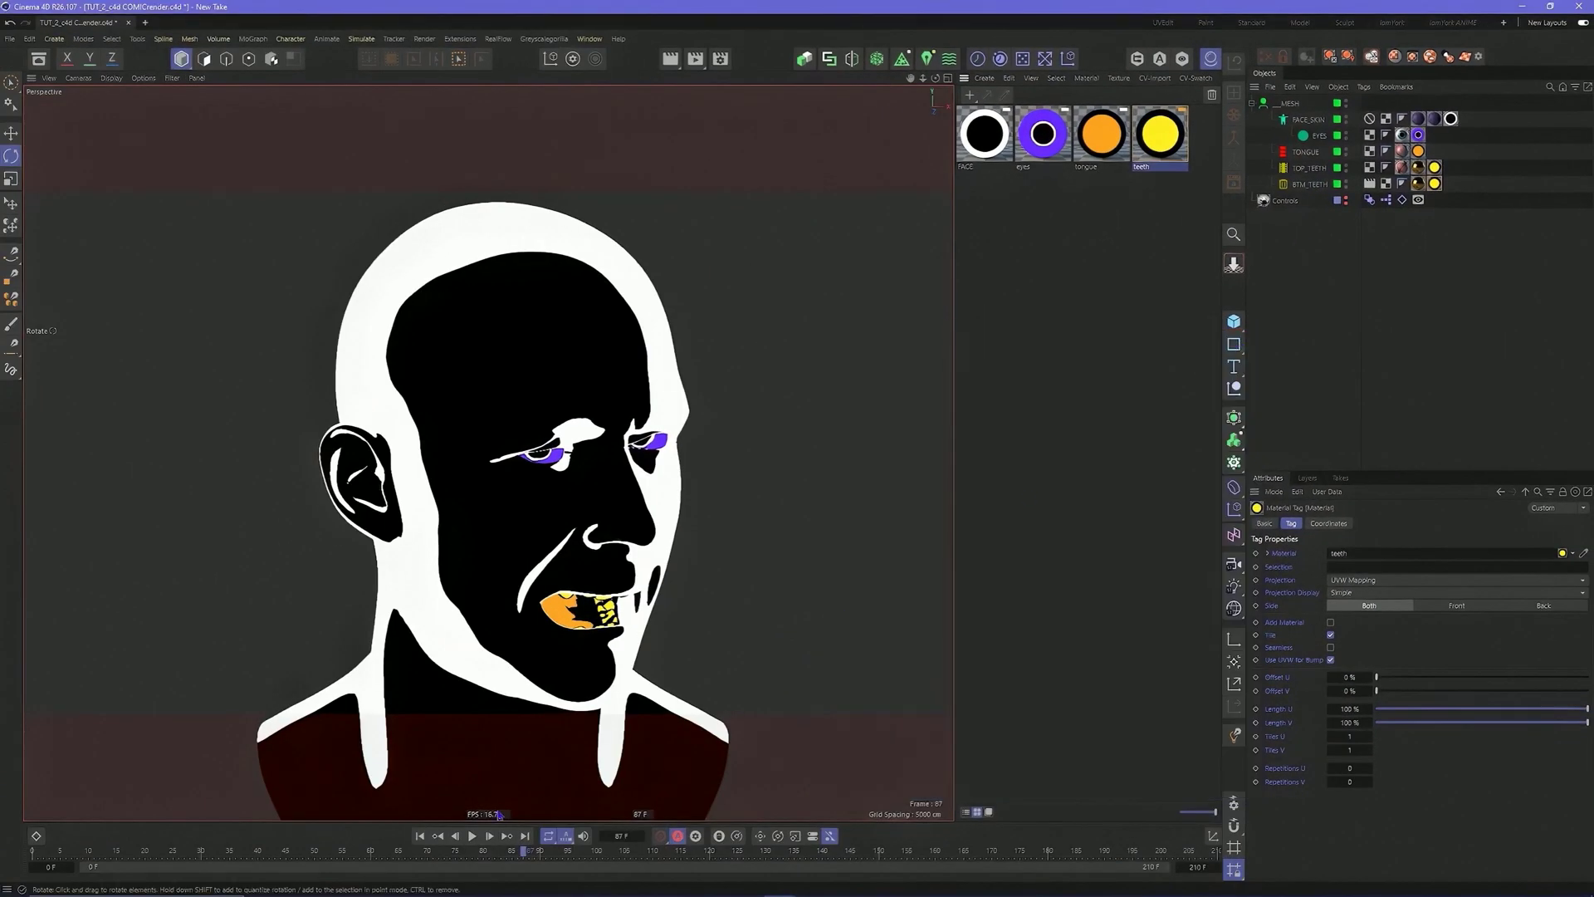
Step: Return the animation to frame 0 and raise the RAGE slider of the Controls object's Pose Morph tag to its maximum
drag(342, 852, 32, 851)
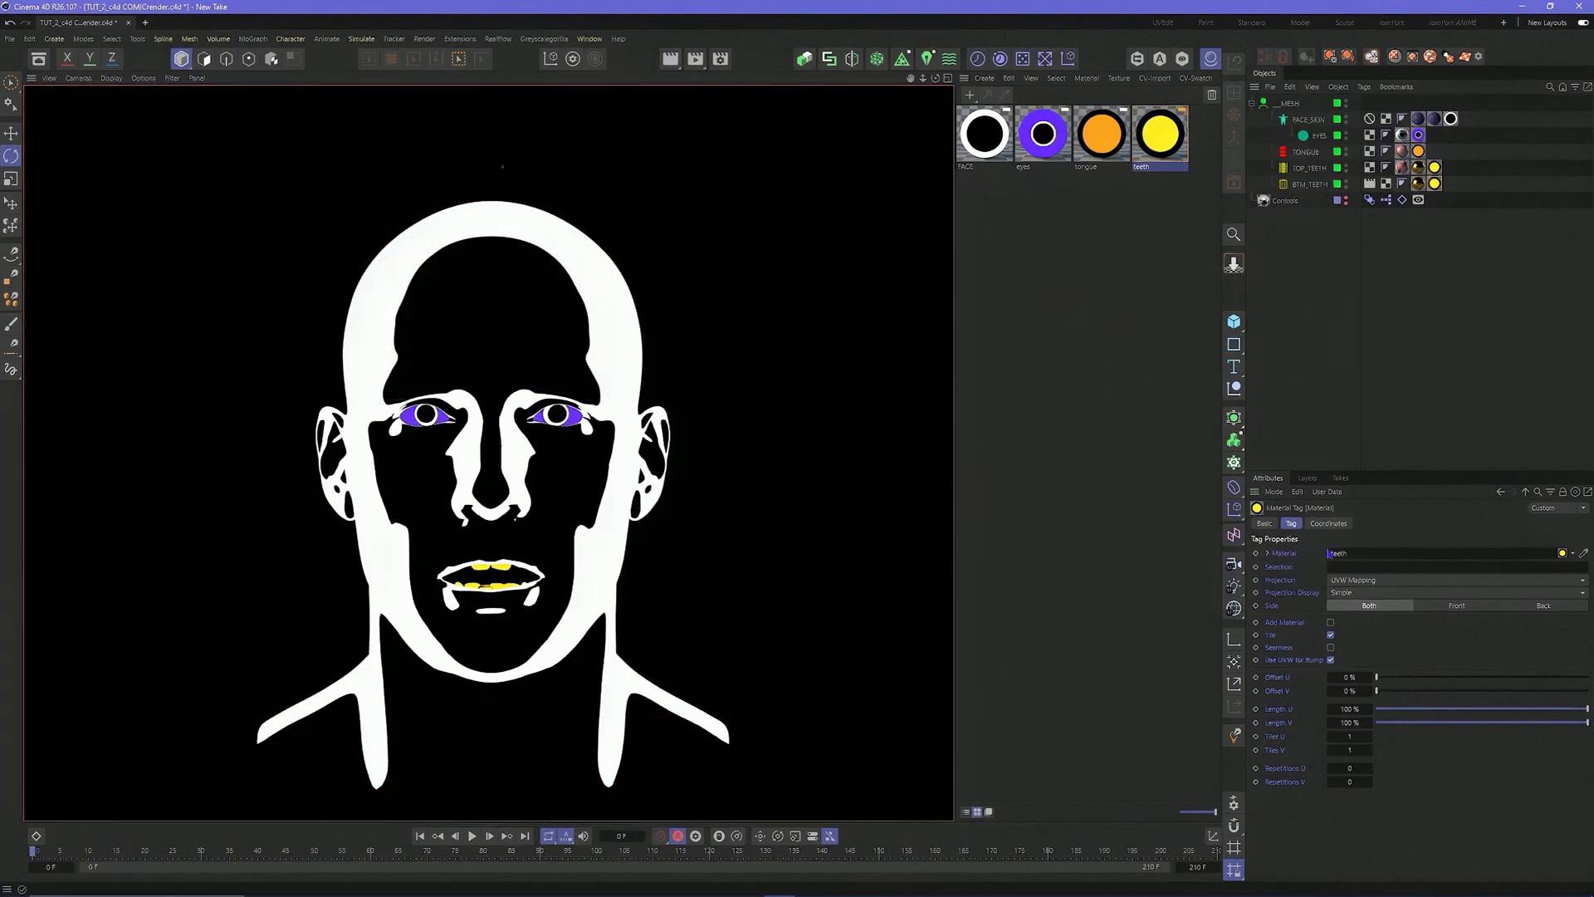
click(1368, 201)
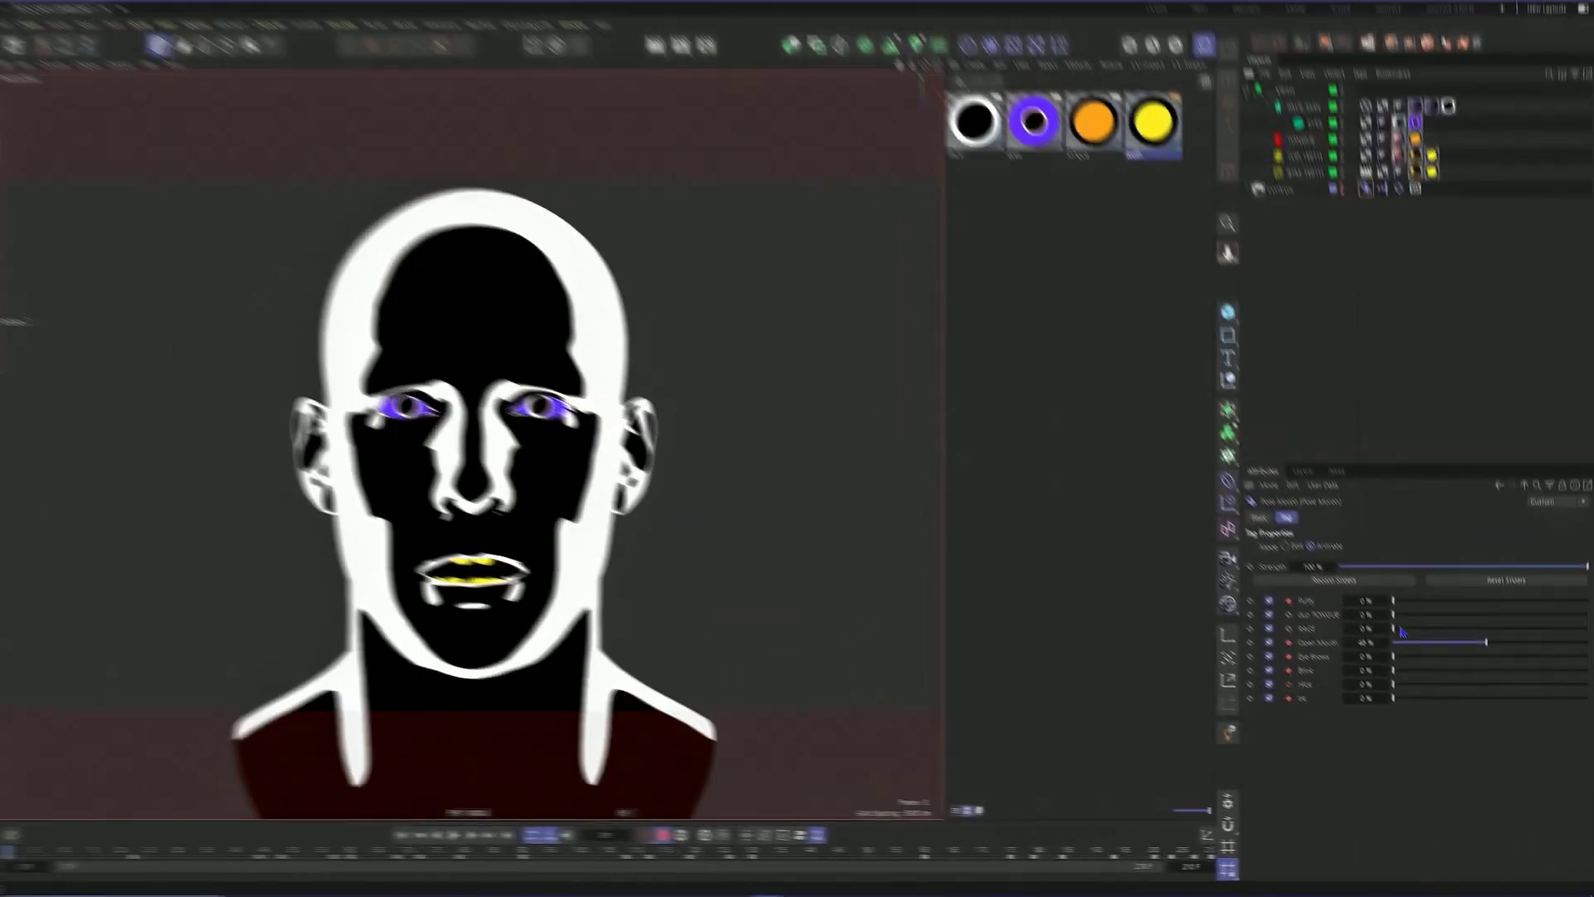
drag(1200, 368, 1582, 369)
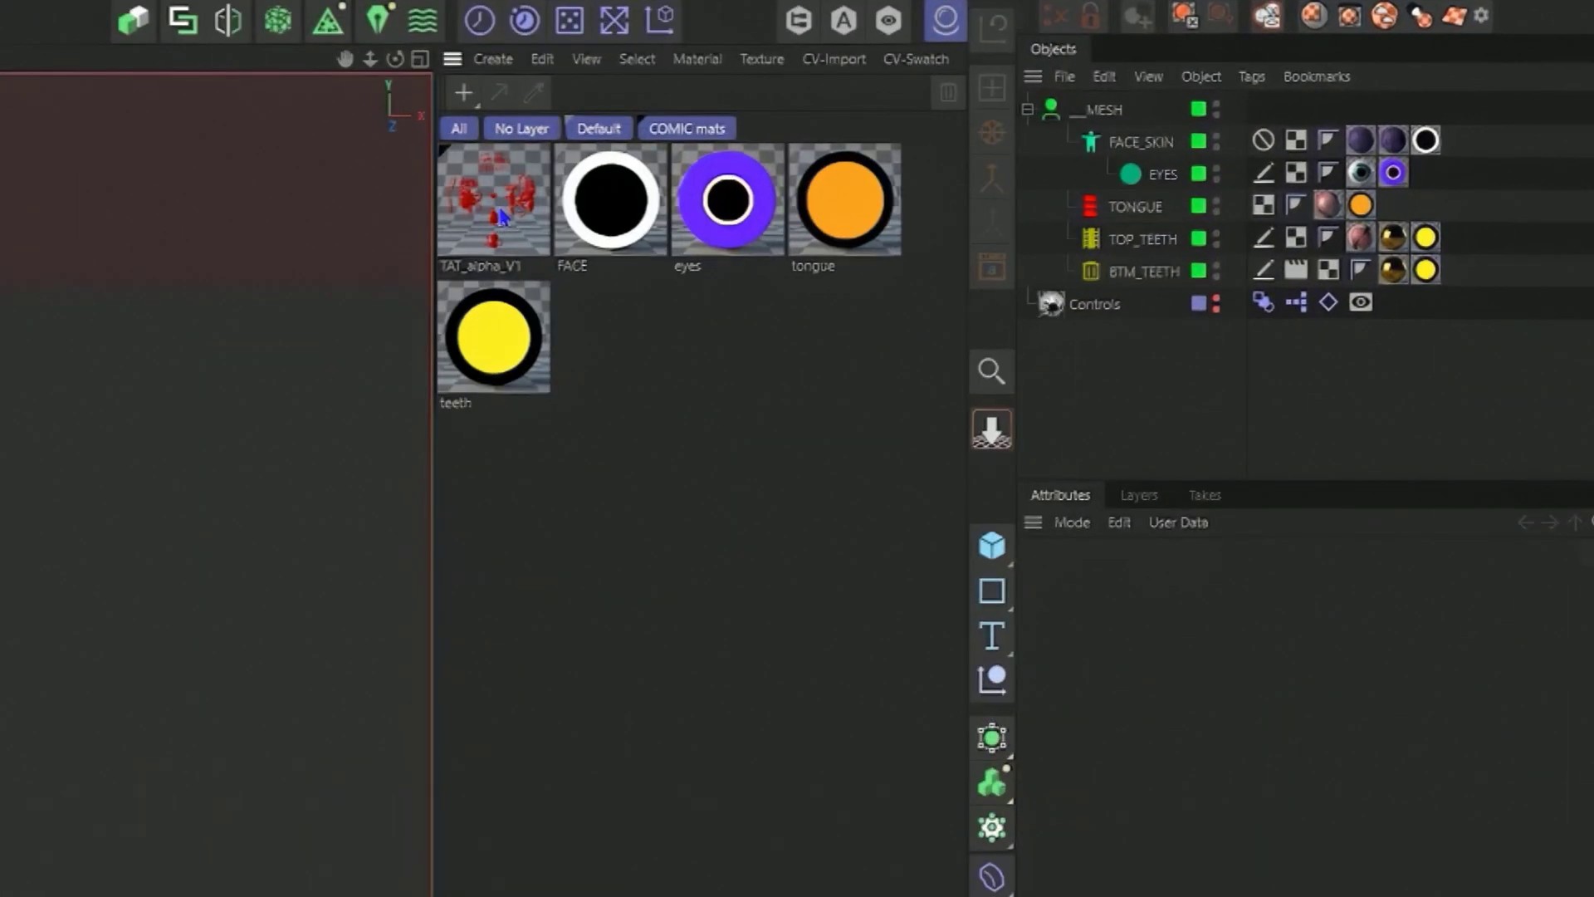
Step: Review the alpha image and luminance colour of the TAT_alpha_V1 material and apply it to the FACE_SKIN object
double_click(501, 218)
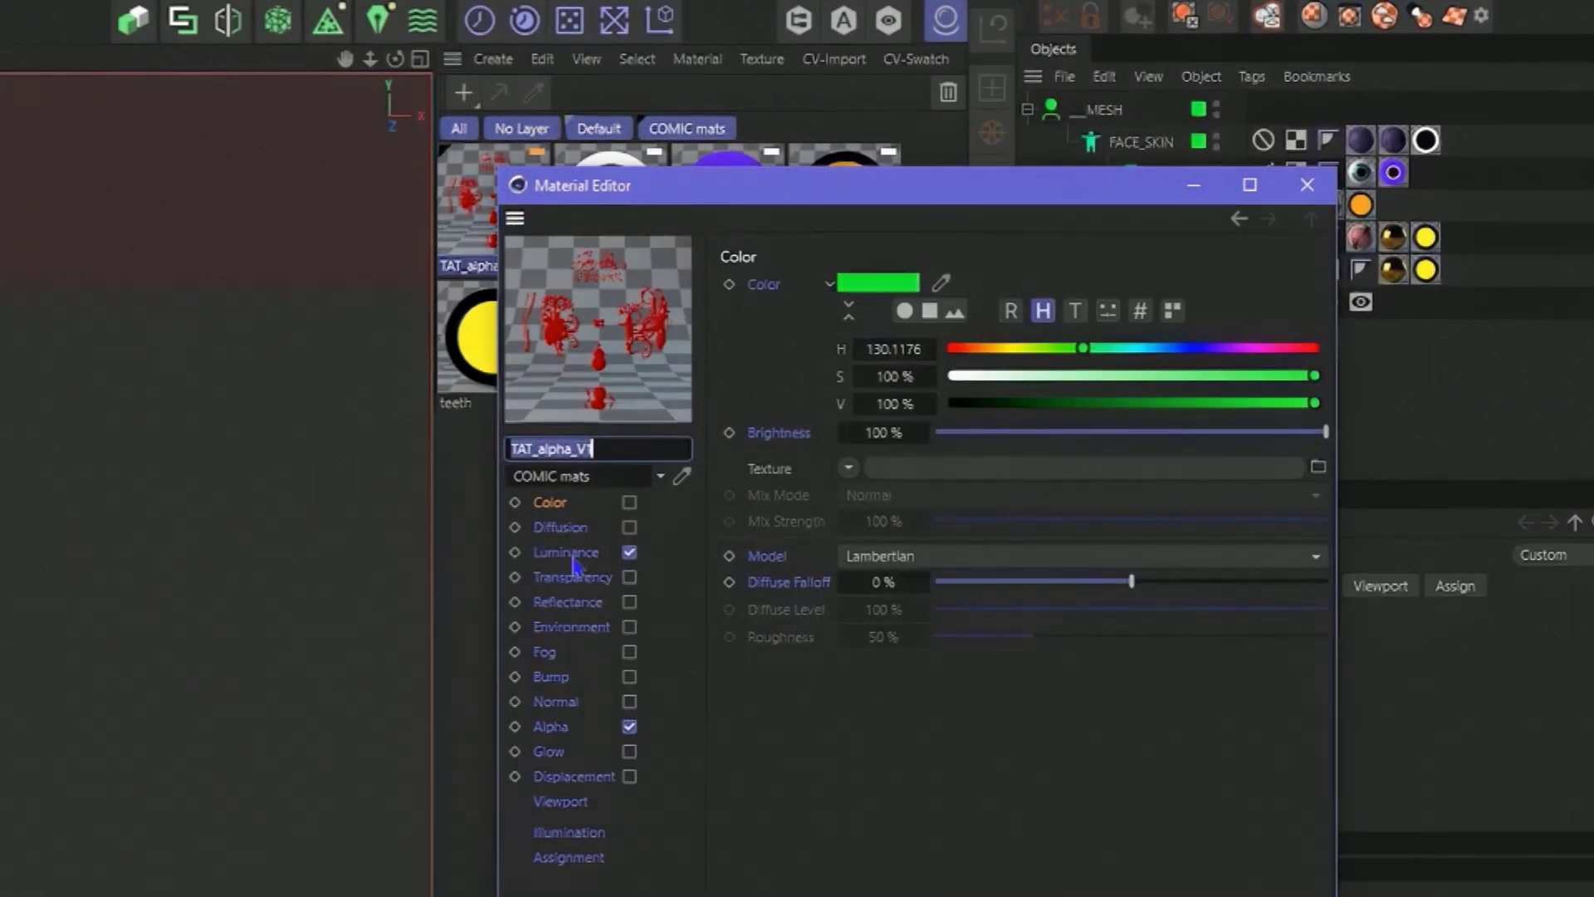
click(550, 727)
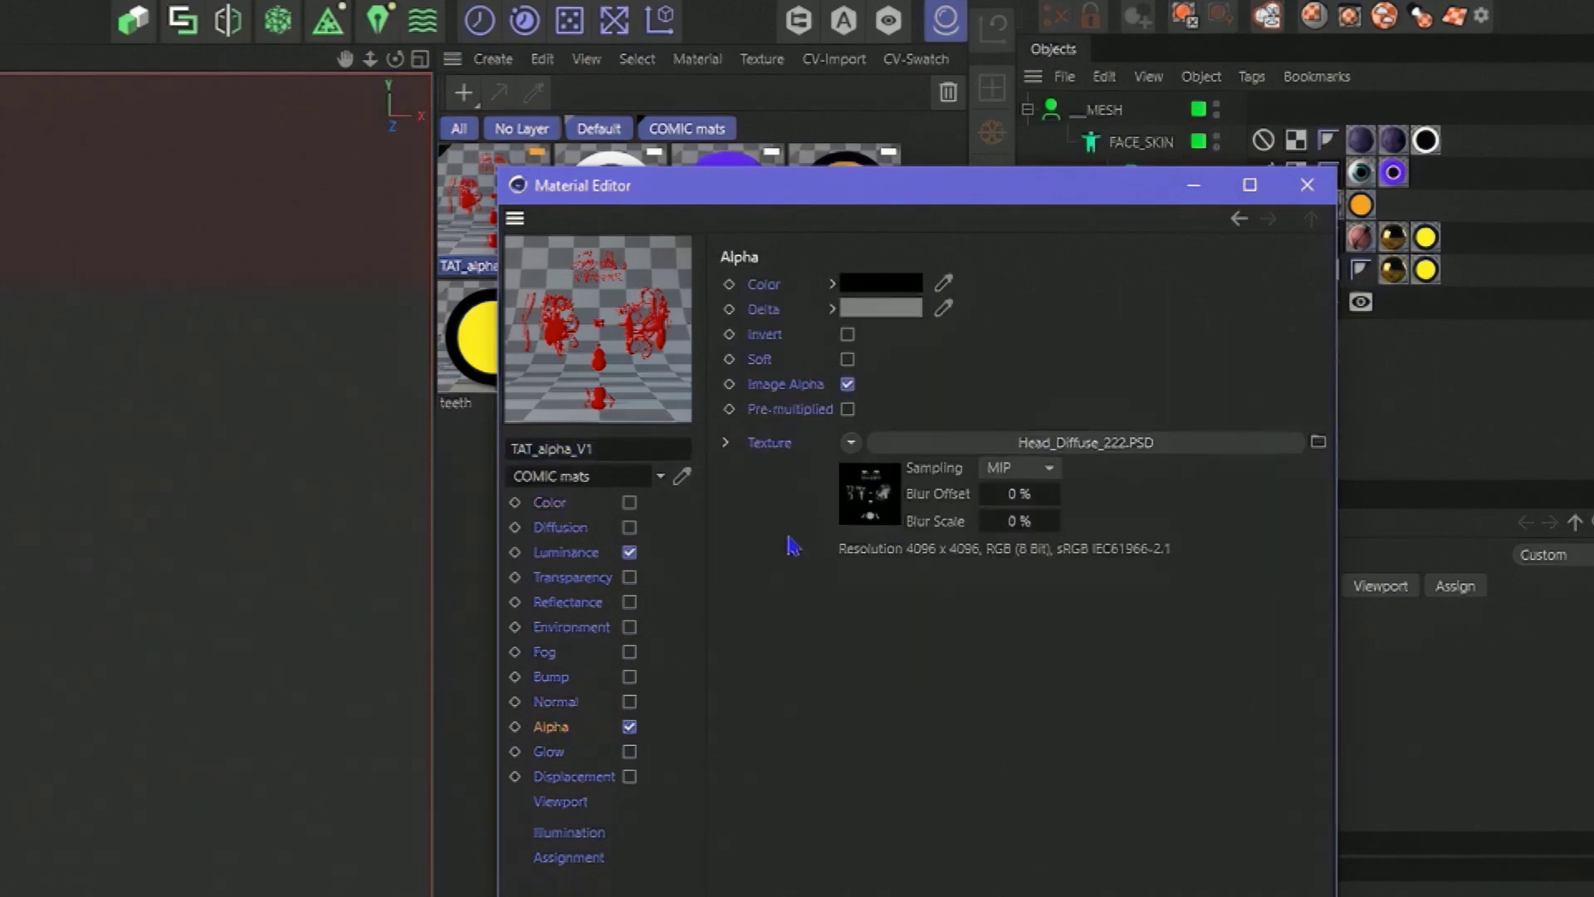
click(887, 504)
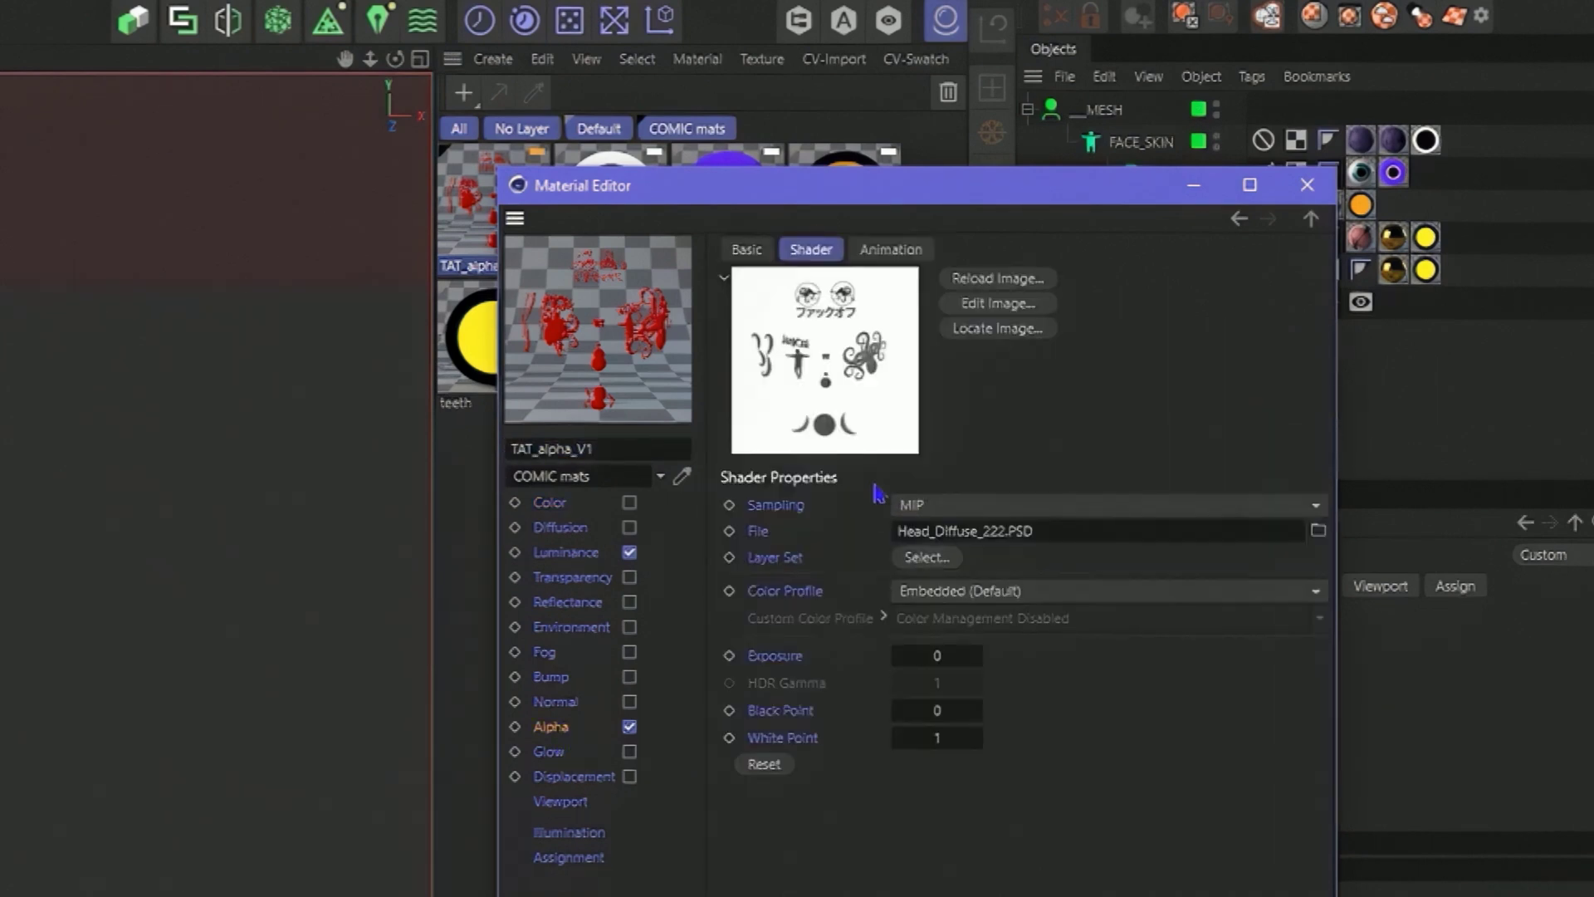
click(569, 552)
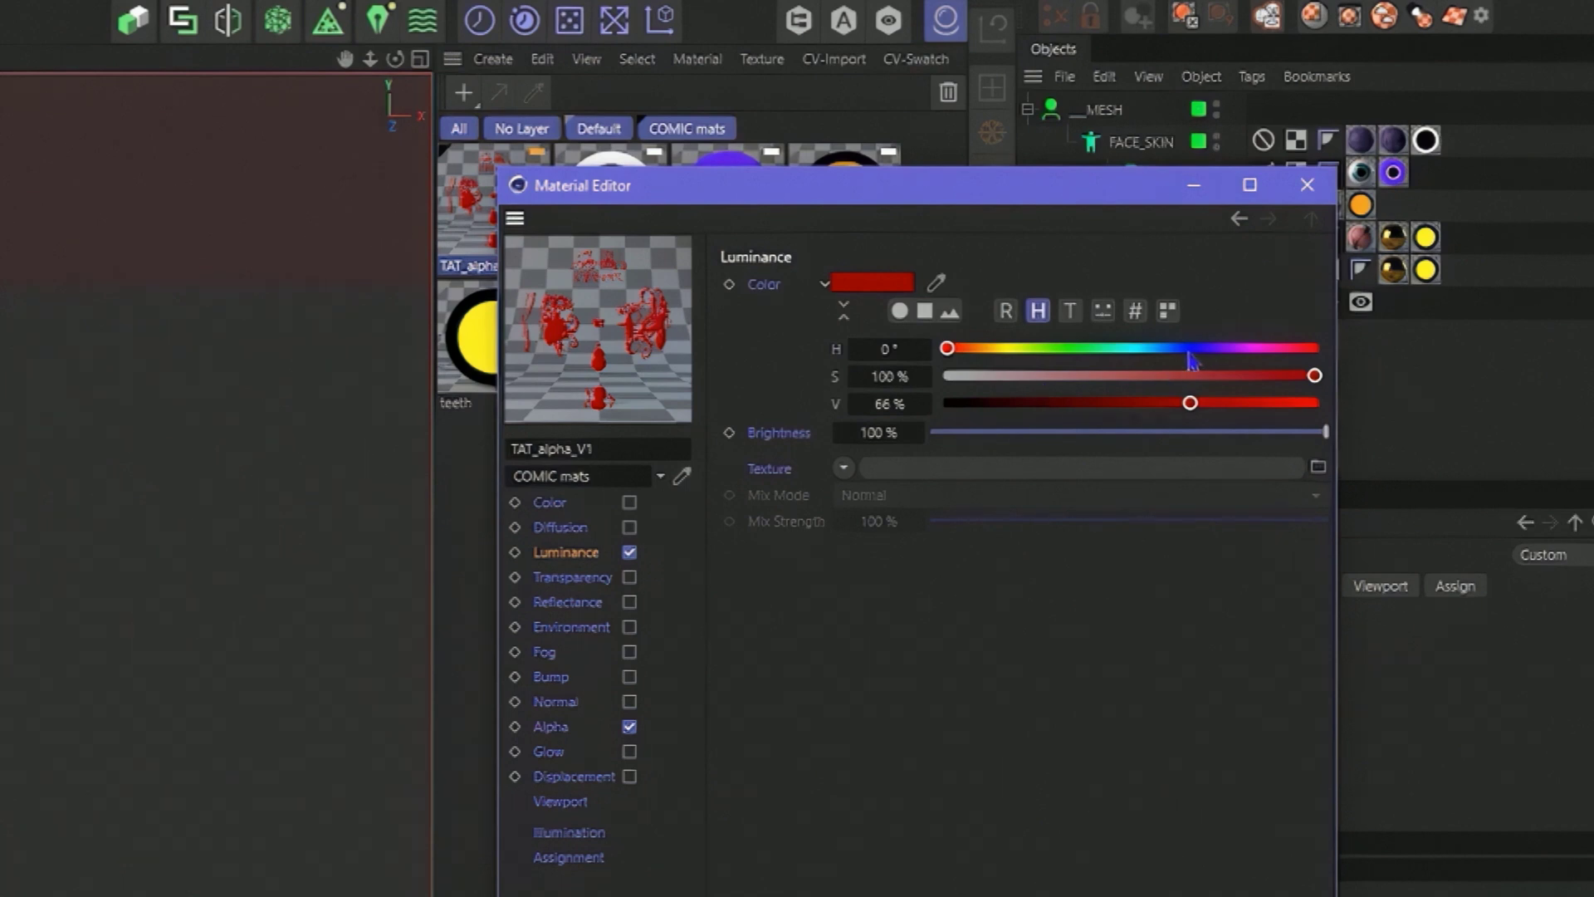
click(1307, 185)
drag(503, 225, 1154, 156)
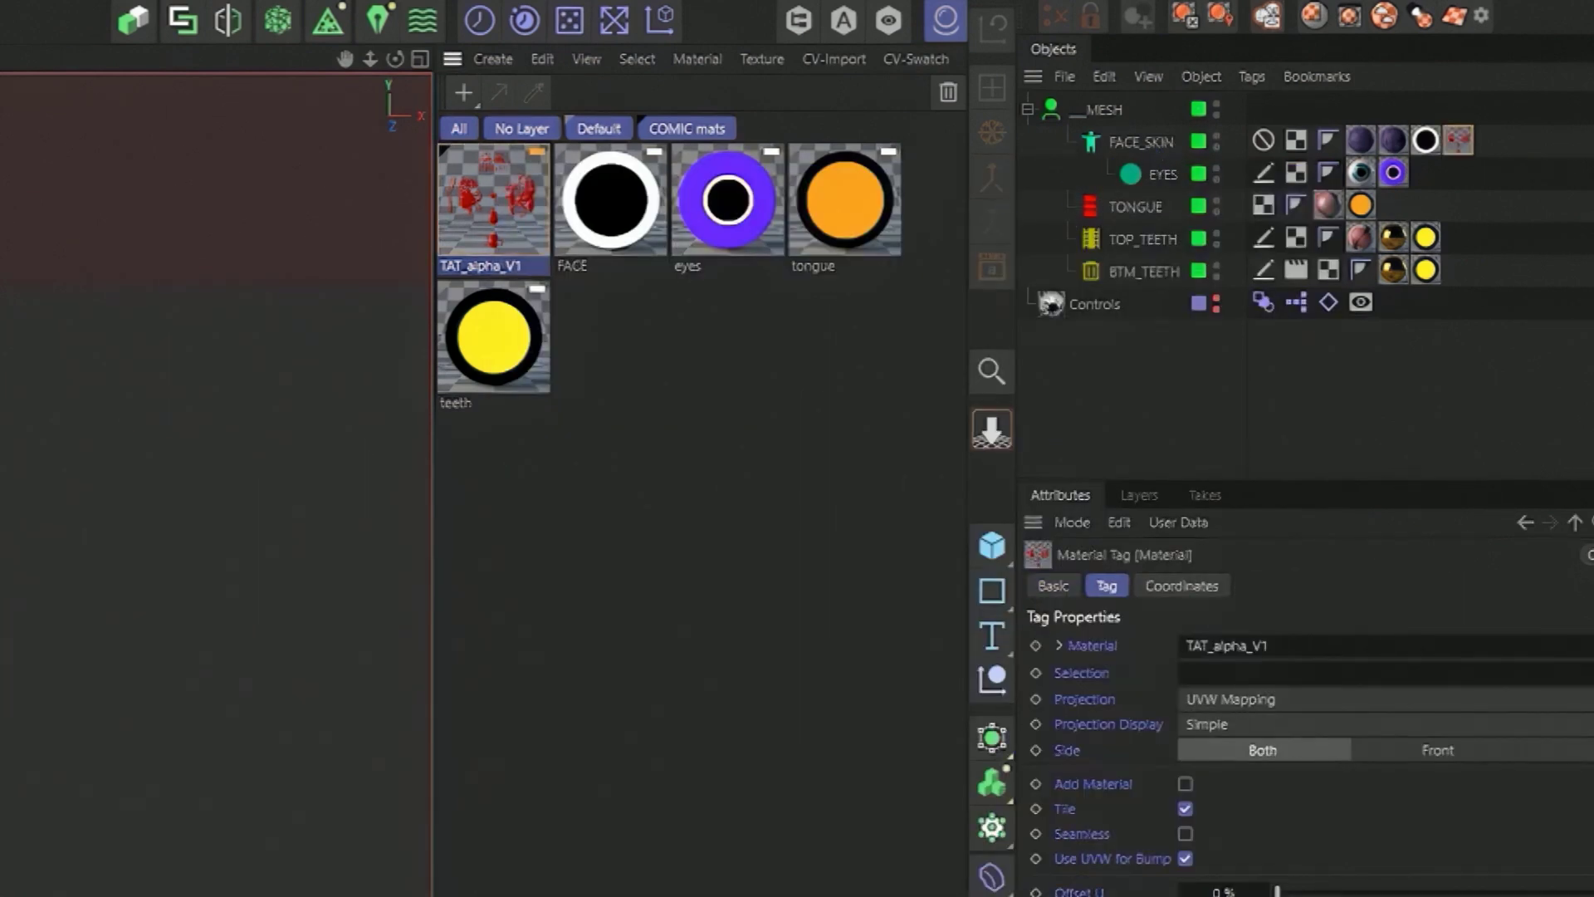
Step: Change the luminance colour of the TAT_alpha_V1 tattoo material to green
double_click(496, 223)
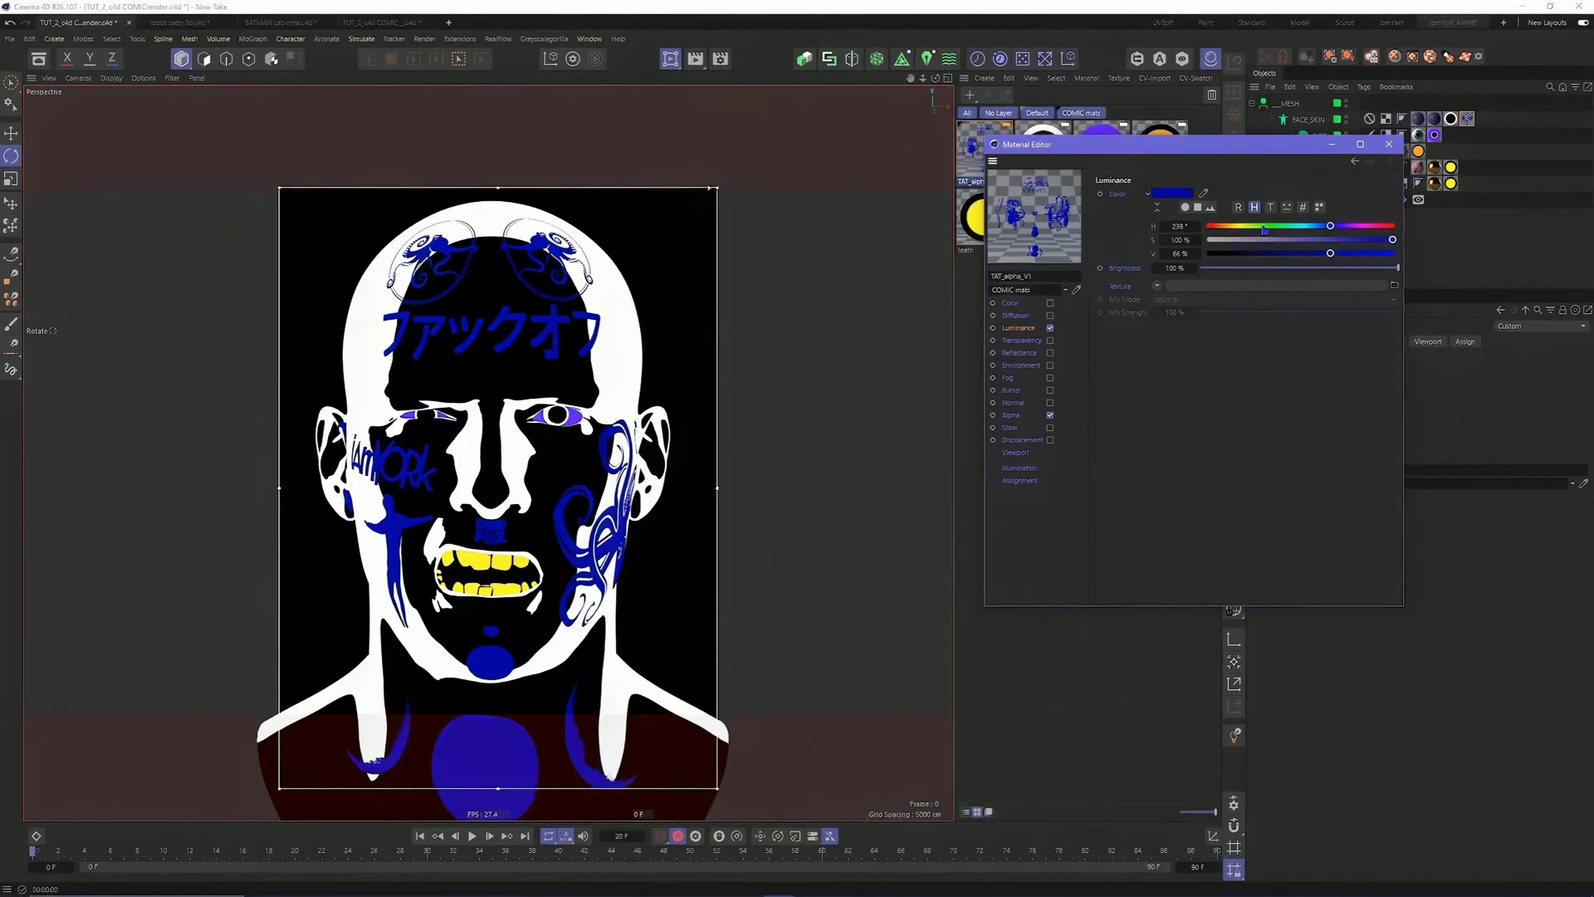
click(1261, 225)
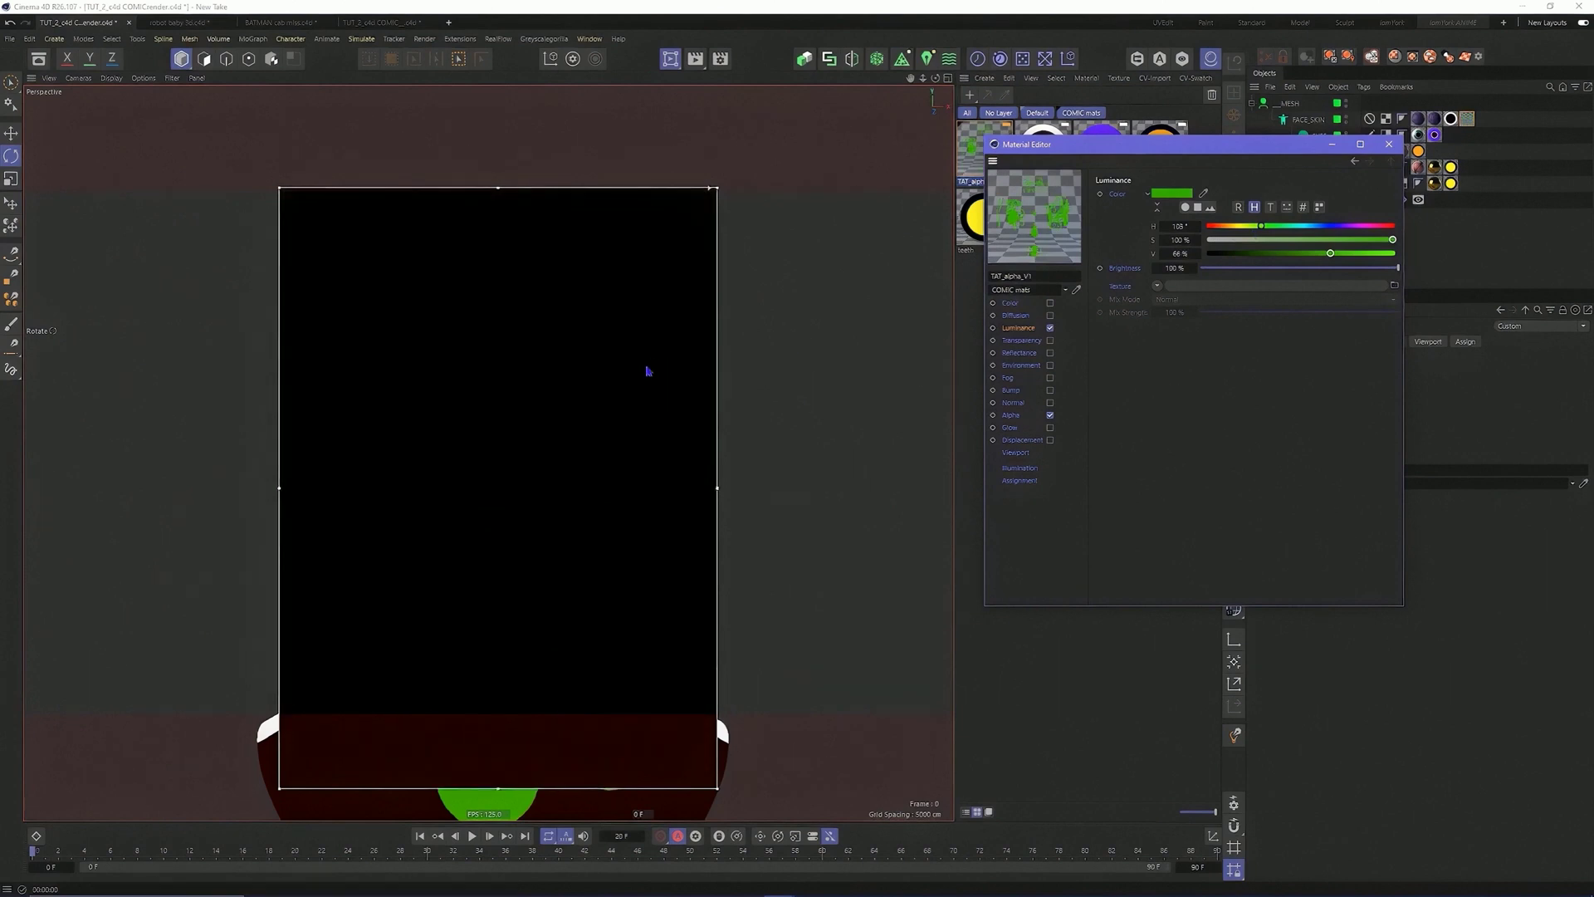
Step: Add a Gradient texture to the tattoo material's luminance and load a preset running from blue through cyan, green and yellow to red
click(1156, 286)
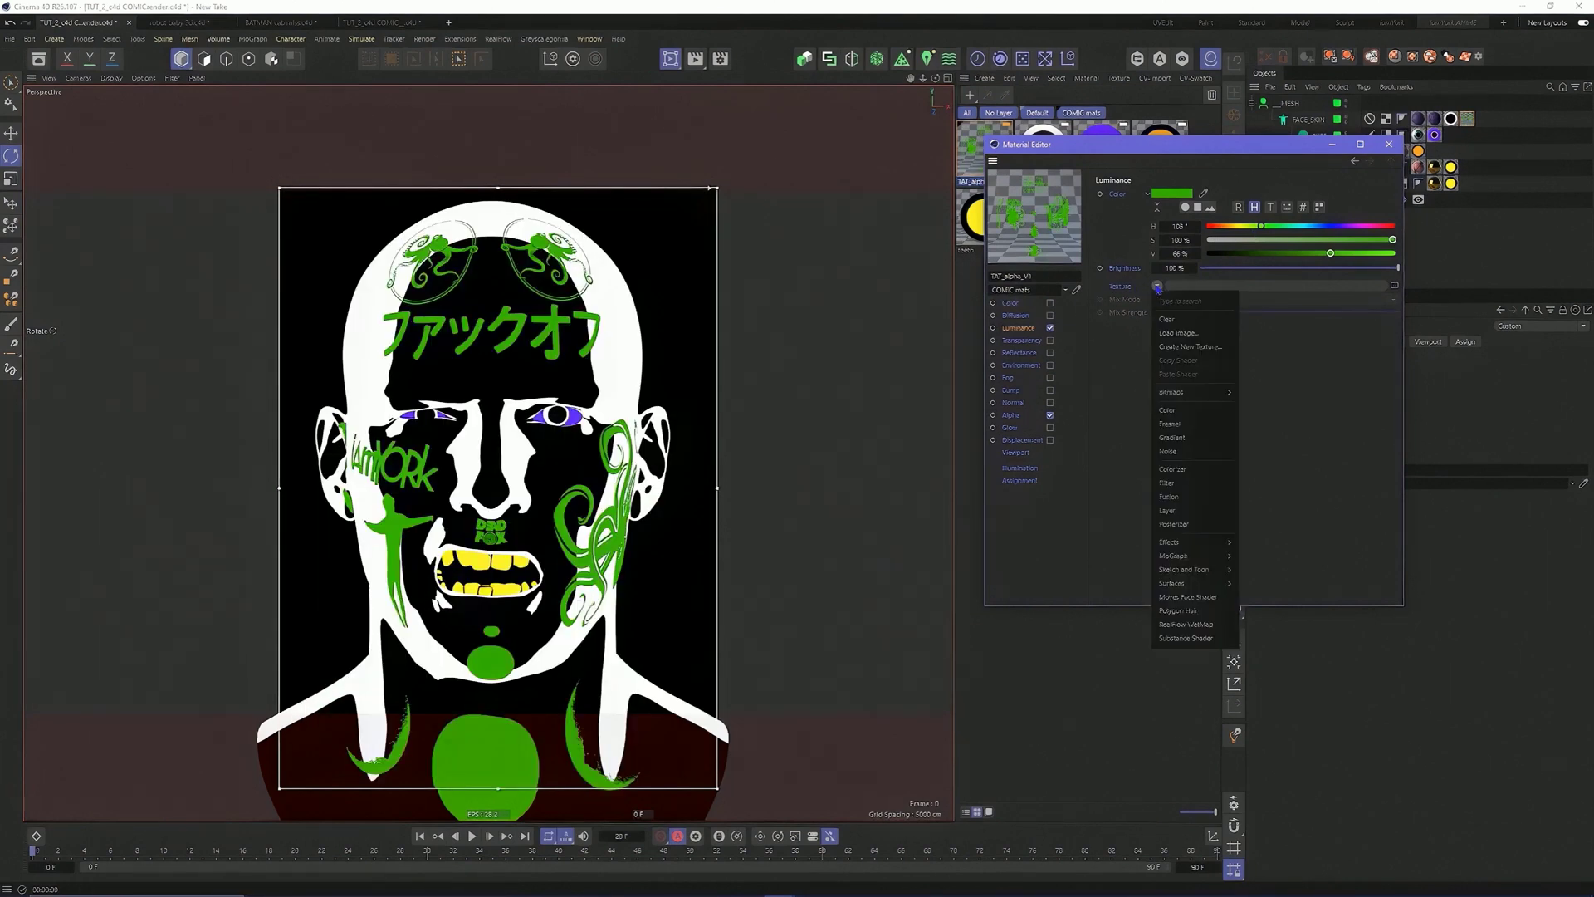
click(1178, 437)
click(1170, 314)
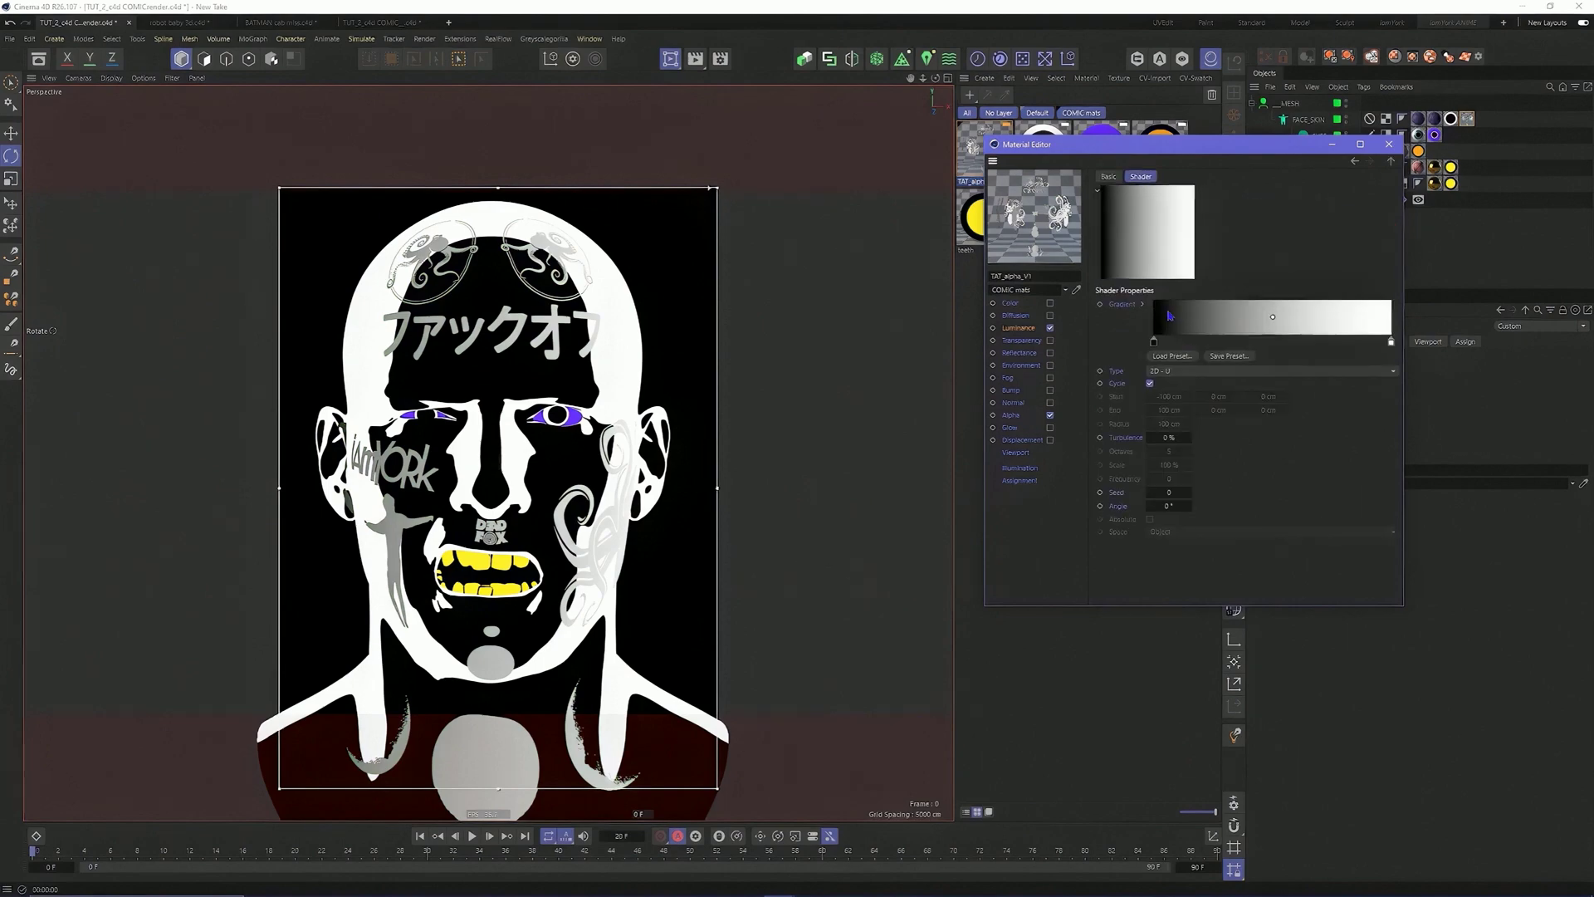
click(1159, 356)
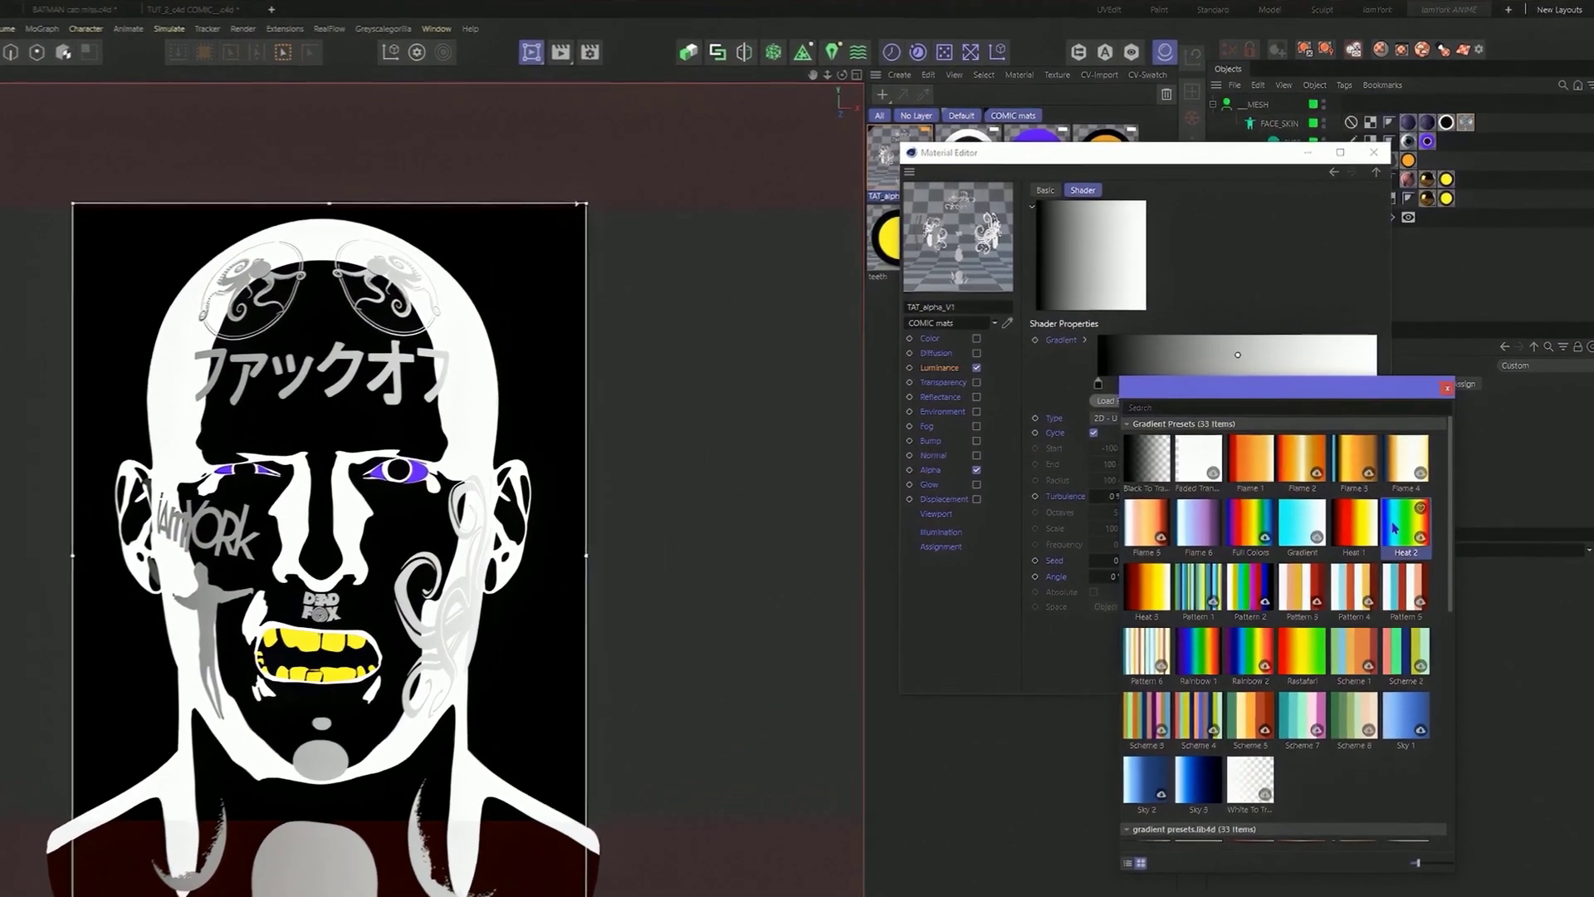
click(1395, 529)
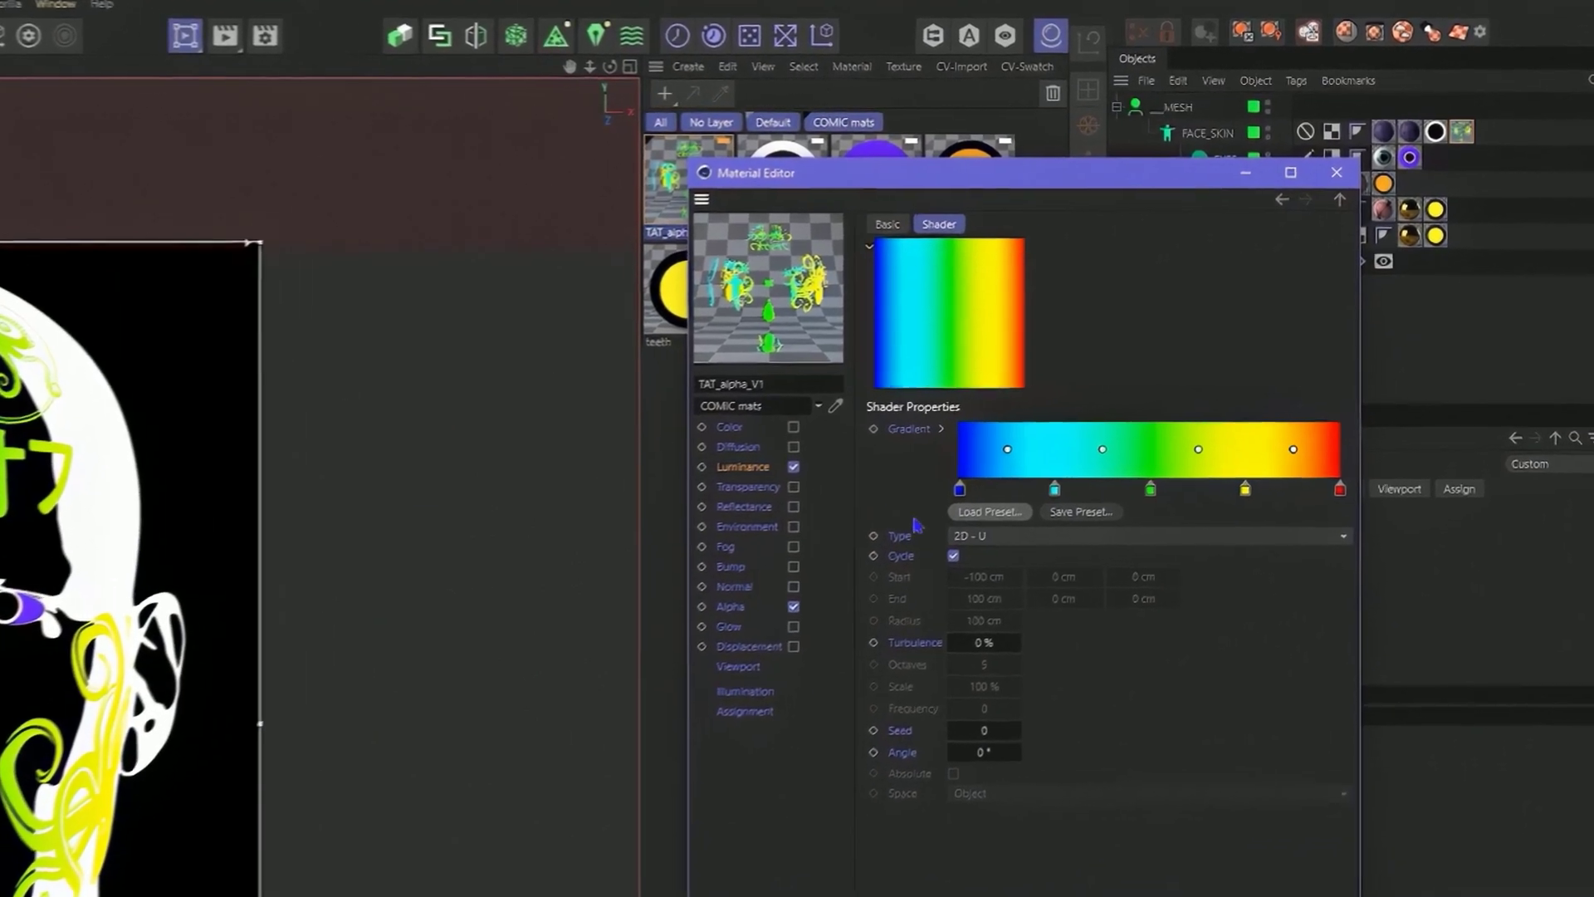
Step: Change the tattoo gradient's type so its colours run vertically across the face
click(1013, 503)
click(1013, 548)
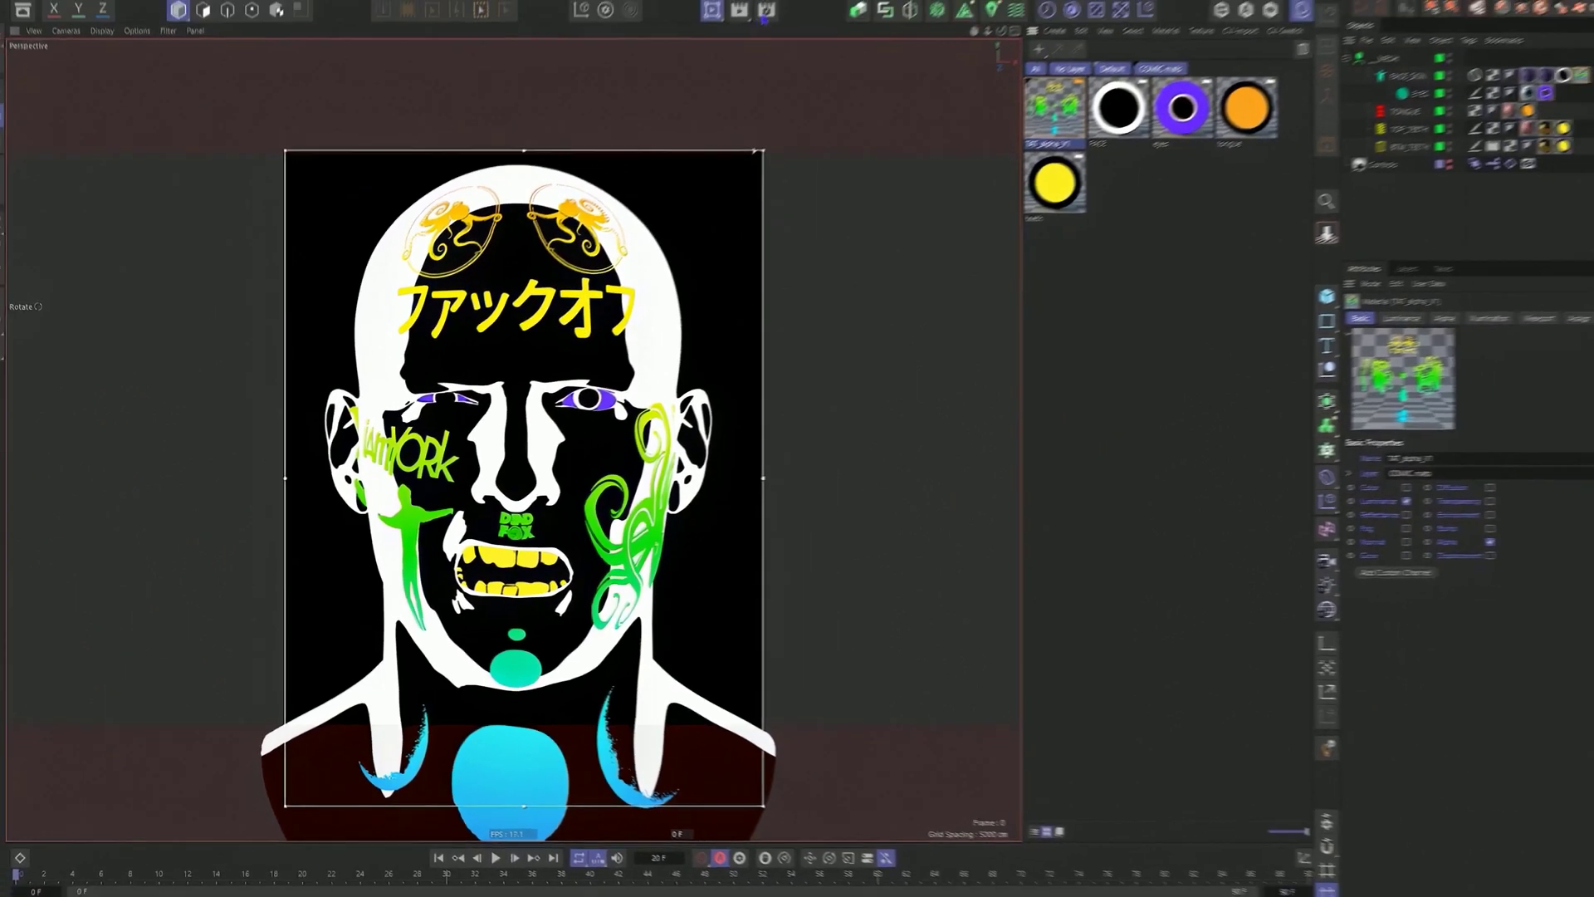
Step: Add the Sketch and Toon effect to the render settings to outline the head with drawn lines
click(720, 60)
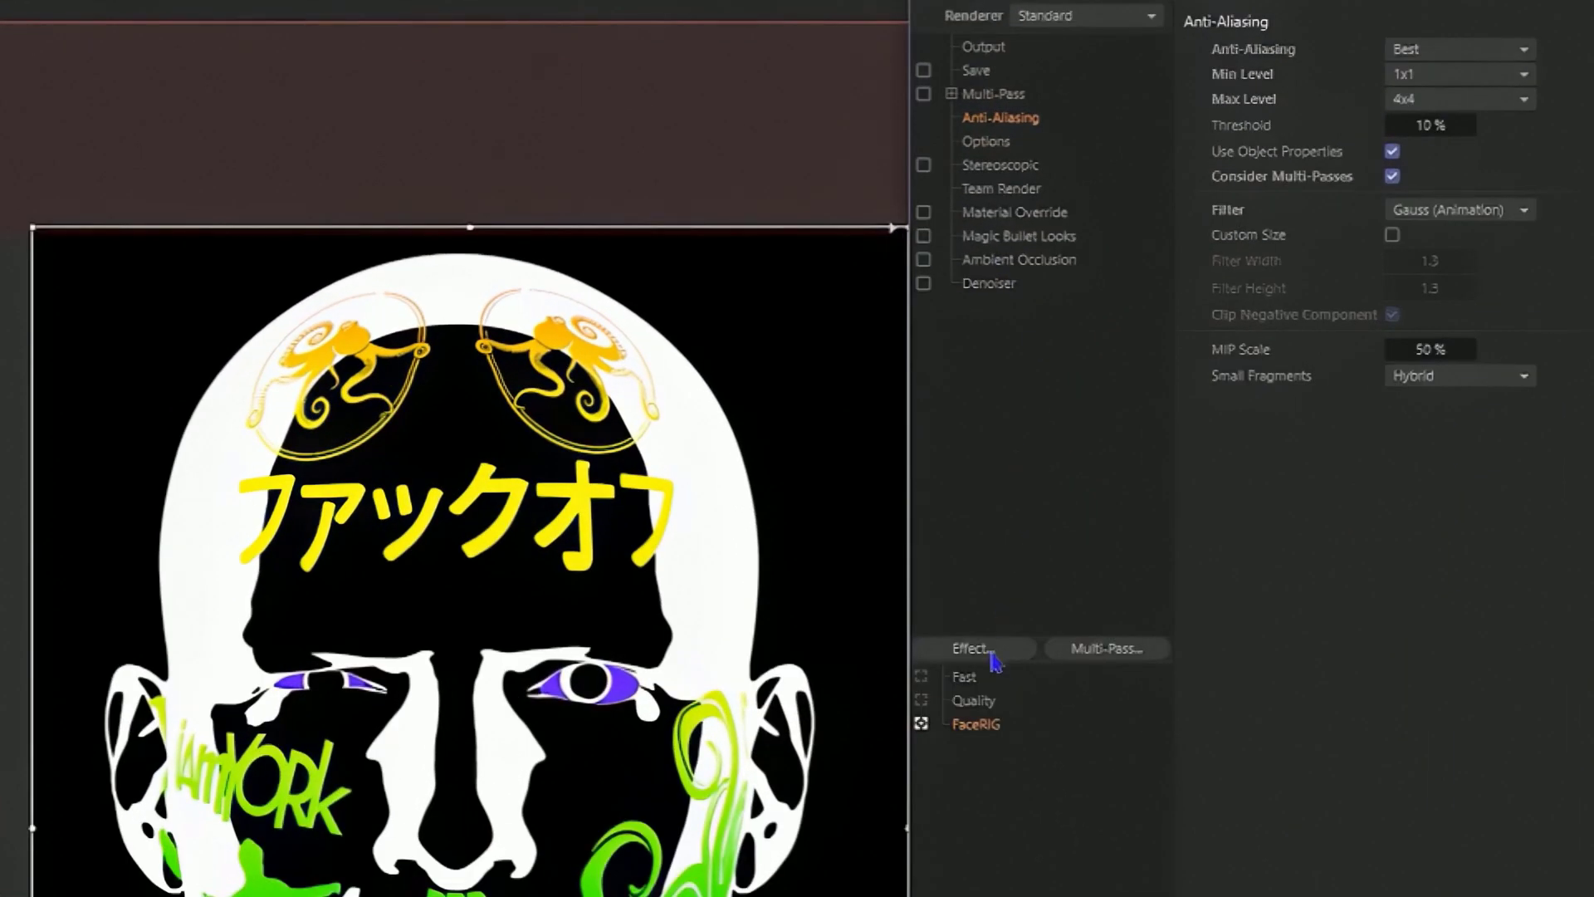
click(993, 654)
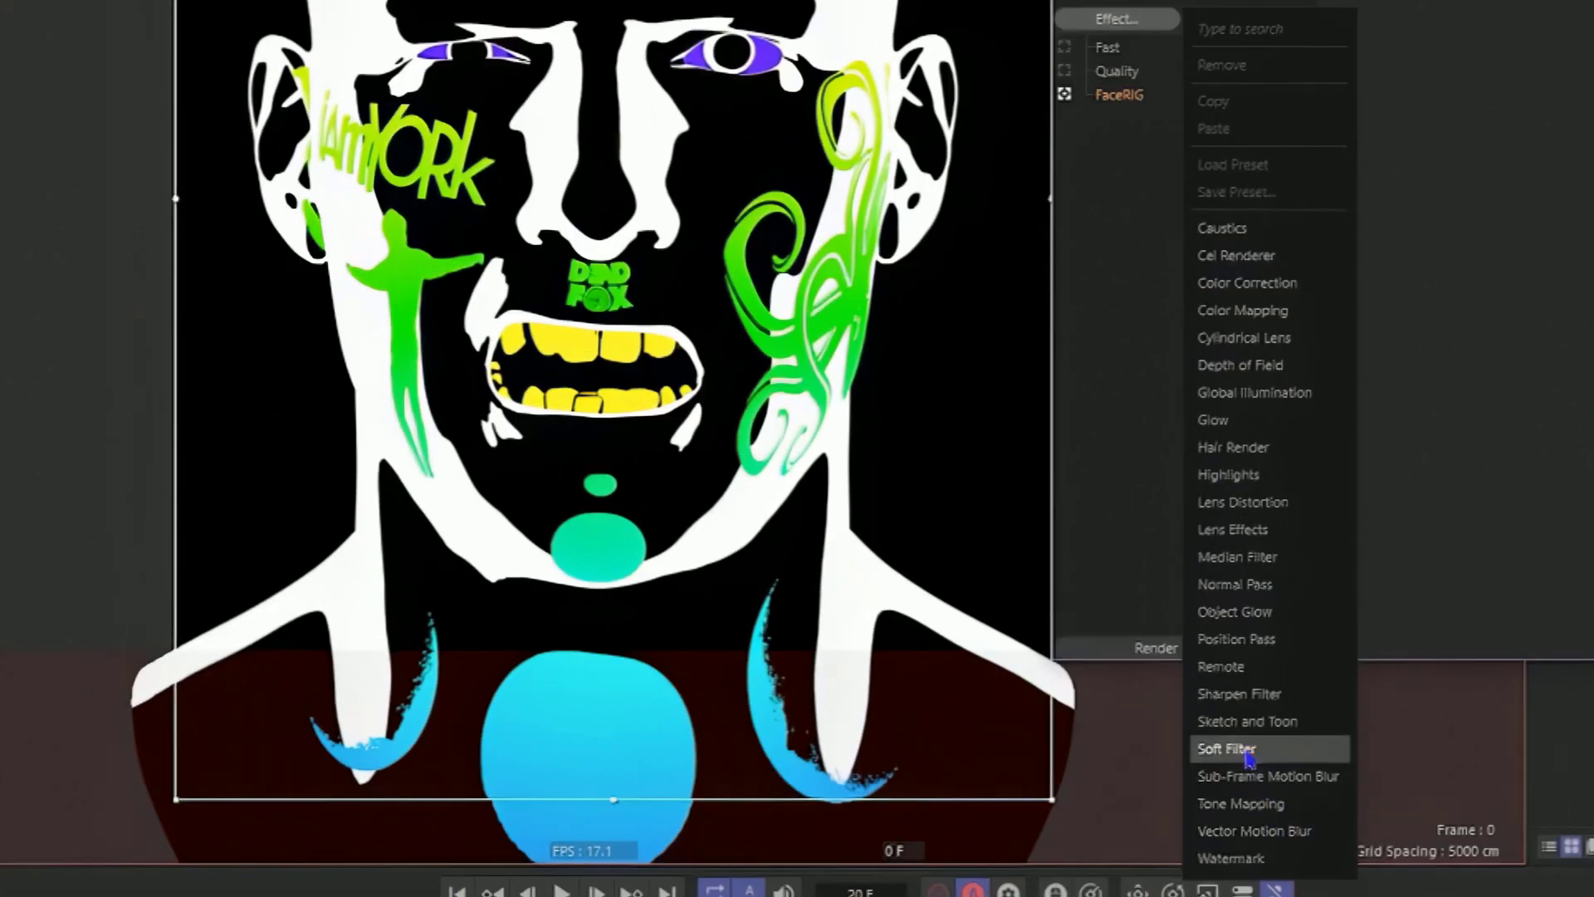
click(1247, 724)
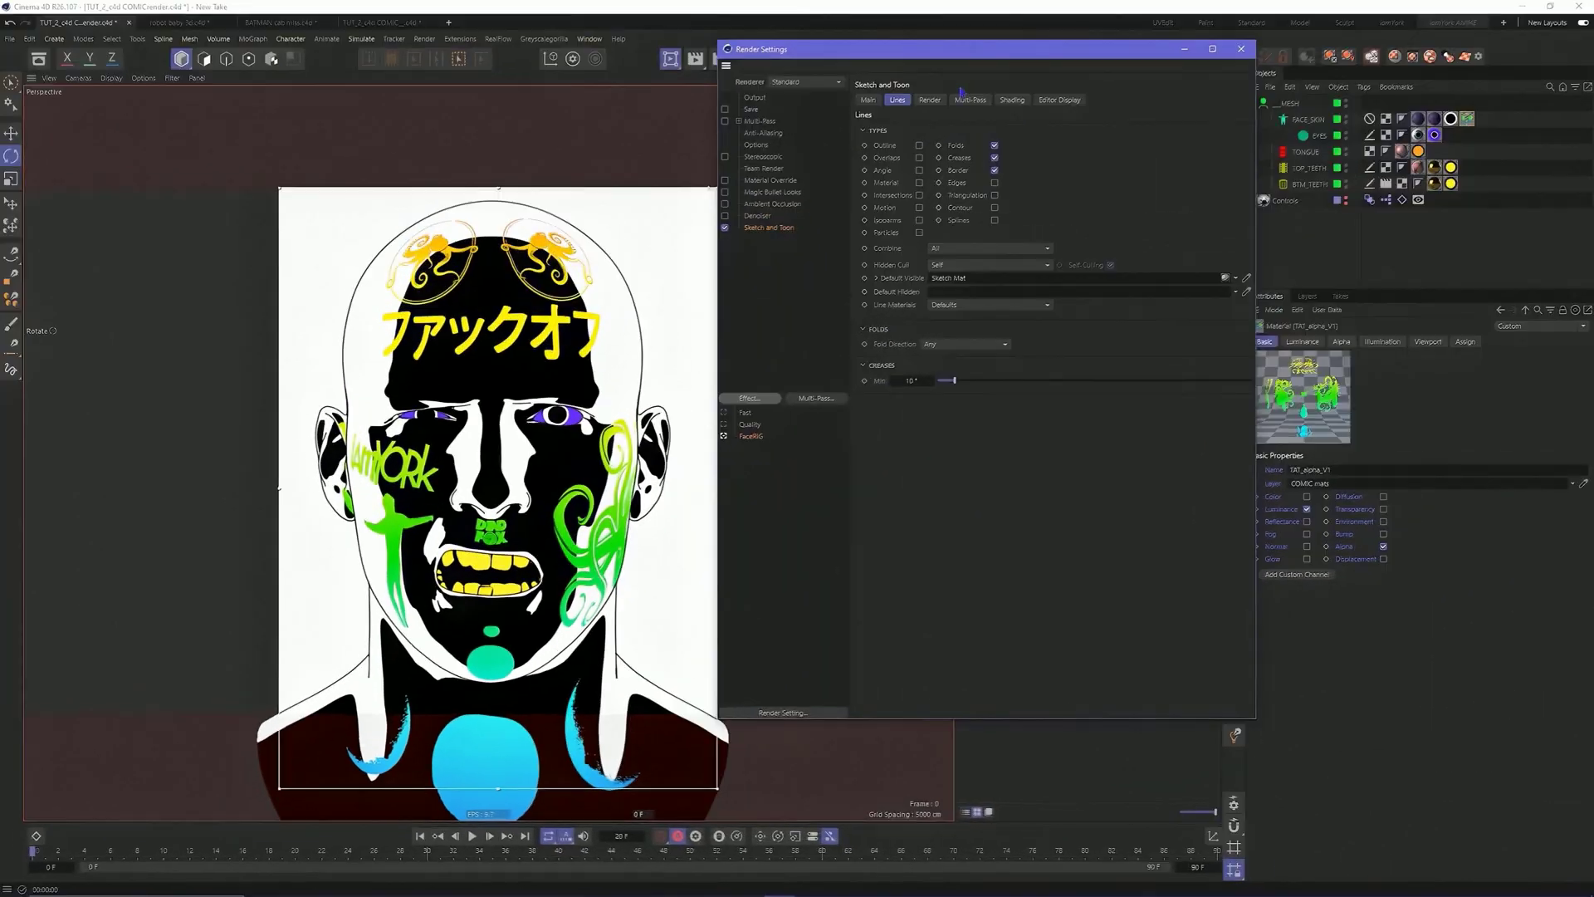
drag(984, 54, 1123, 90)
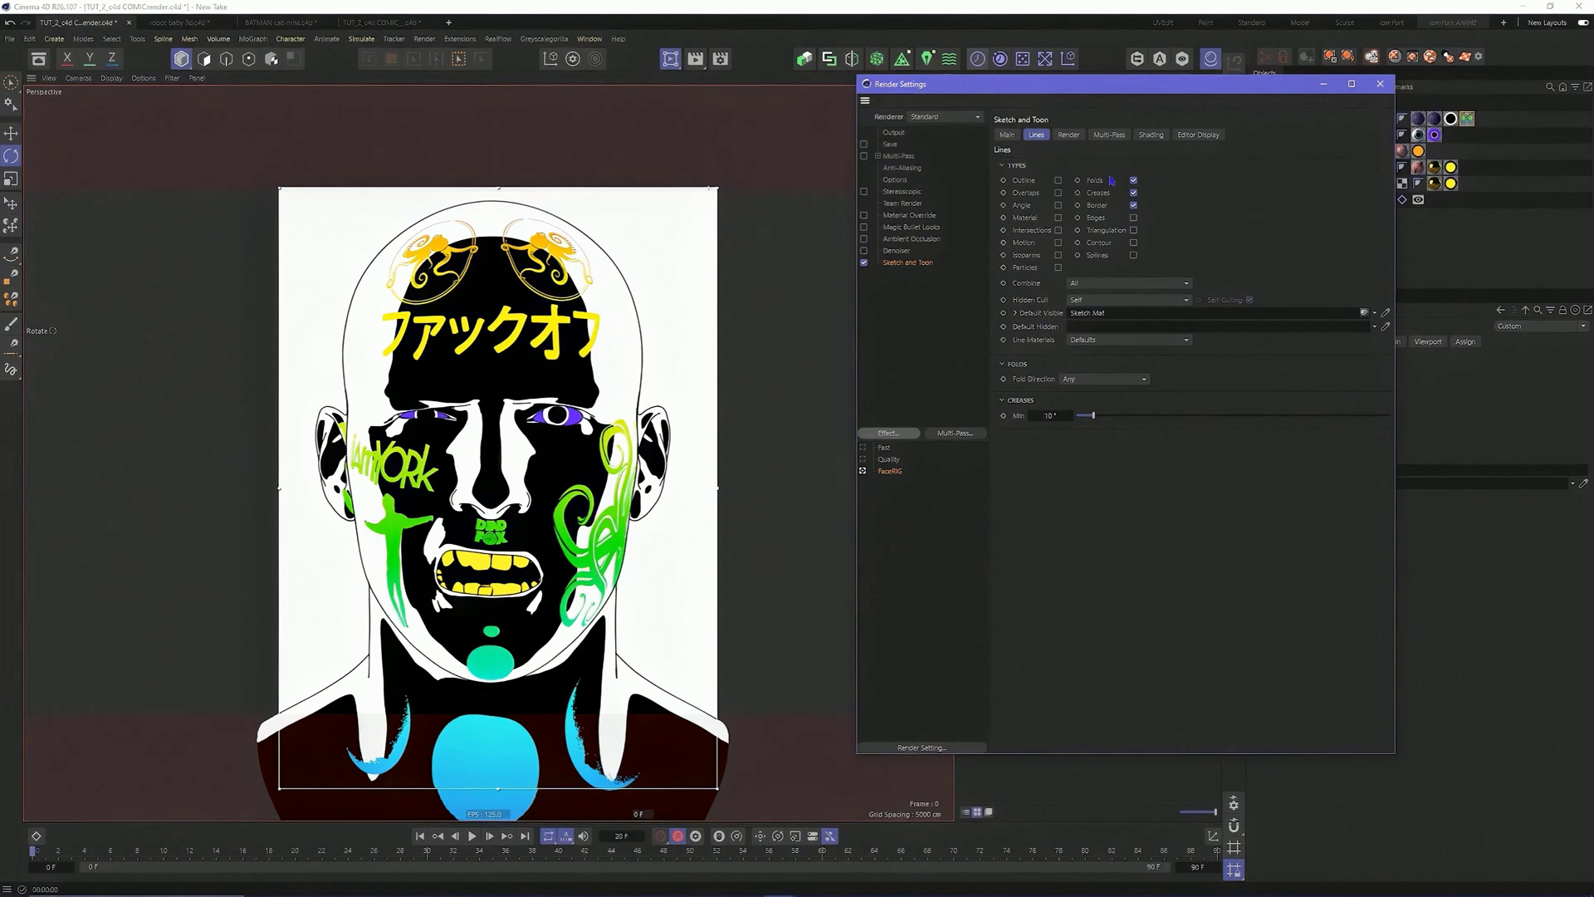
Step: Set the Sketch and Toon shading background colour to a pale blue-green, about RGB 192, 220, 211, and close the render settings
click(1151, 134)
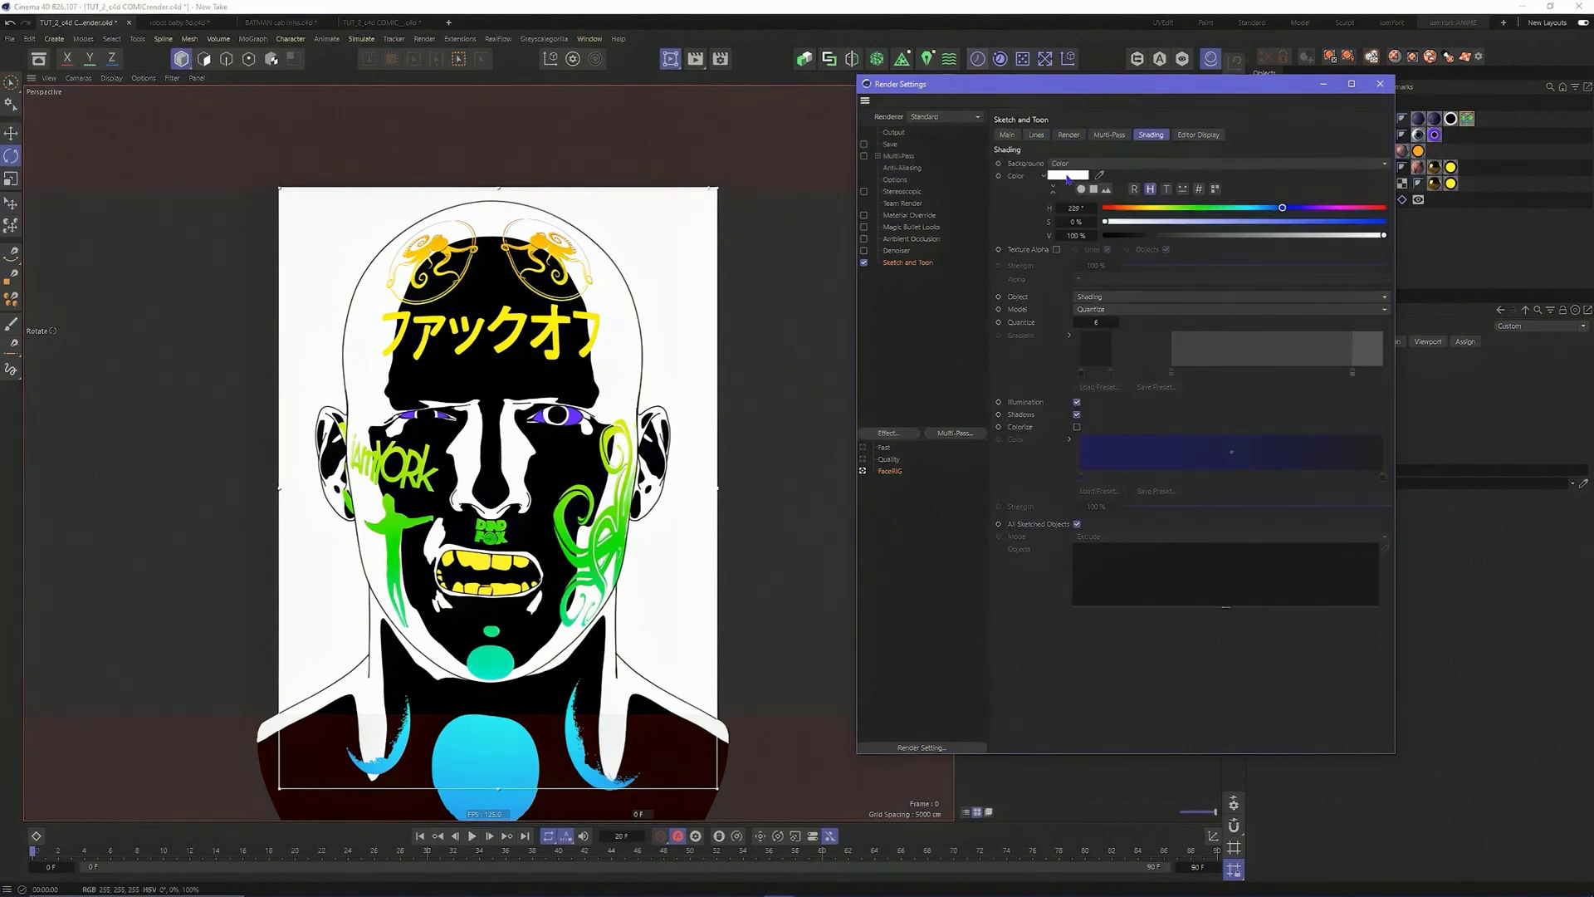
click(1067, 176)
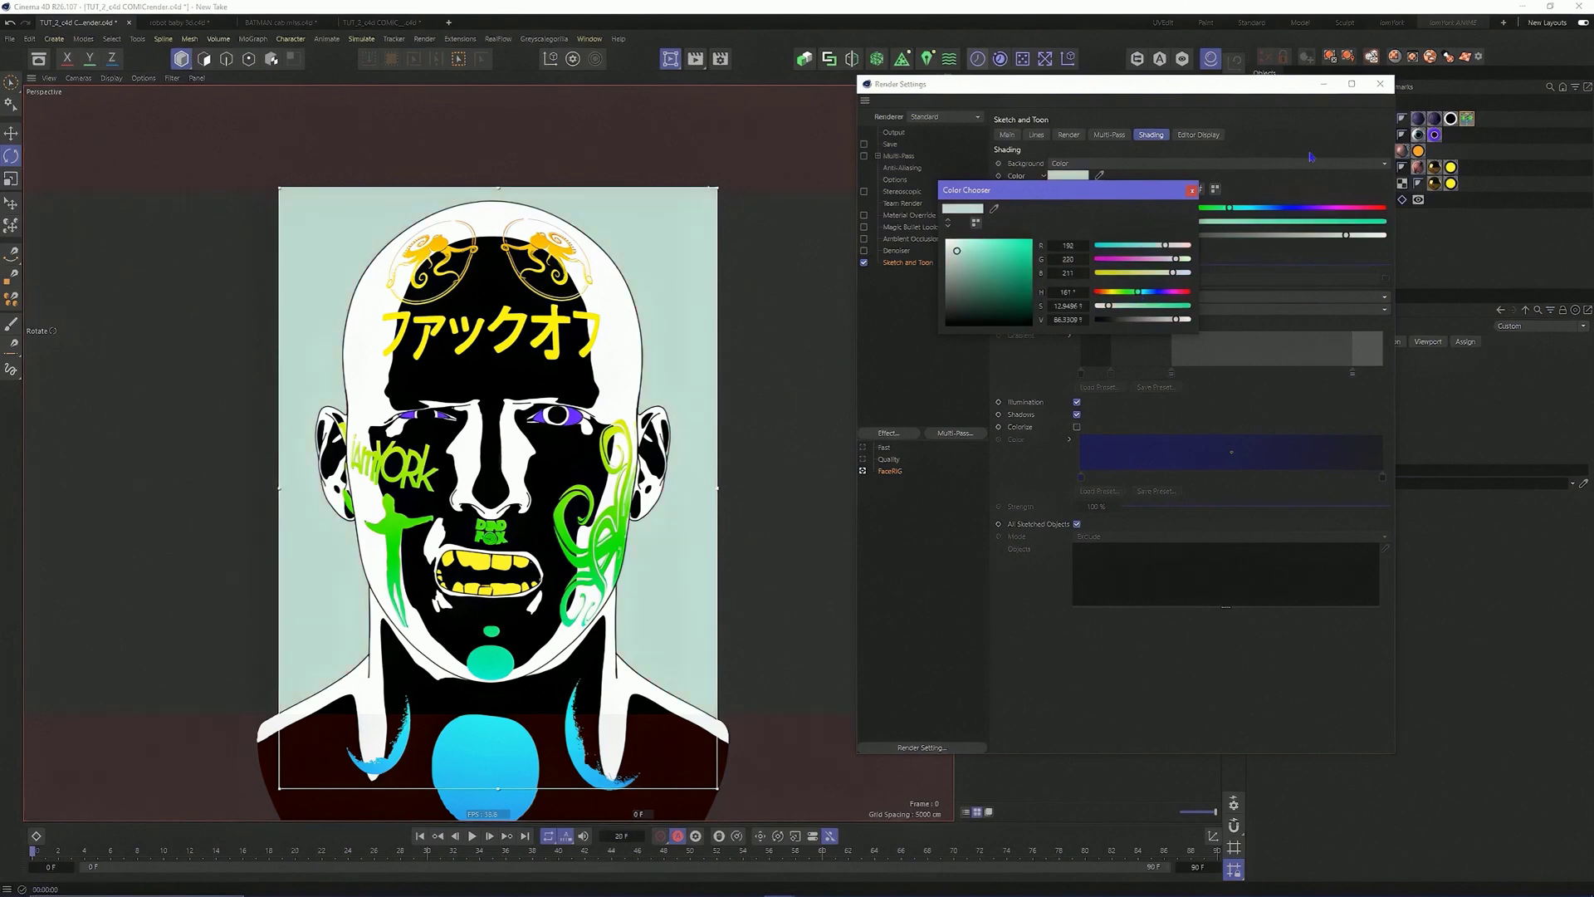
click(1379, 84)
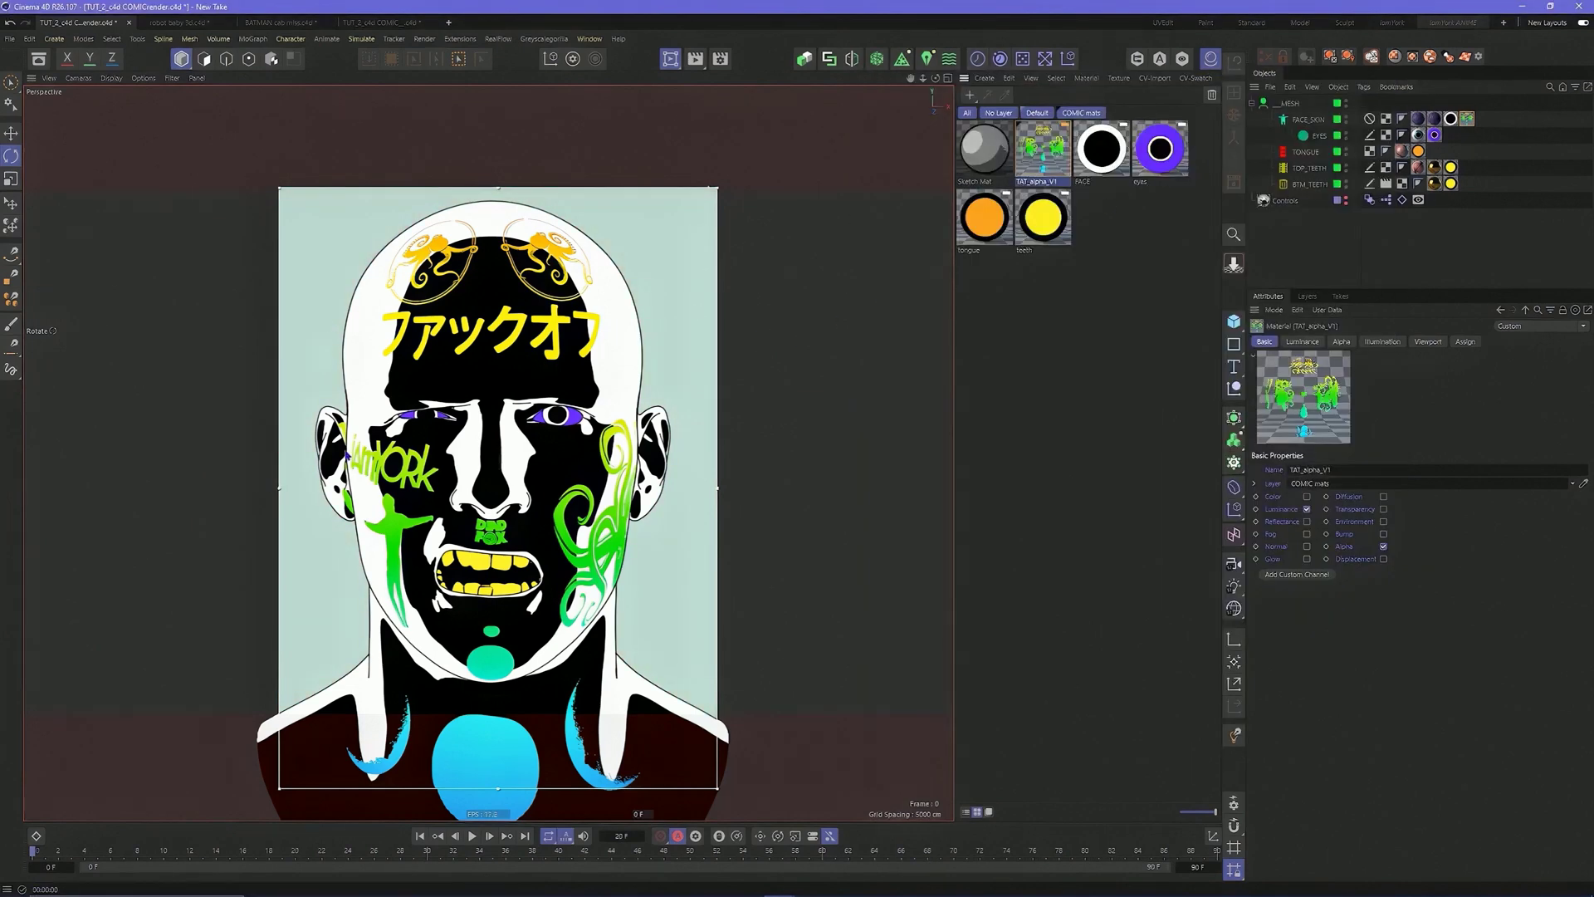
Step: Render the whole perspective view to check the comic look, and return to the interactive render region
drag(675, 59, 700, 83)
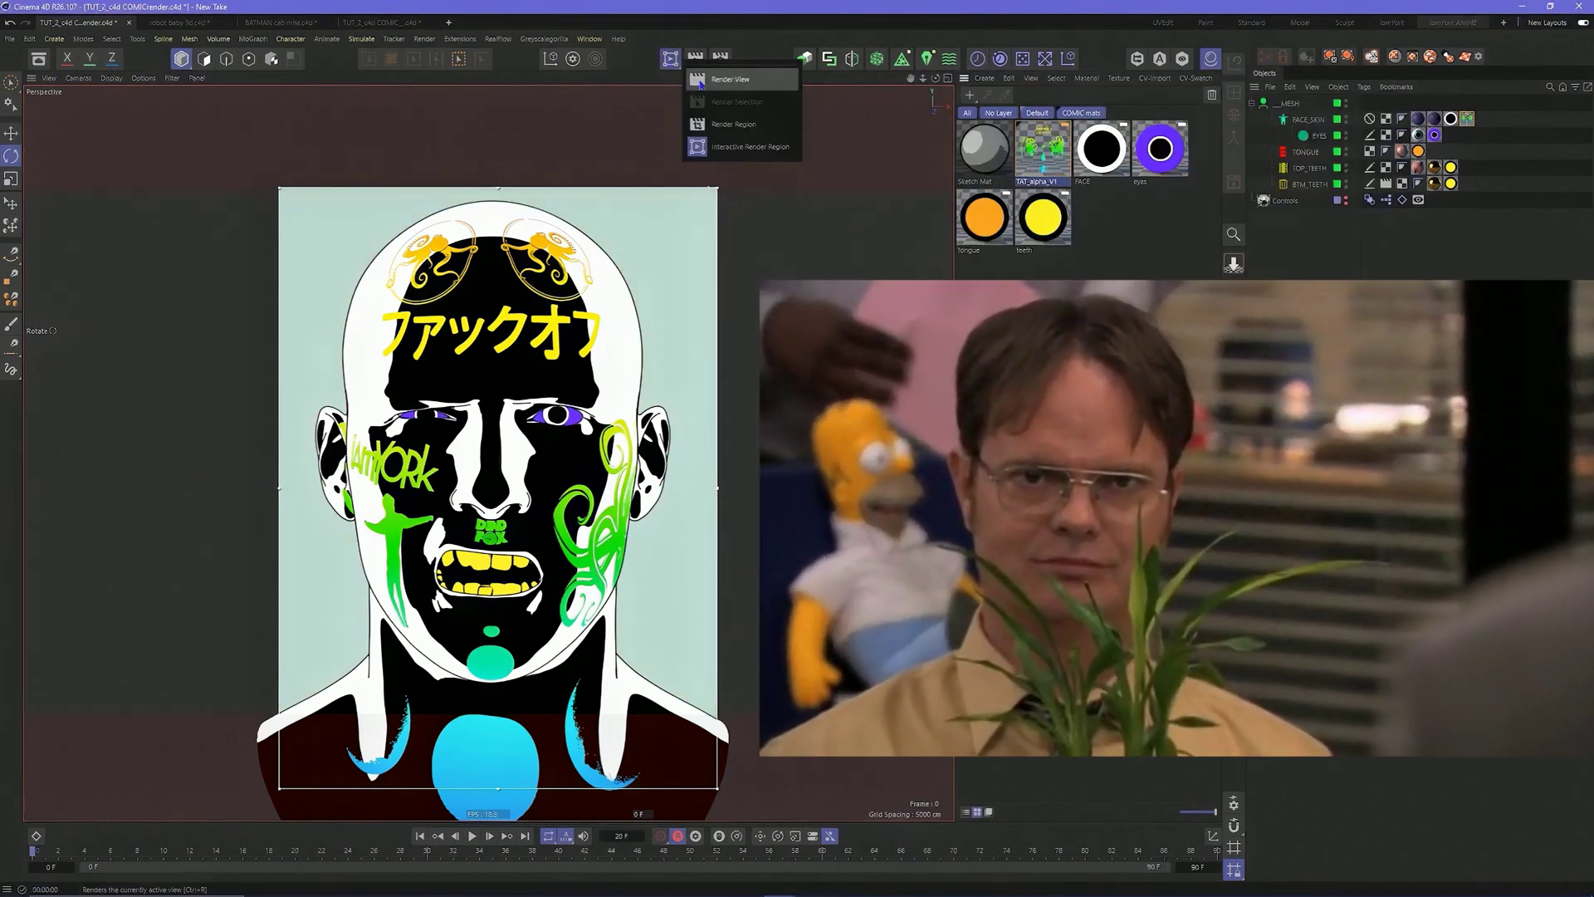
click(723, 80)
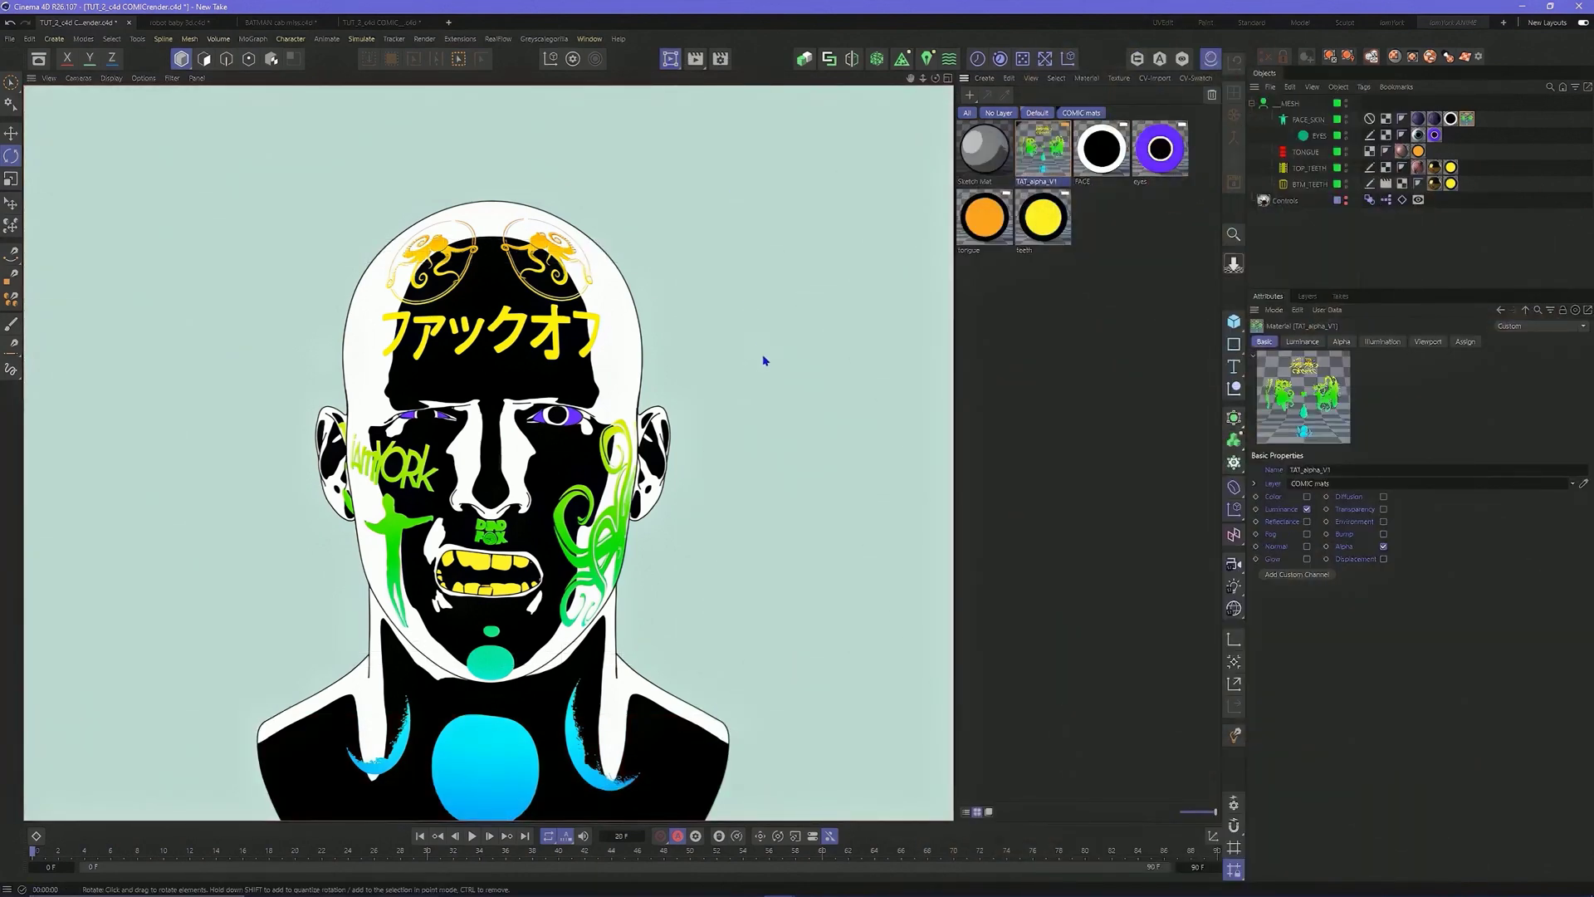
click(771, 374)
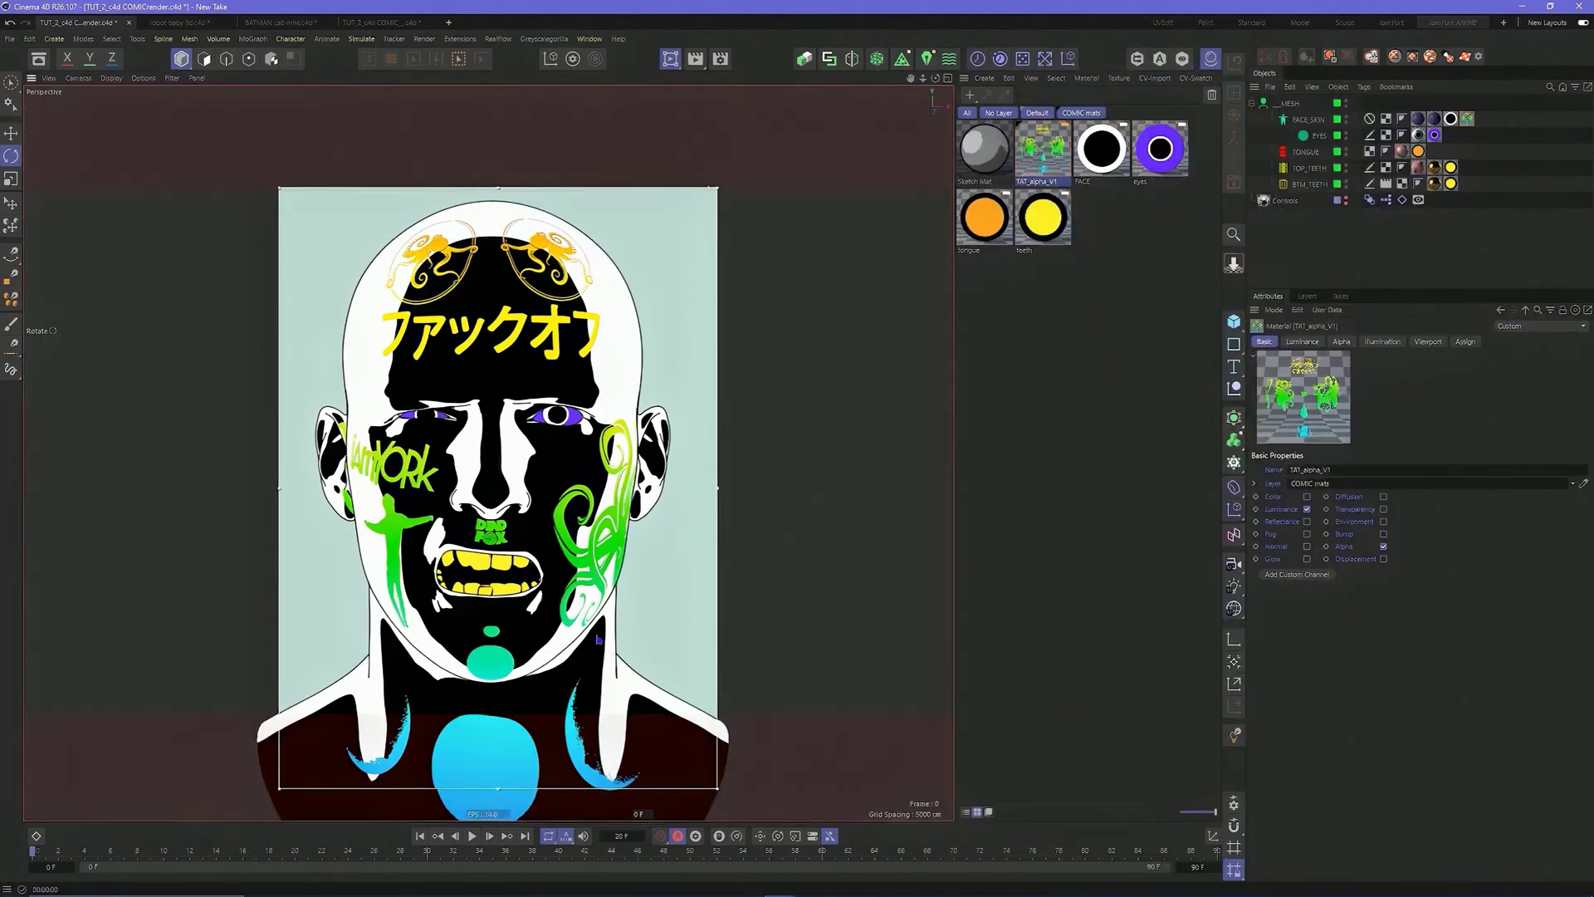
Step: Scrub the animation to frame 67 and render the perspective view there
drag(245, 852, 919, 852)
key(ctrl+r)
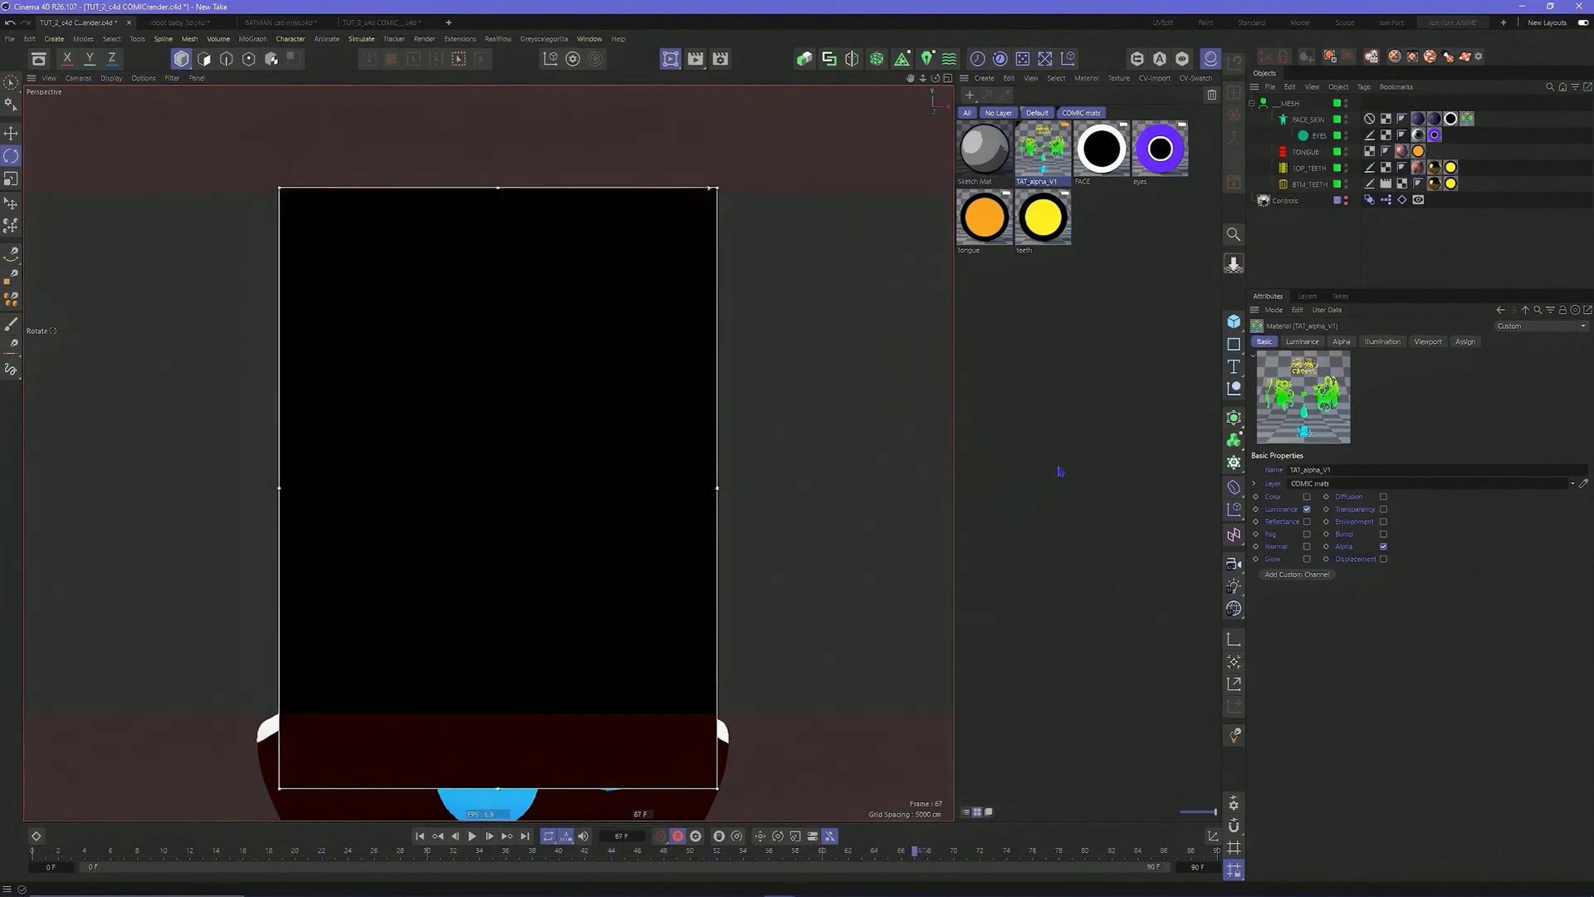